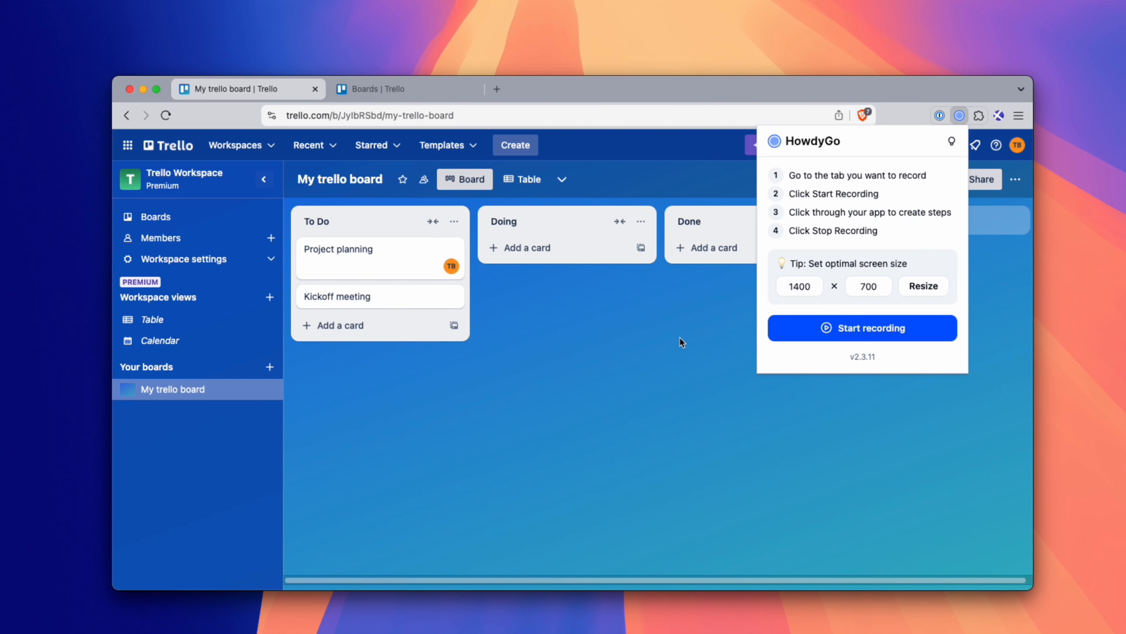
# - Start the demo recording and move the Project planning card from the To Do list to Doing
pyautogui.click(847, 337)
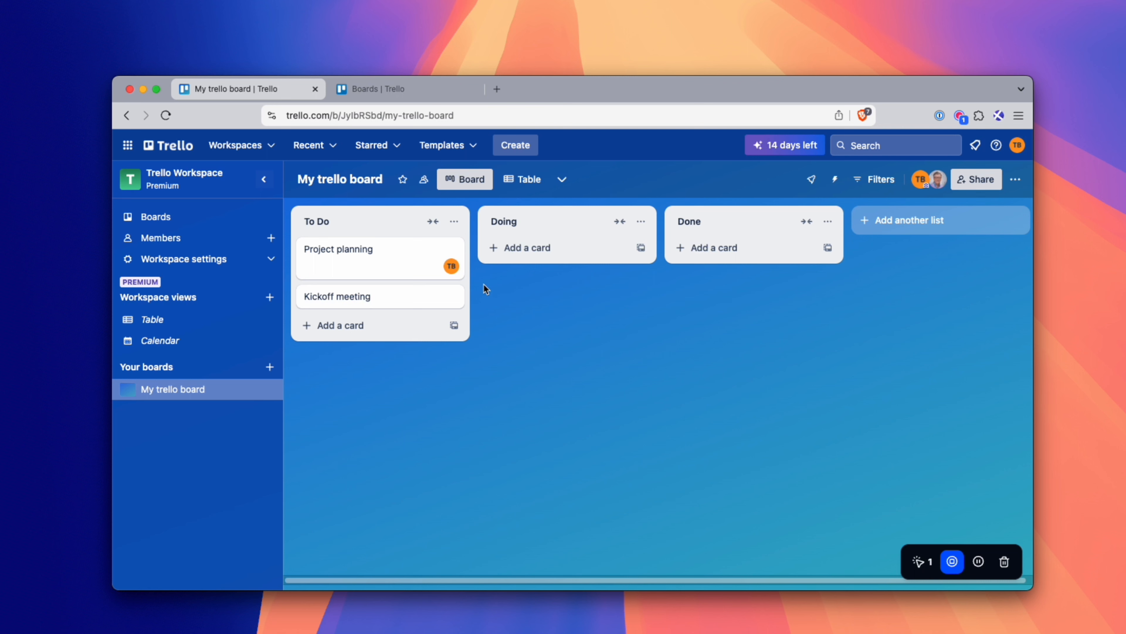
pyautogui.moveTo(321, 262); pyautogui.dragTo(499, 250)
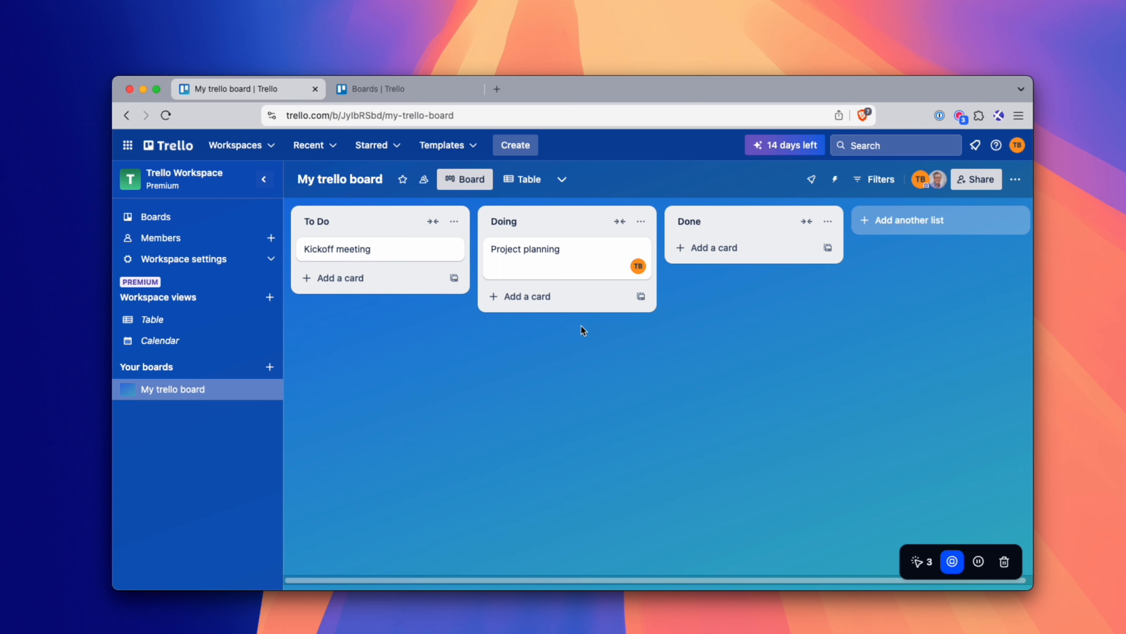
# - Add the remaining board member to the Project planning card's members
pyautogui.click(549, 265)
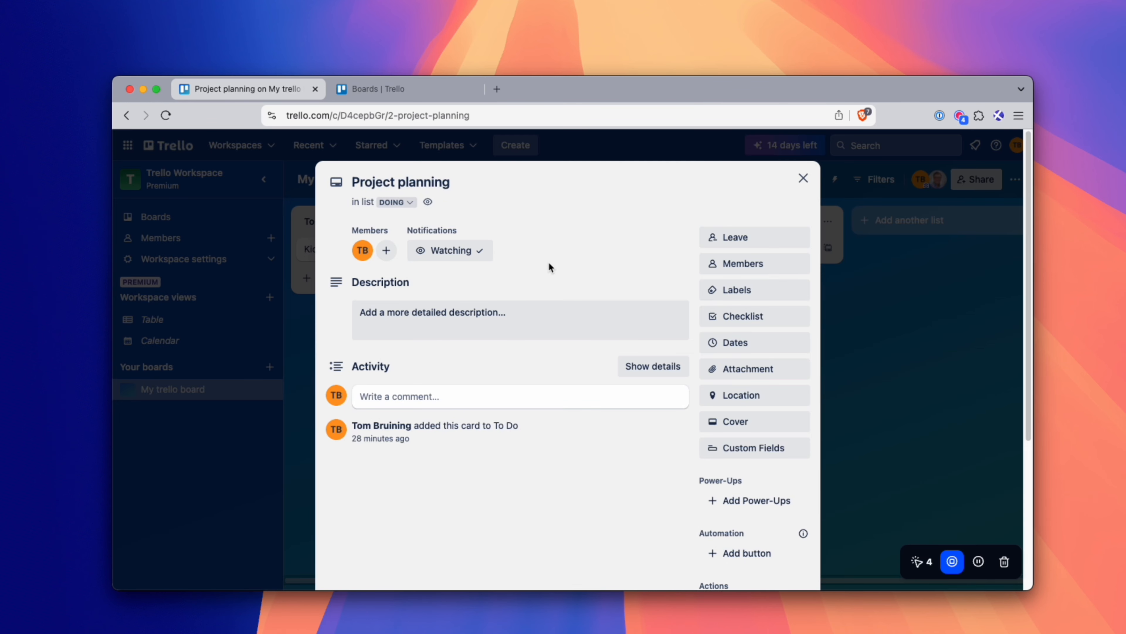
pyautogui.click(386, 251)
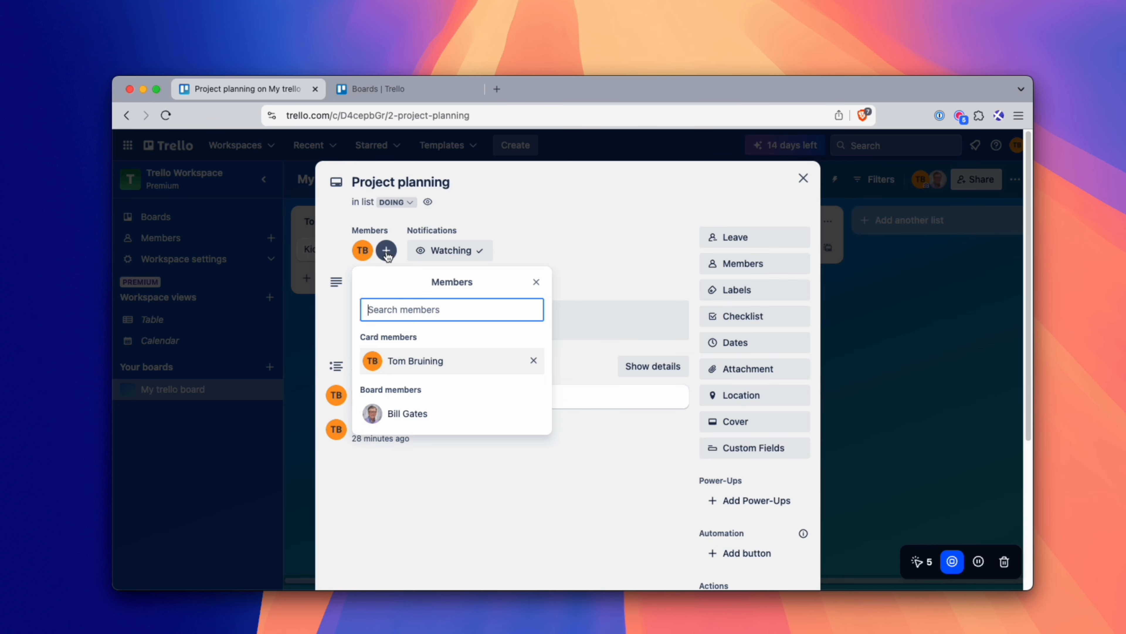
pyautogui.click(416, 421)
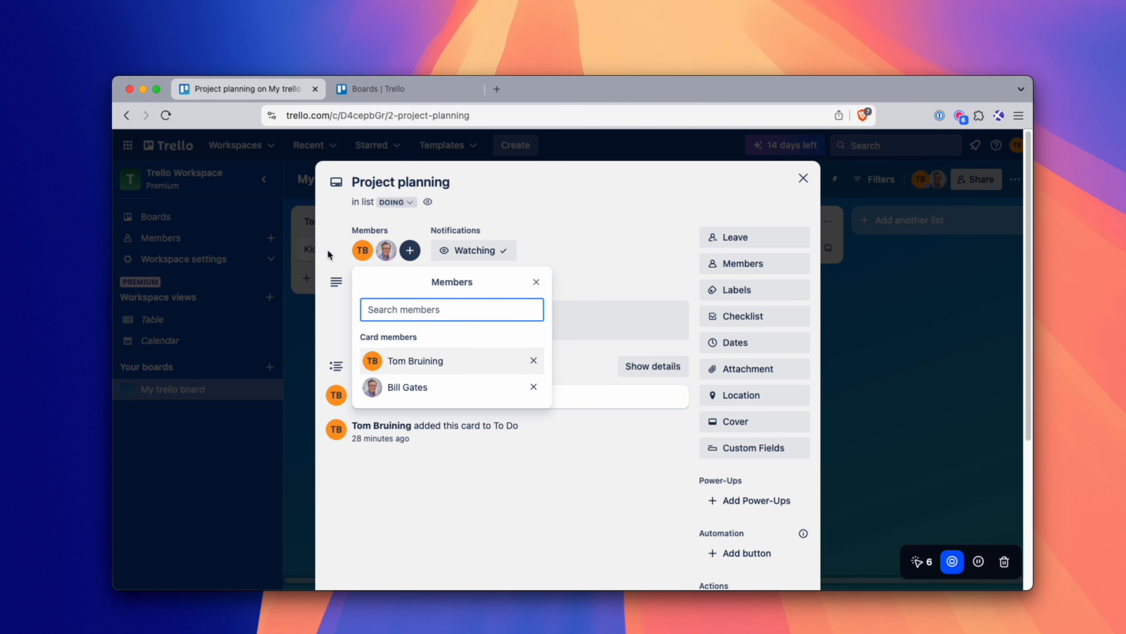
pyautogui.click(556, 261)
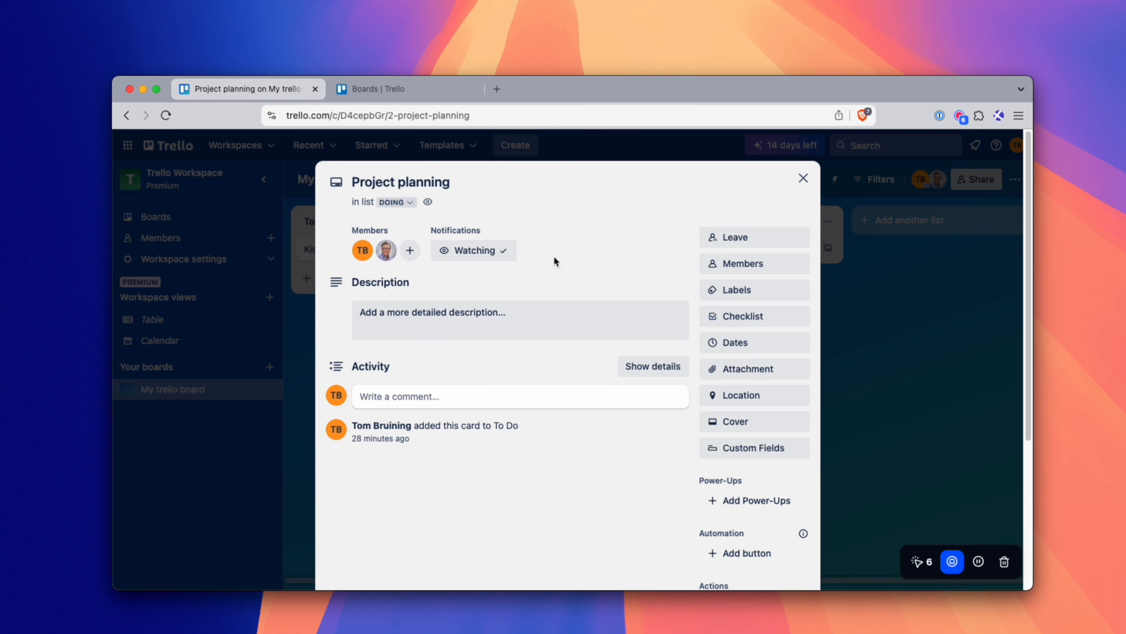
# - Set the Project planning card's due date to 25/02/2025 and save it
pyautogui.click(770, 345)
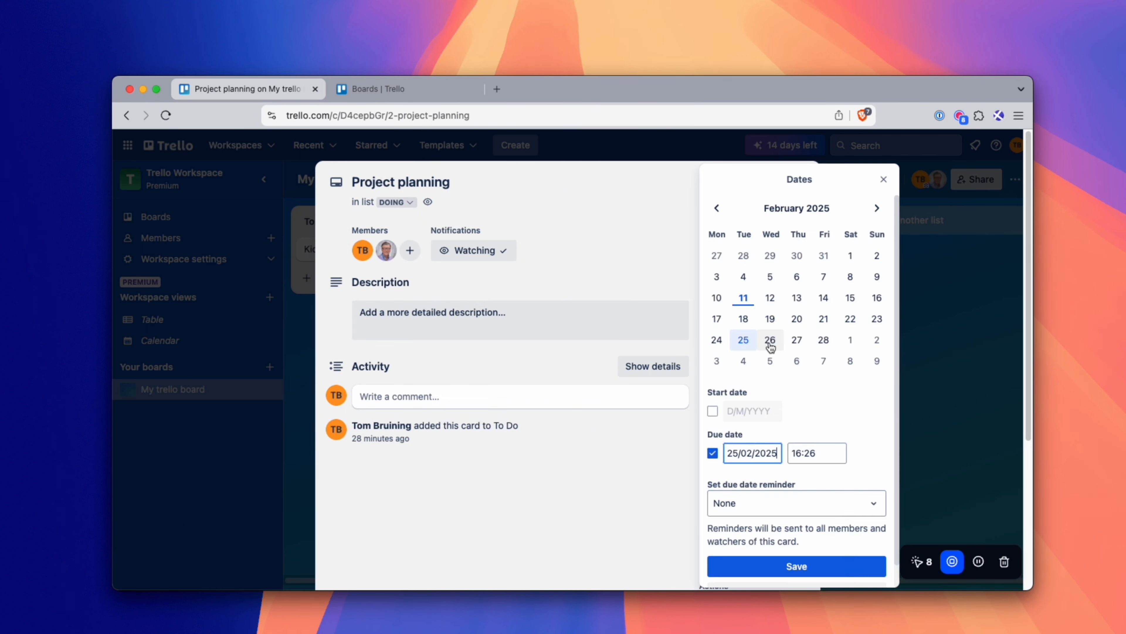
pyautogui.click(745, 346)
pyautogui.click(789, 569)
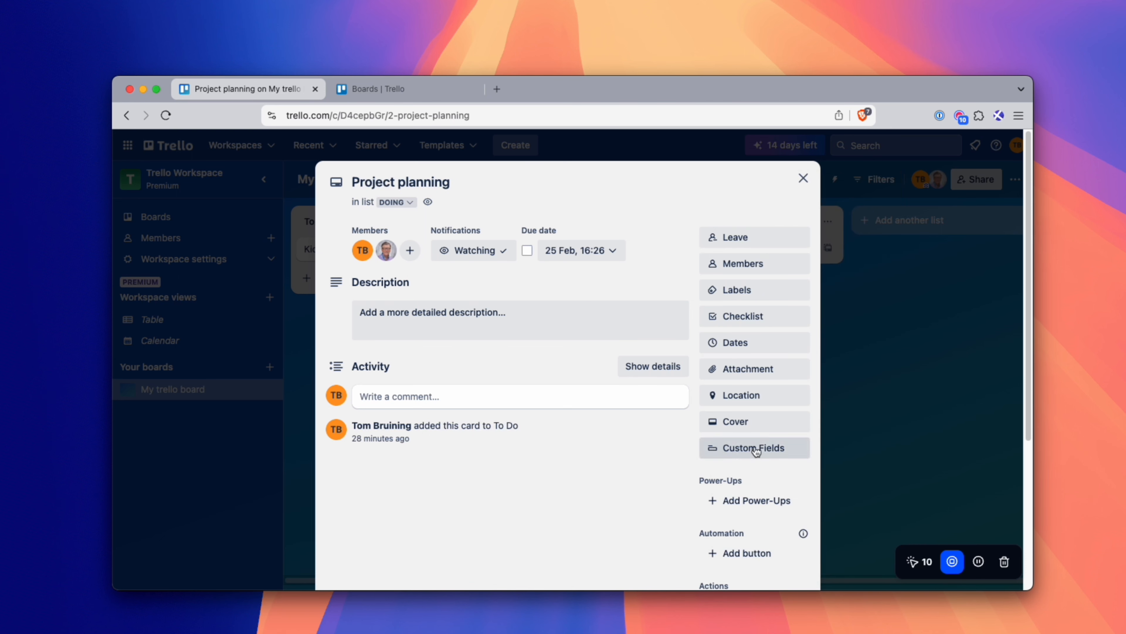
# - Open the Power-Ups directory from the Project planning card while recording
pyautogui.click(756, 504)
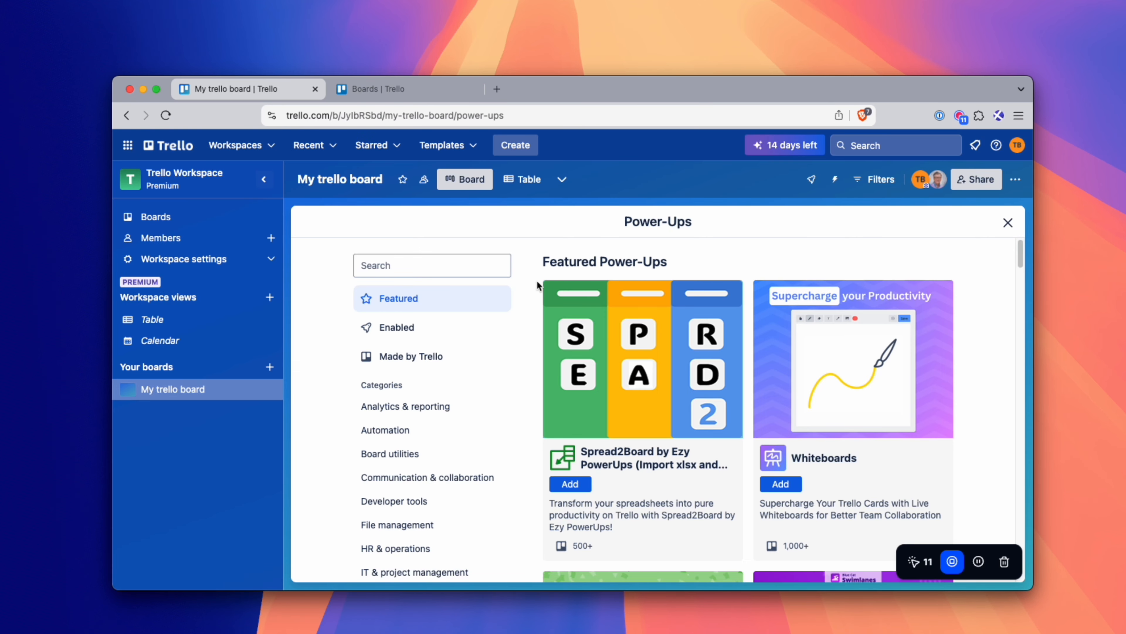
pyautogui.click(540, 269)
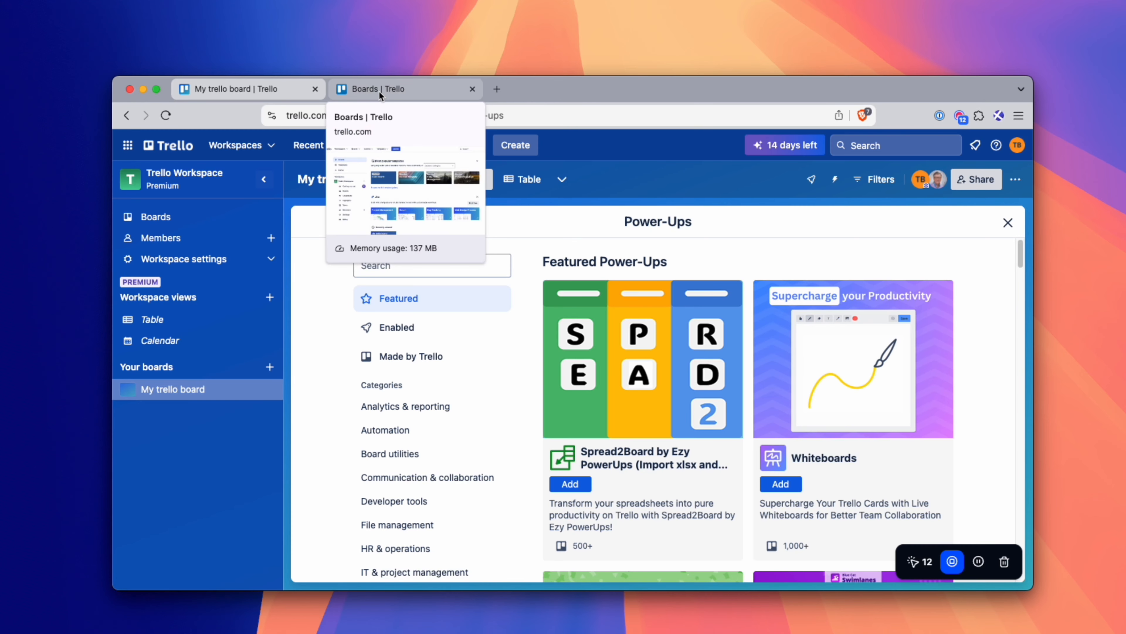
# - Include the Trello Boards browser tab in the recording and browse the full template gallery from it
pyautogui.click(379, 93)
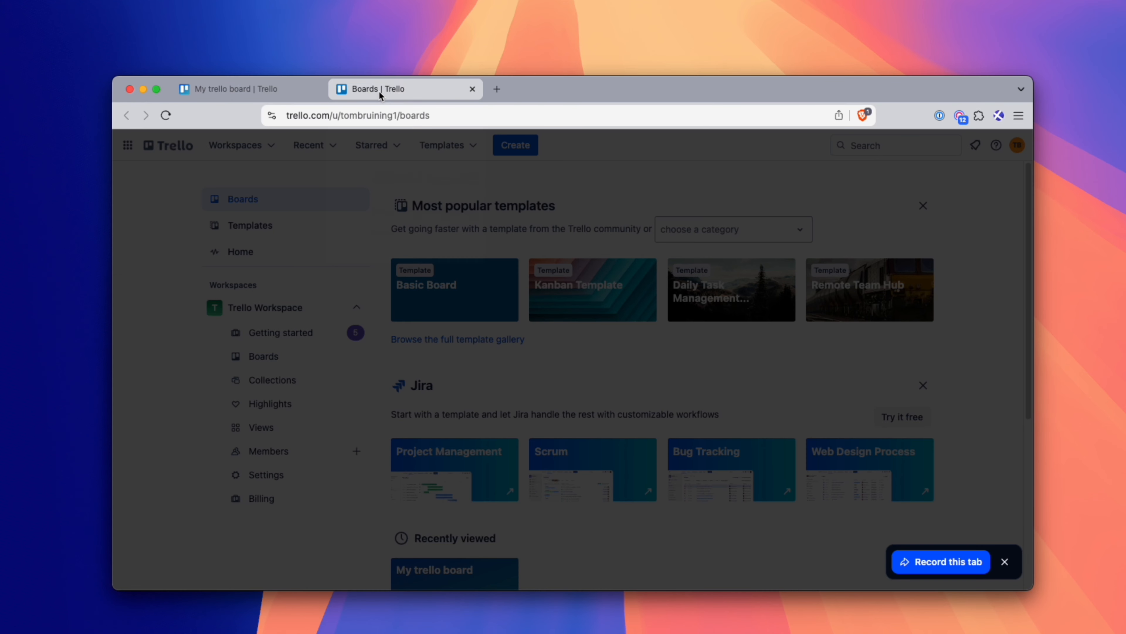
pyautogui.click(933, 564)
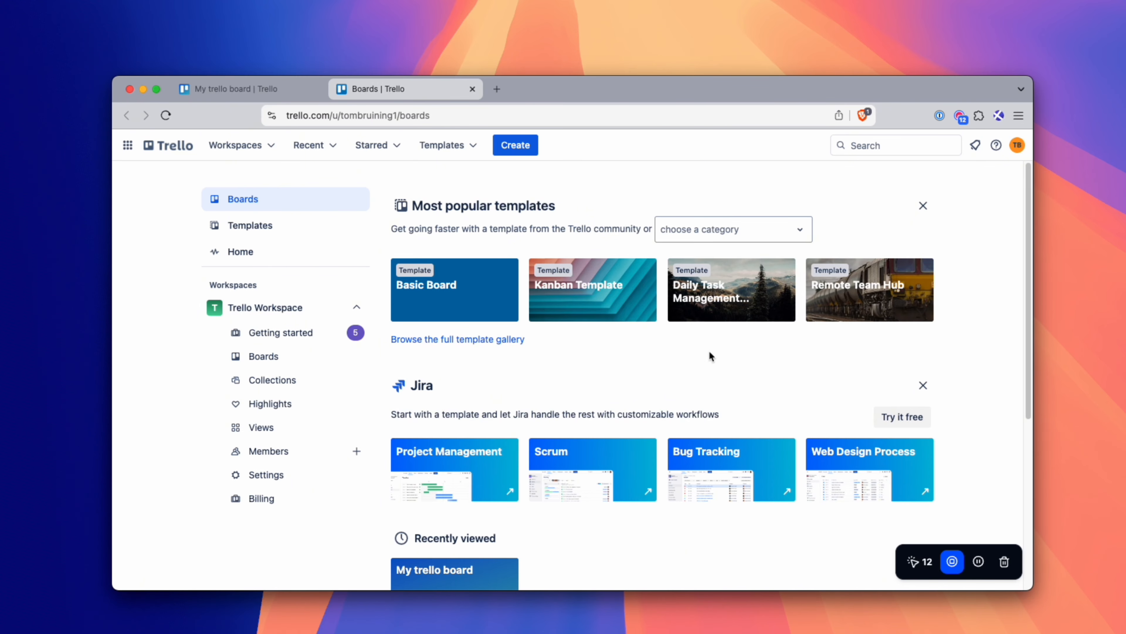
pyautogui.click(459, 342)
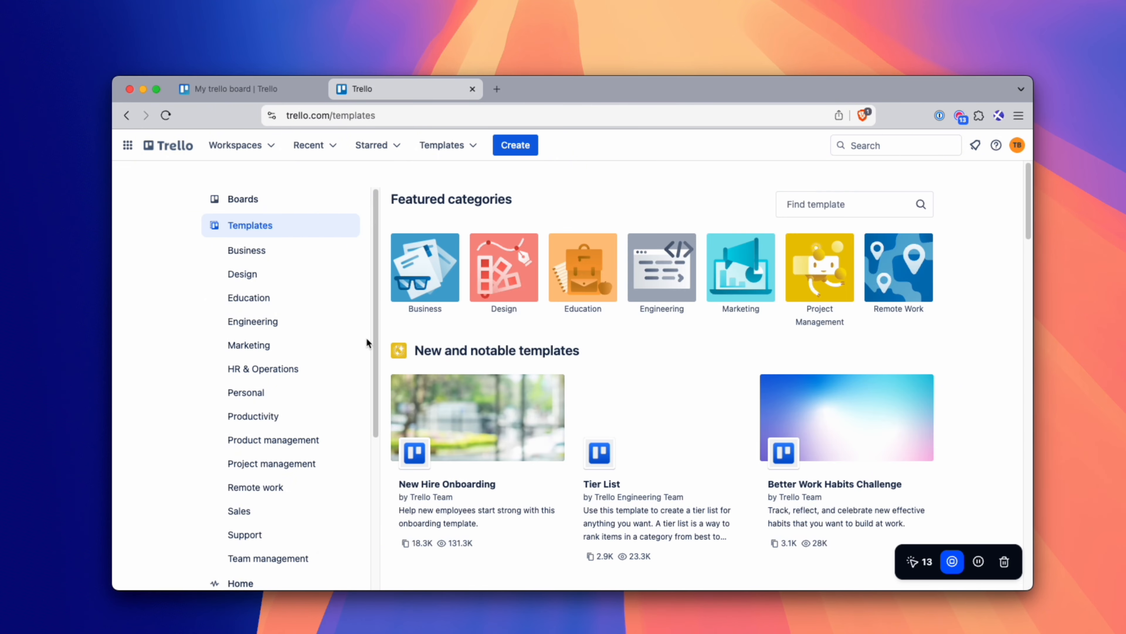
pyautogui.scroll(-1, 359, 478)
pyautogui.scroll(-5, 360, 482)
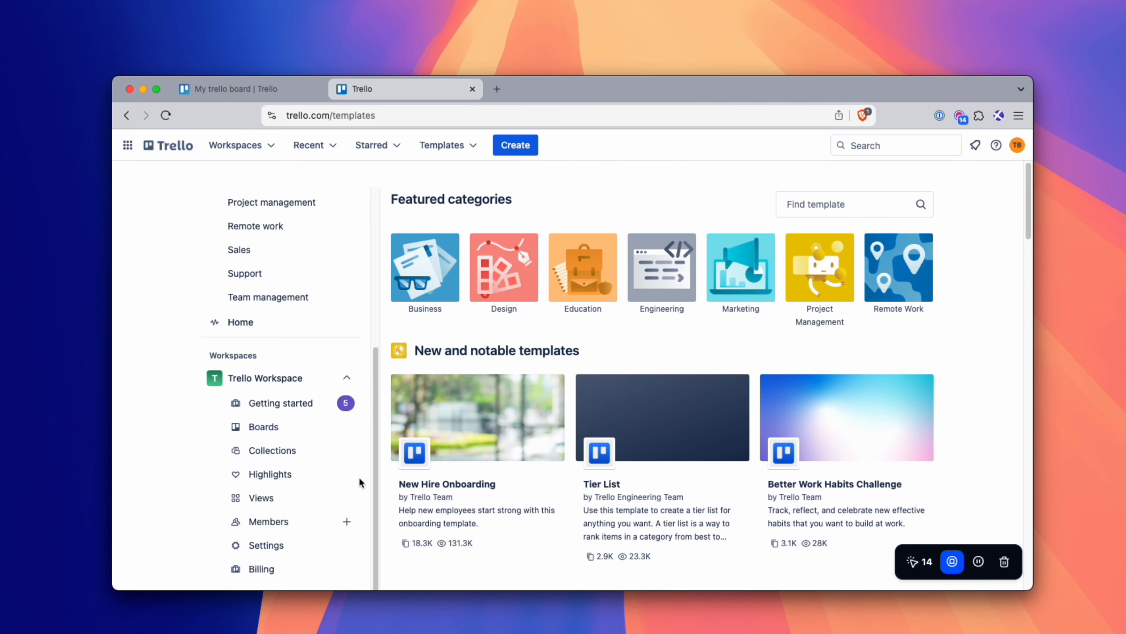
pyautogui.scroll(5, 361, 484)
pyautogui.scroll(-15, 586, 453)
pyautogui.scroll(-20, 587, 452)
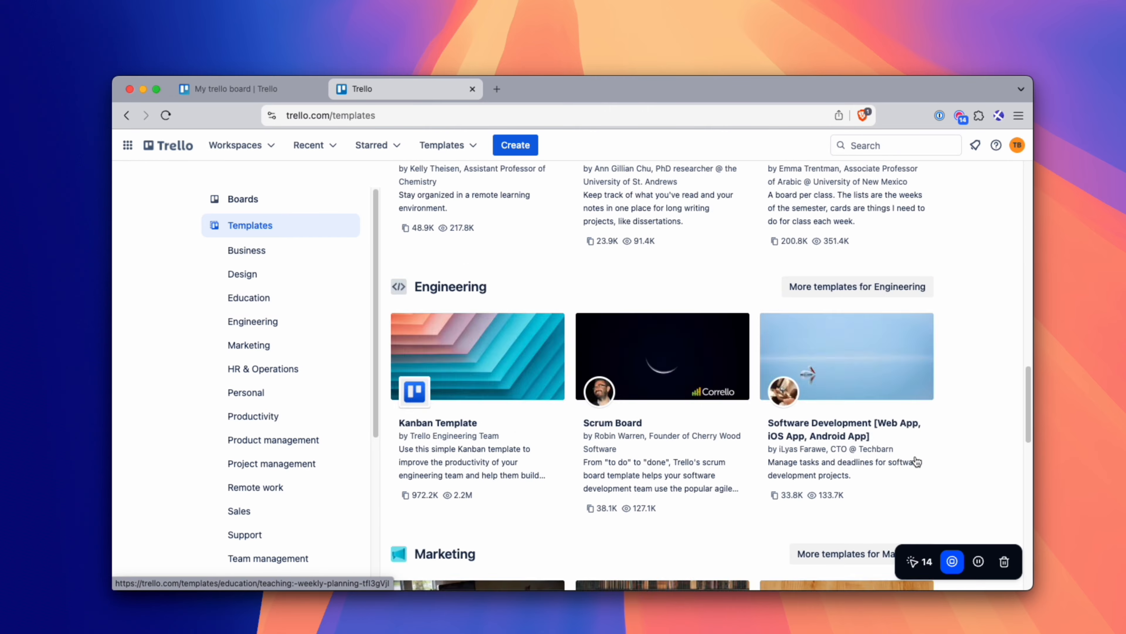
pyautogui.scroll(-5, 499, 435)
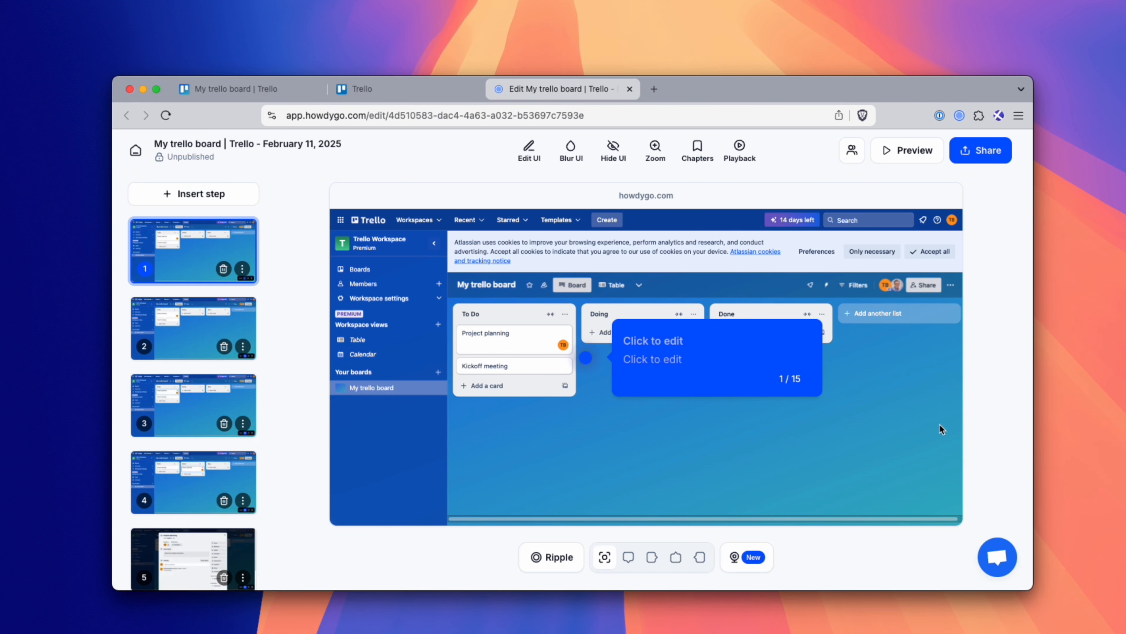
# - Hide the cookie banner and the "14 days left" badge in the captured Trello interface
pyautogui.click(620, 164)
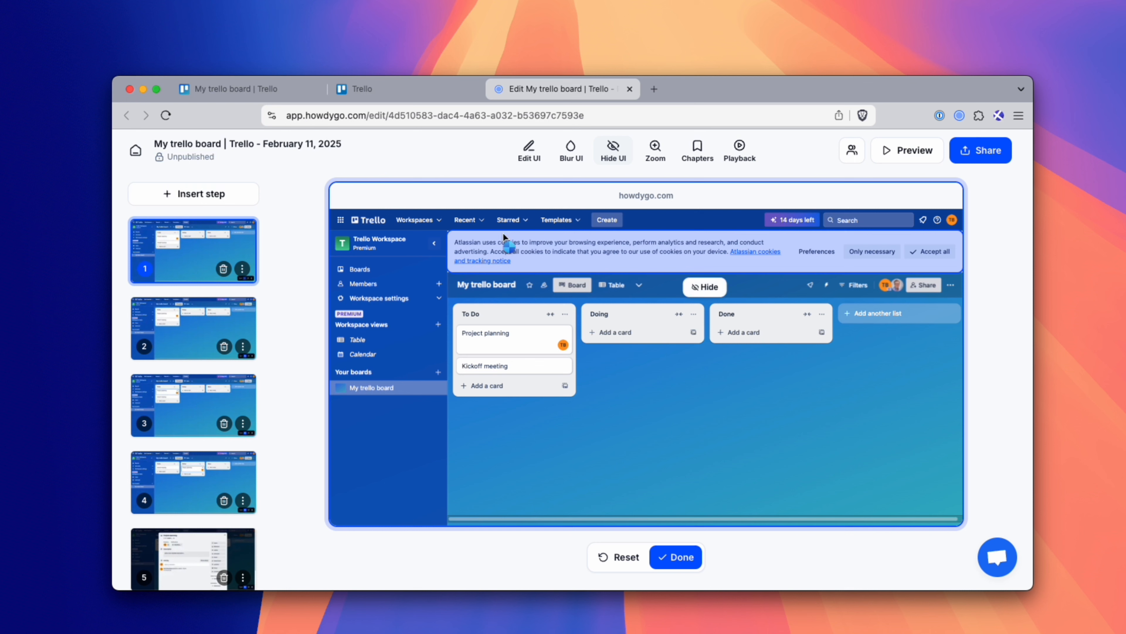
pyautogui.click(822, 260)
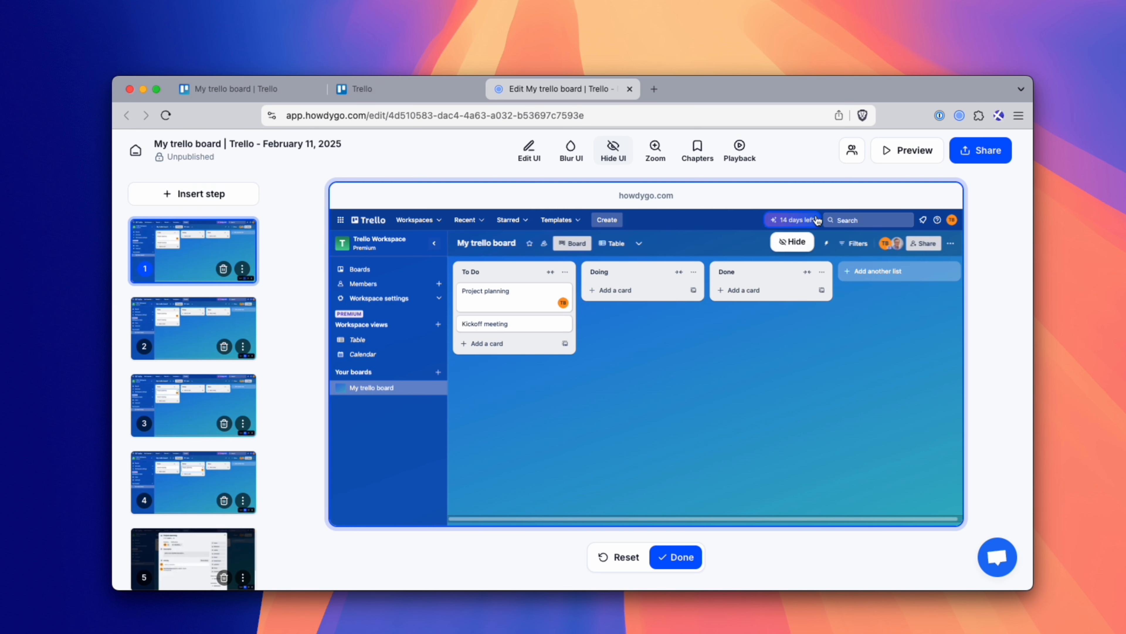
pyautogui.click(811, 241)
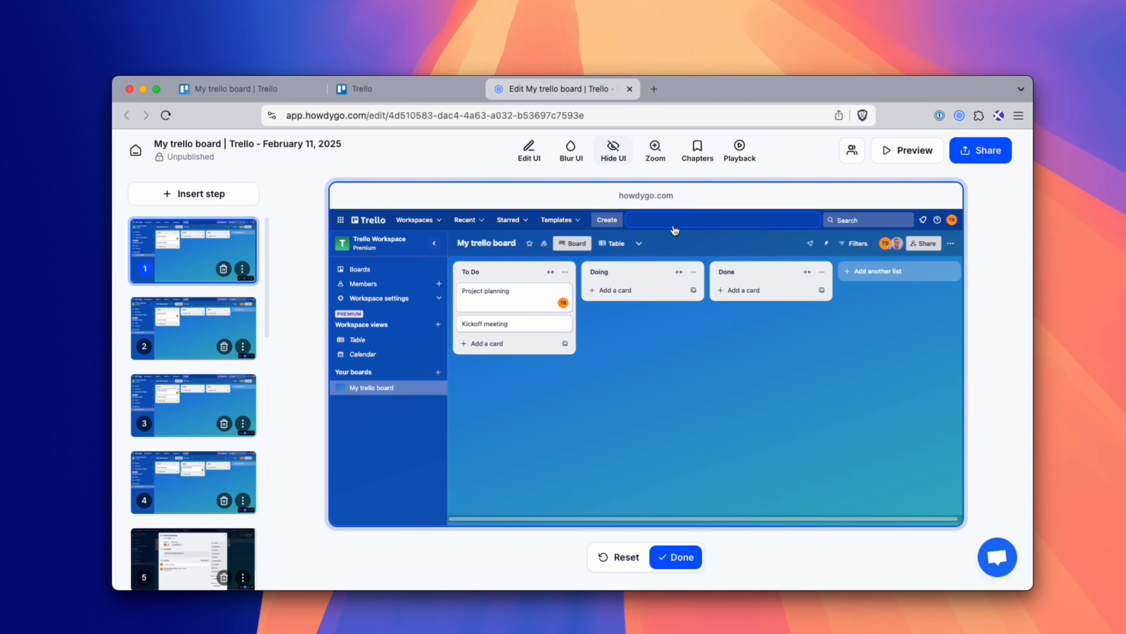
pyautogui.click(614, 150)
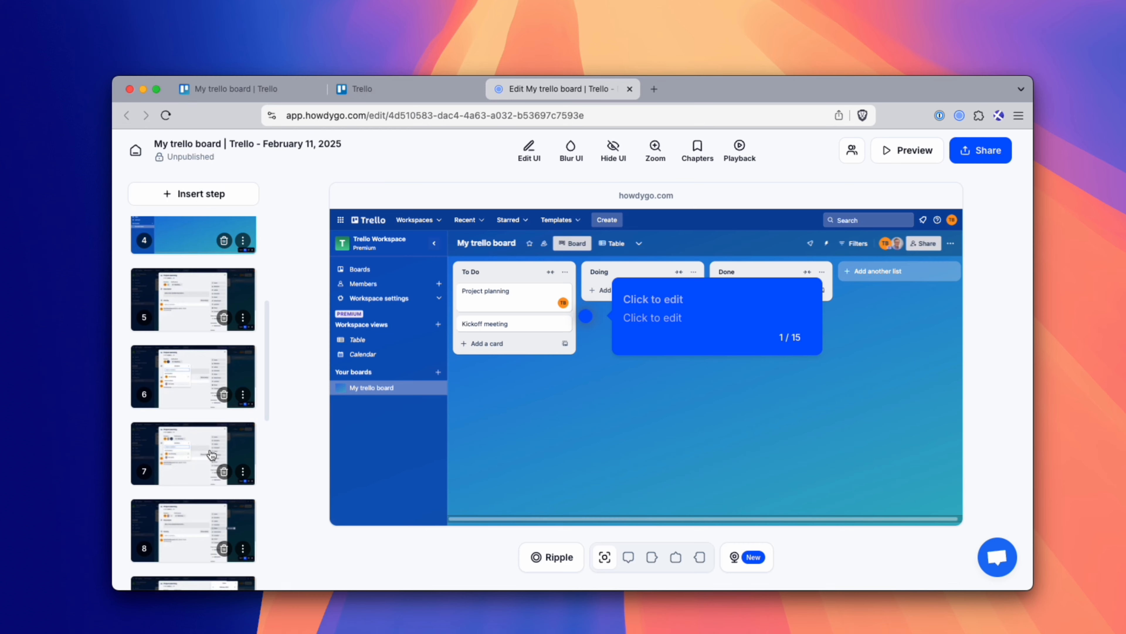
# - Review the captured demo steps and delete the two redundant ones at the start
pyautogui.scroll(-5, 211, 422)
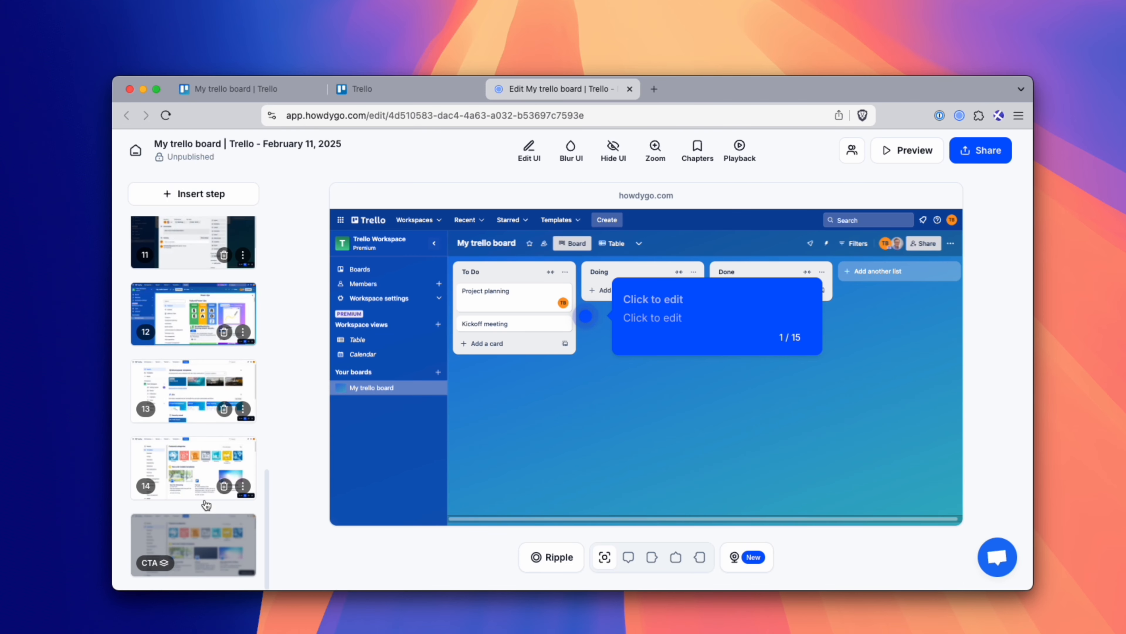
pyautogui.scroll(15, 206, 501)
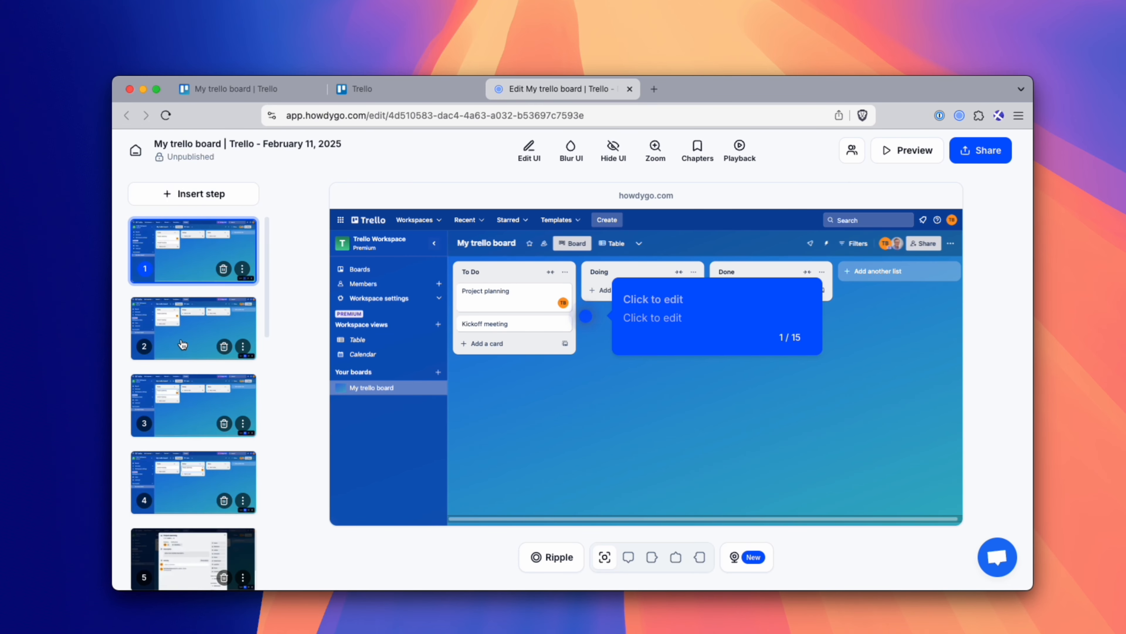
pyautogui.click(184, 335)
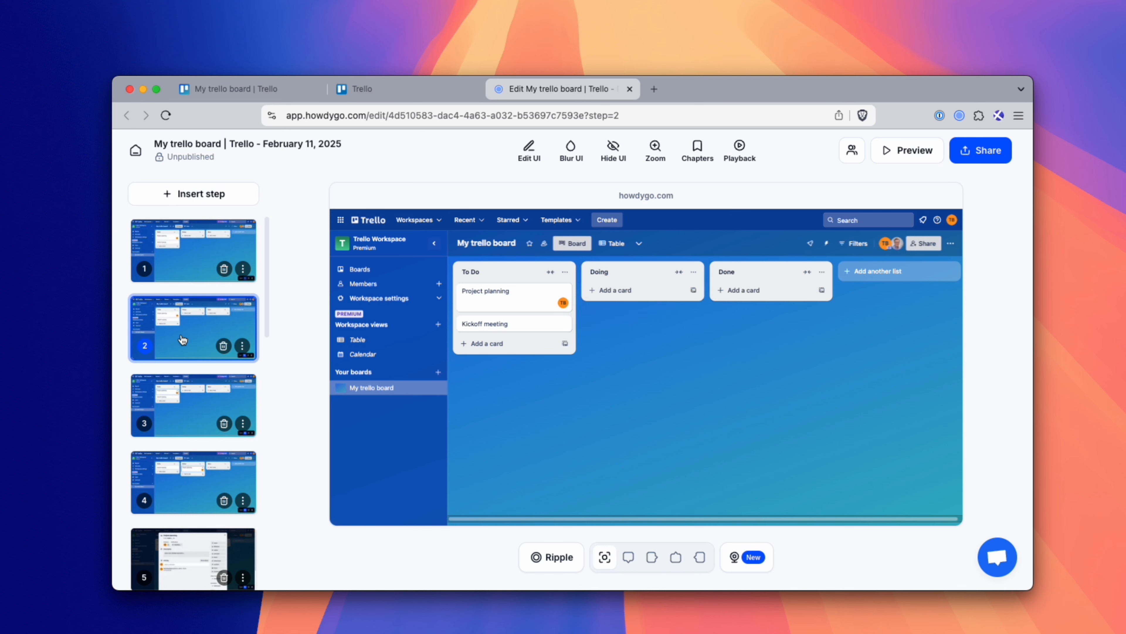
pyautogui.click(177, 396)
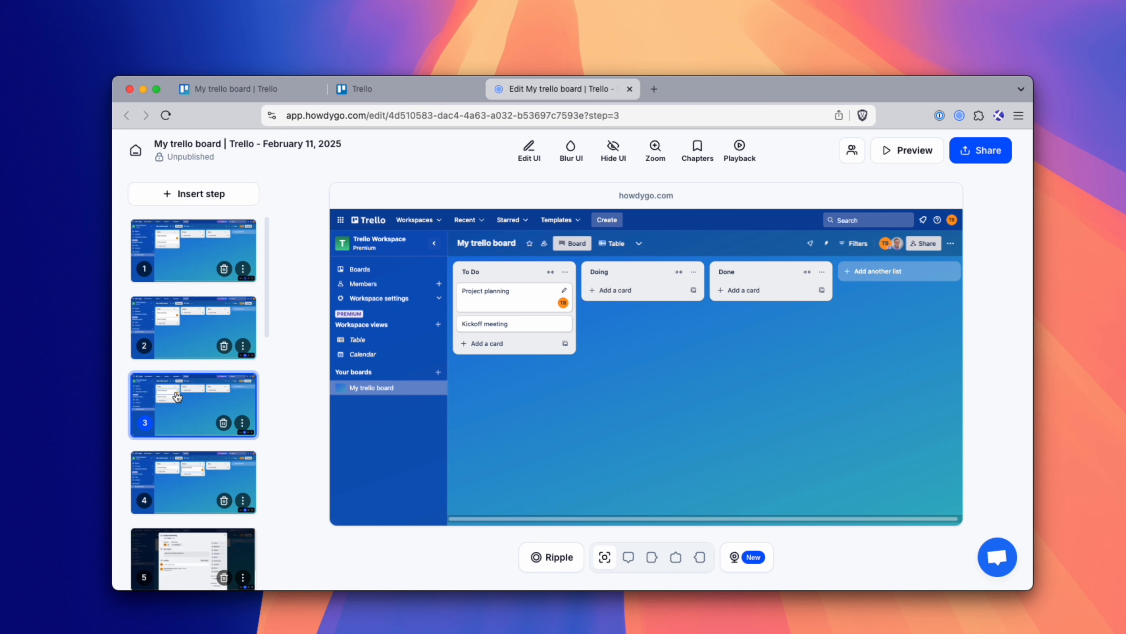
pyautogui.click(178, 333)
pyautogui.click(216, 271)
pyautogui.click(223, 268)
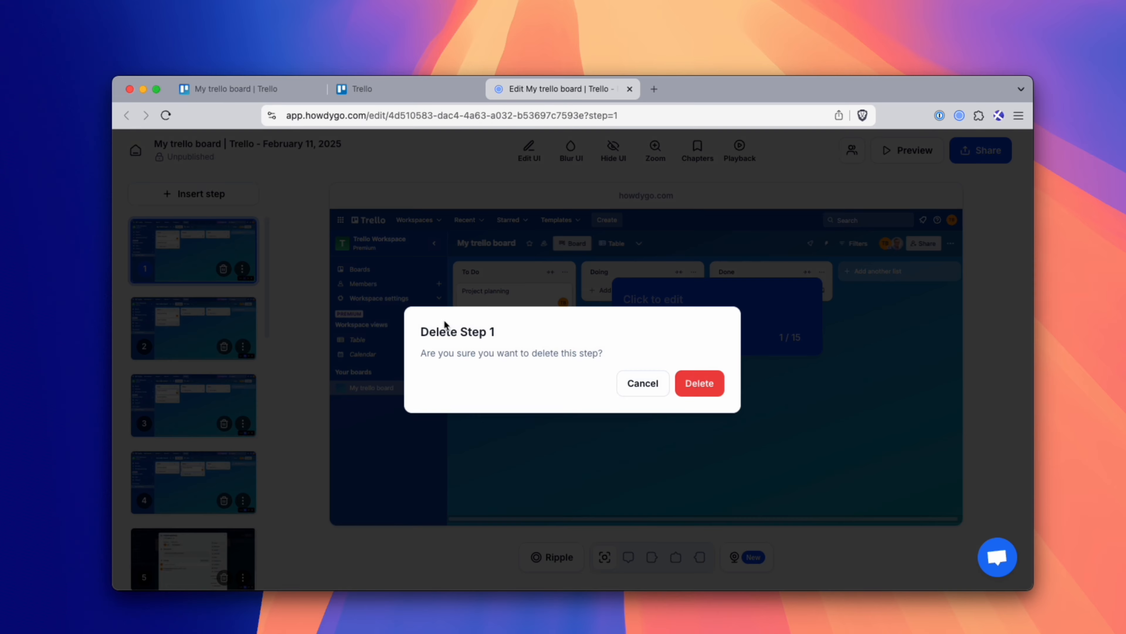
pyautogui.click(705, 384)
pyautogui.click(224, 346)
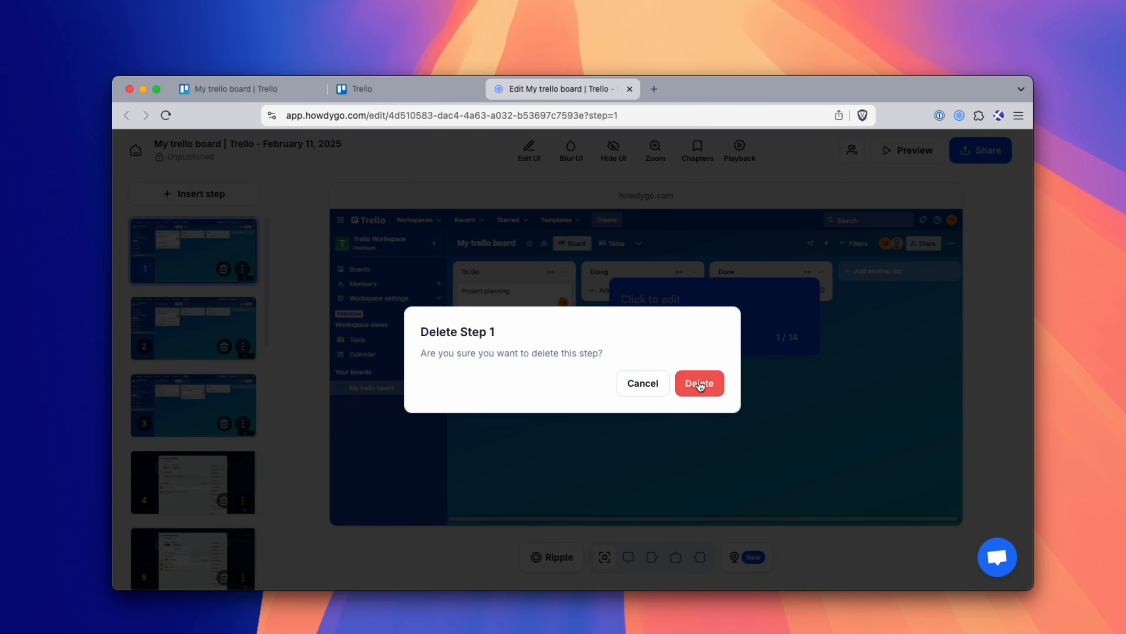
pyautogui.click(700, 383)
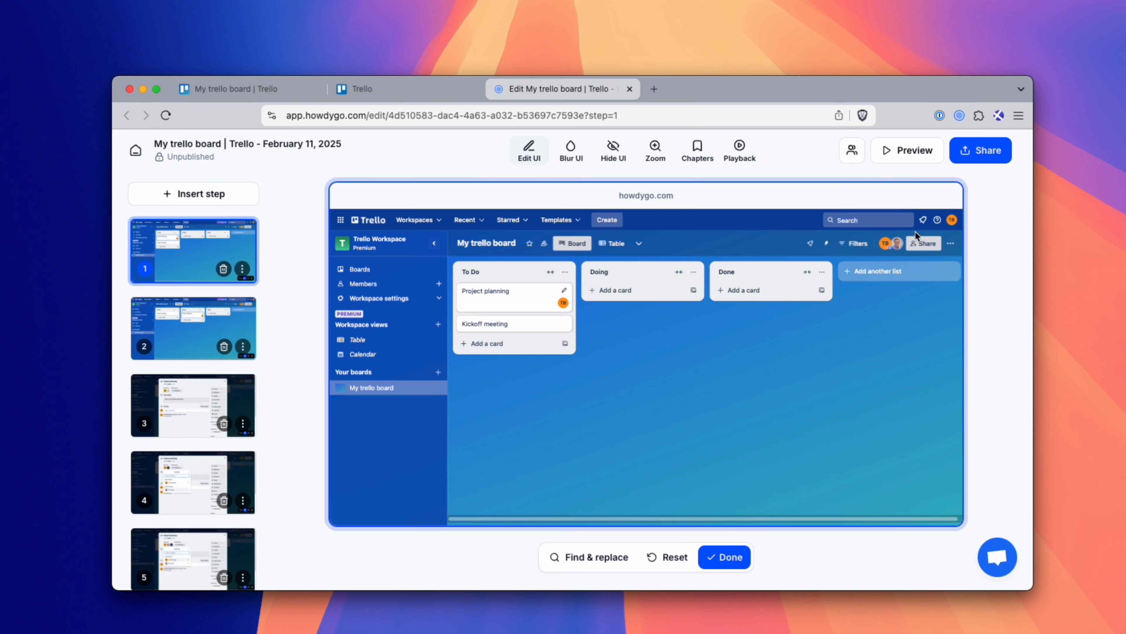
pyautogui.click(487, 249)
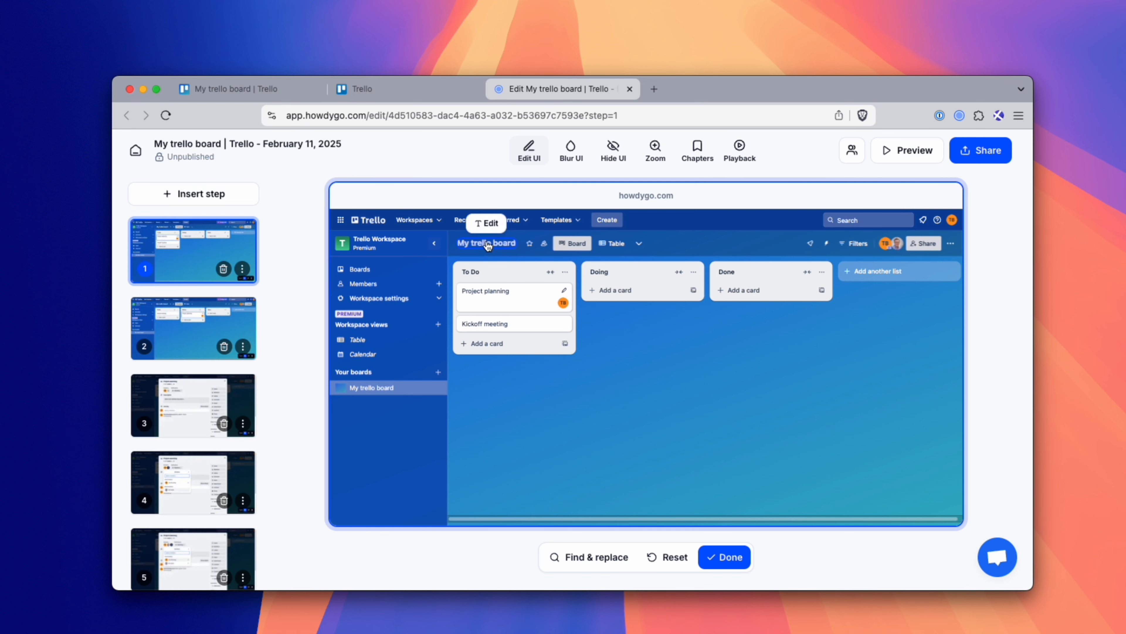
pyautogui.click(487, 249)
pyautogui.tripleClick(467, 309)
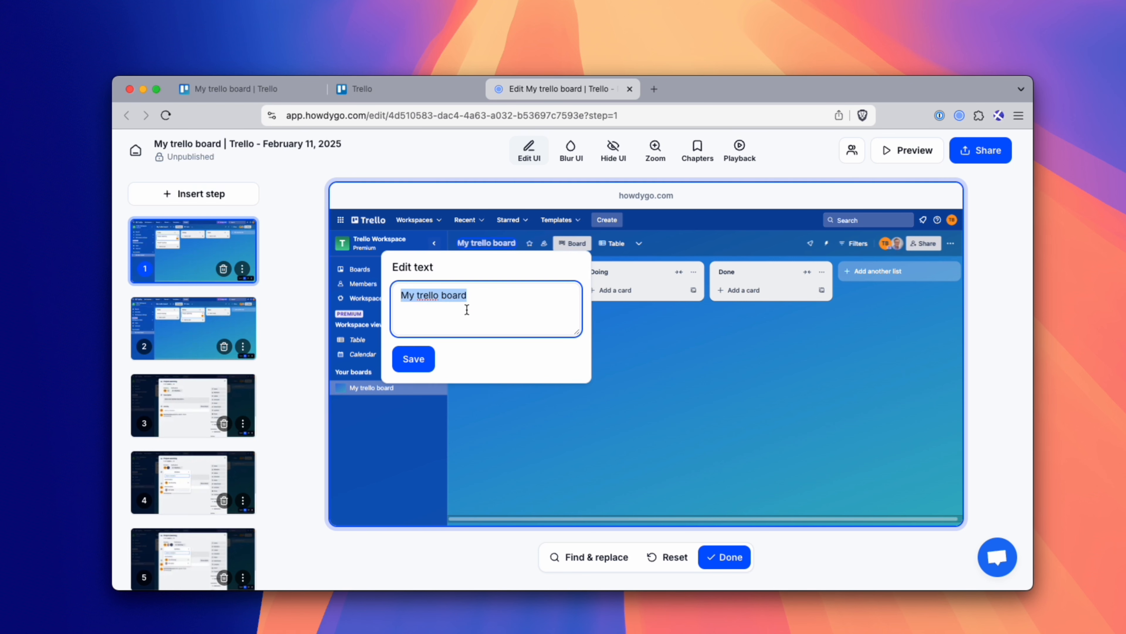
pyautogui.write('M')
pyautogui.press('BackSpace')
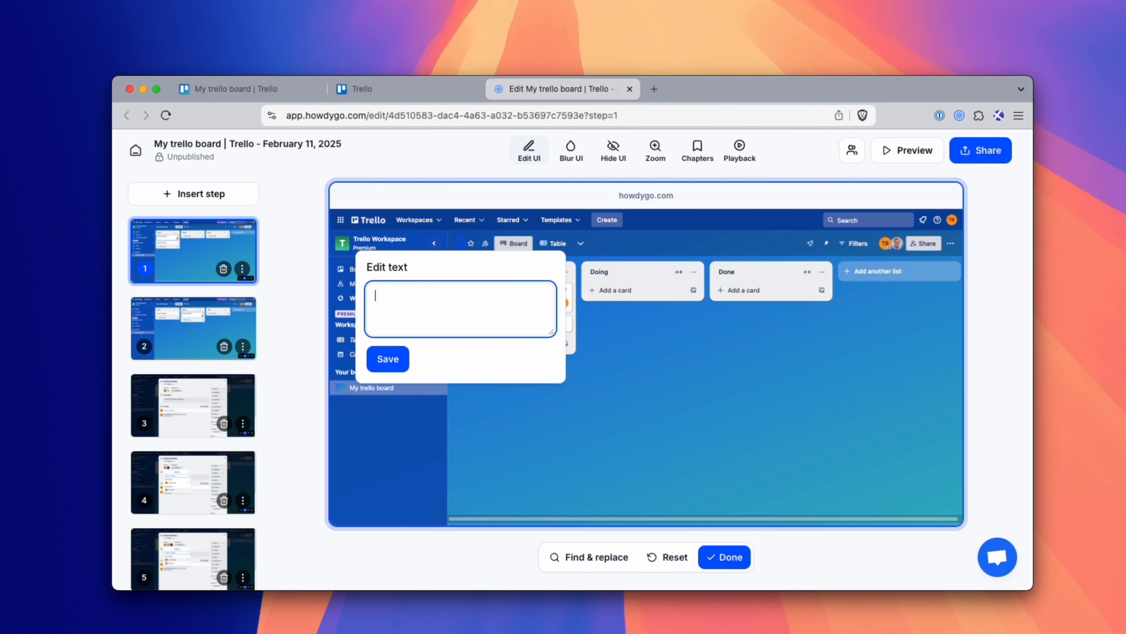
pyautogui.write('Exam')
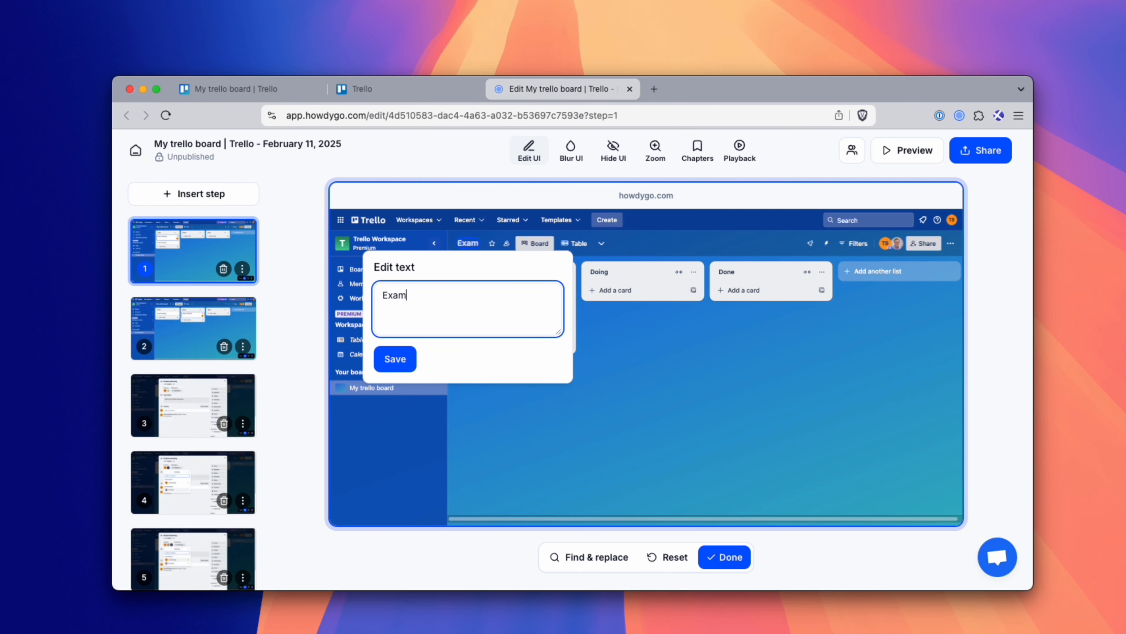
pyautogui.write('ple Trello Board')
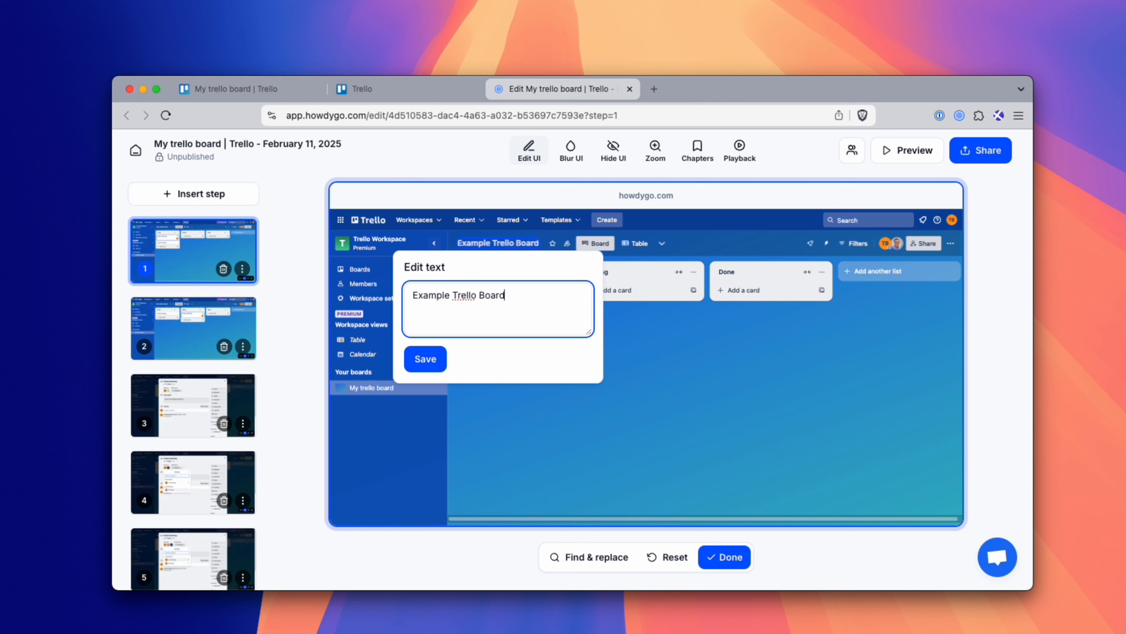
pyautogui.press('super+a')
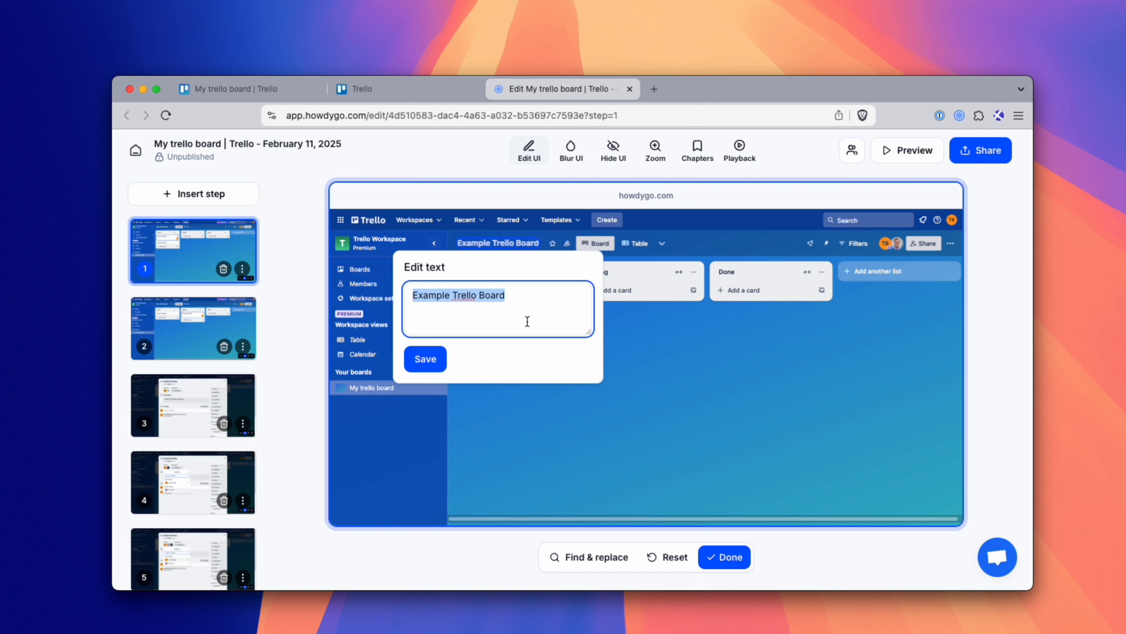
# - Replace every "My trello board" with "Example Trello Board" throughout the demo capture
pyautogui.click(603, 560)
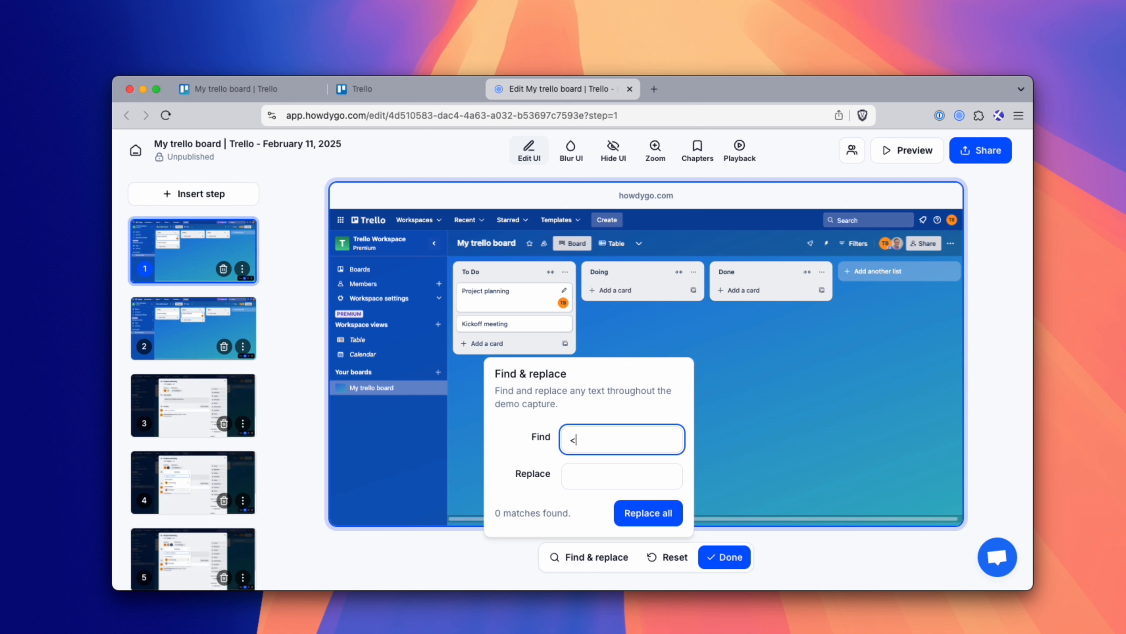
pyautogui.write('My trello boa')
pyautogui.click(594, 482)
pyautogui.write('Example Trello Board')
pyautogui.click(650, 519)
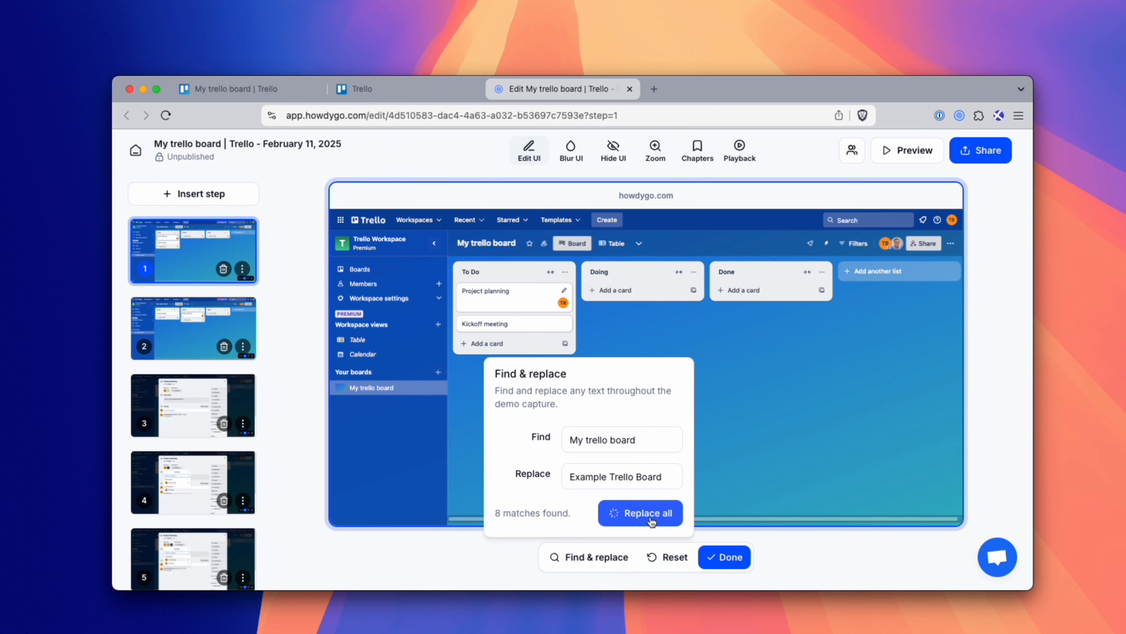
# - Close the find-and-replace dialog and finish editing the captured interface
pyautogui.click(509, 565)
pyautogui.click(573, 560)
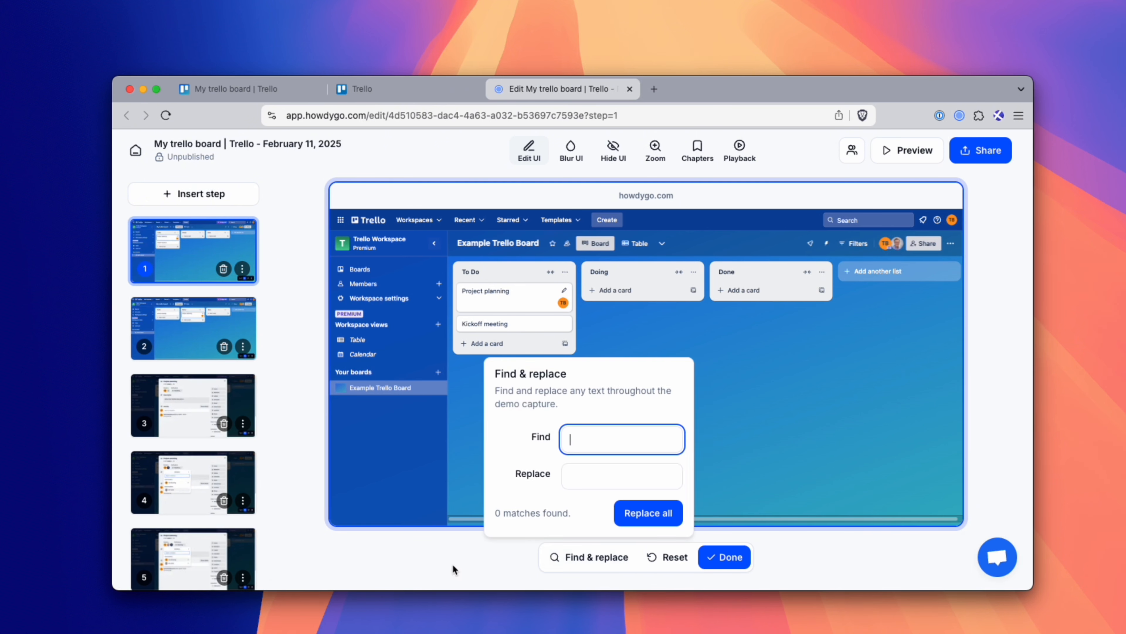
pyautogui.click(452, 564)
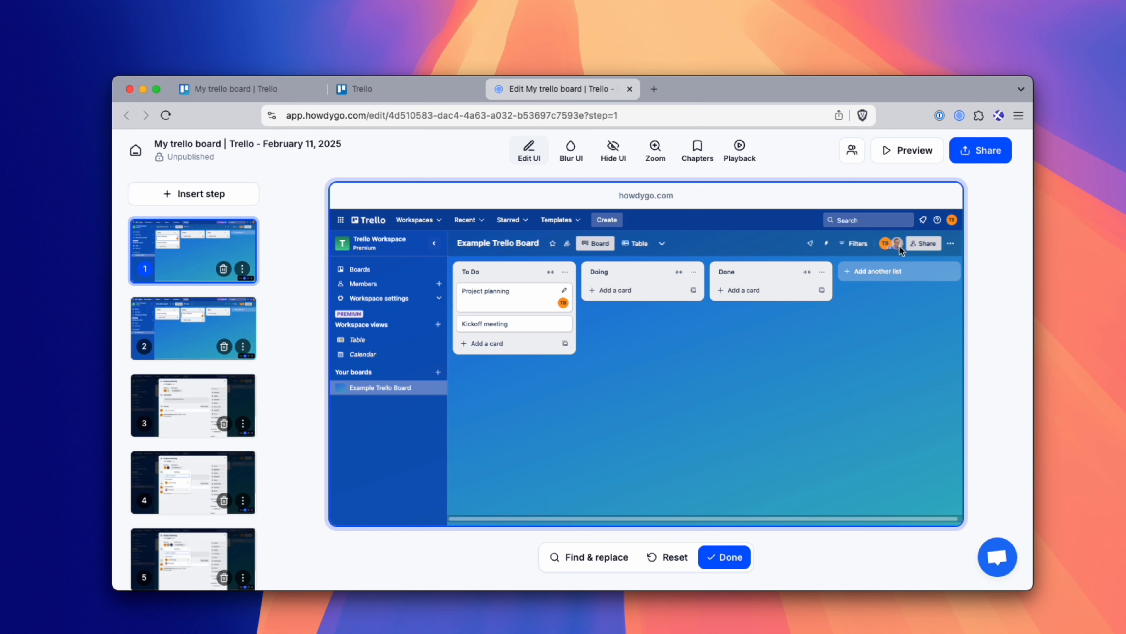
pyautogui.click(740, 562)
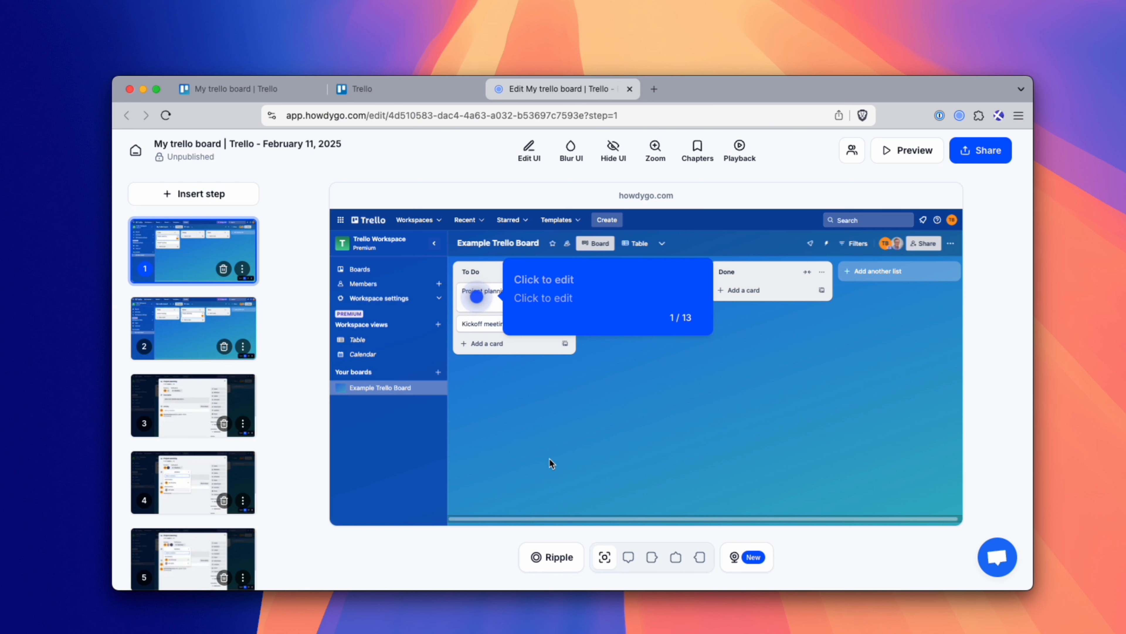
# - Move the first step's ripple annotation toward the far end of the Project planning card and enable Animate for that step
pyautogui.moveTo(477, 302); pyautogui.dragTo(528, 294)
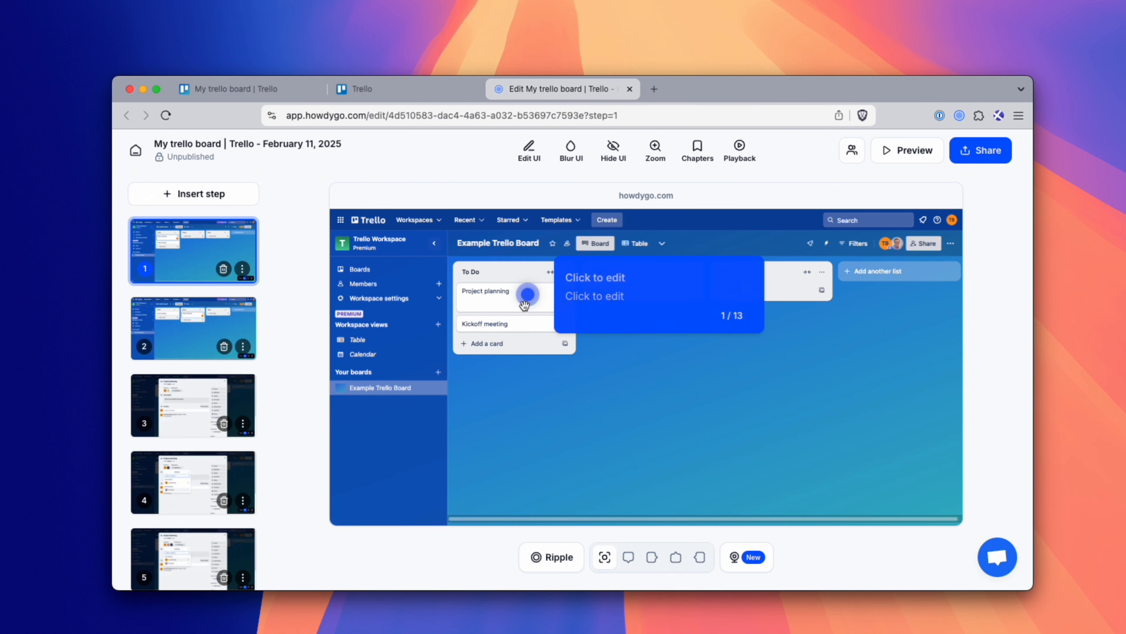
pyautogui.click(154, 322)
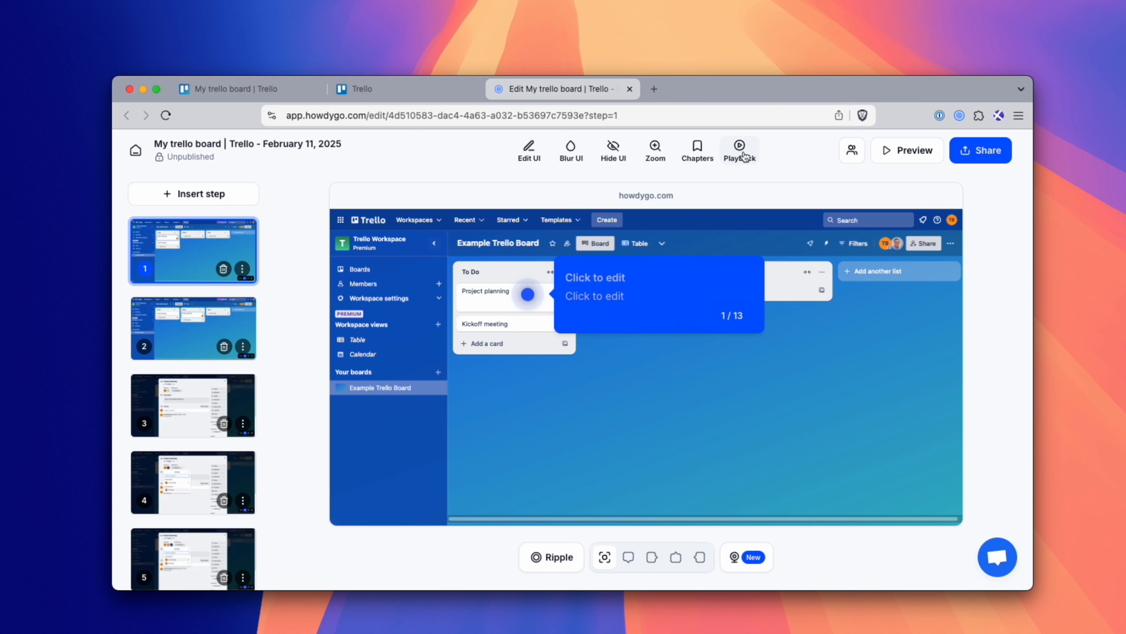
pyautogui.click(740, 151)
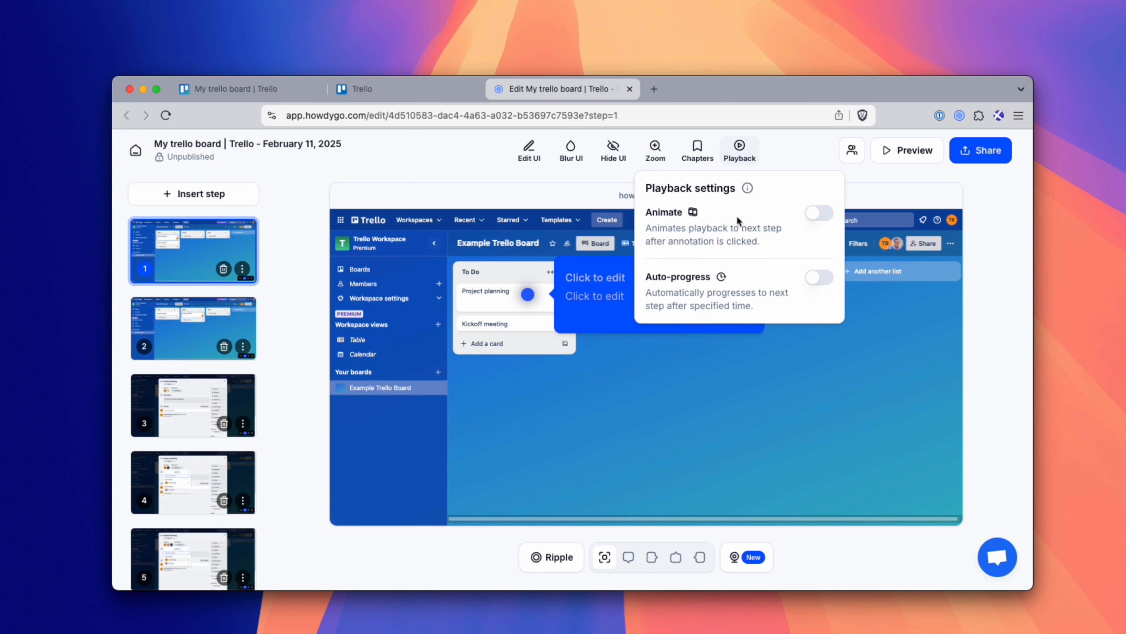
pyautogui.click(819, 213)
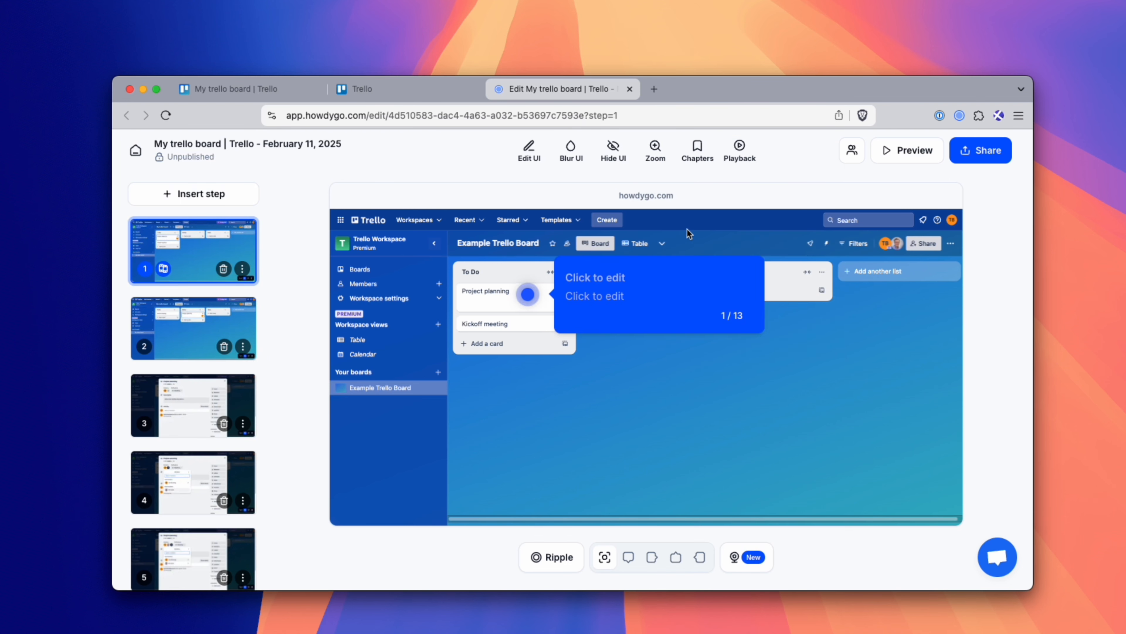
# - Preview the animated card move in the demo, return to editing and compare the second step with the first
pyautogui.click(905, 154)
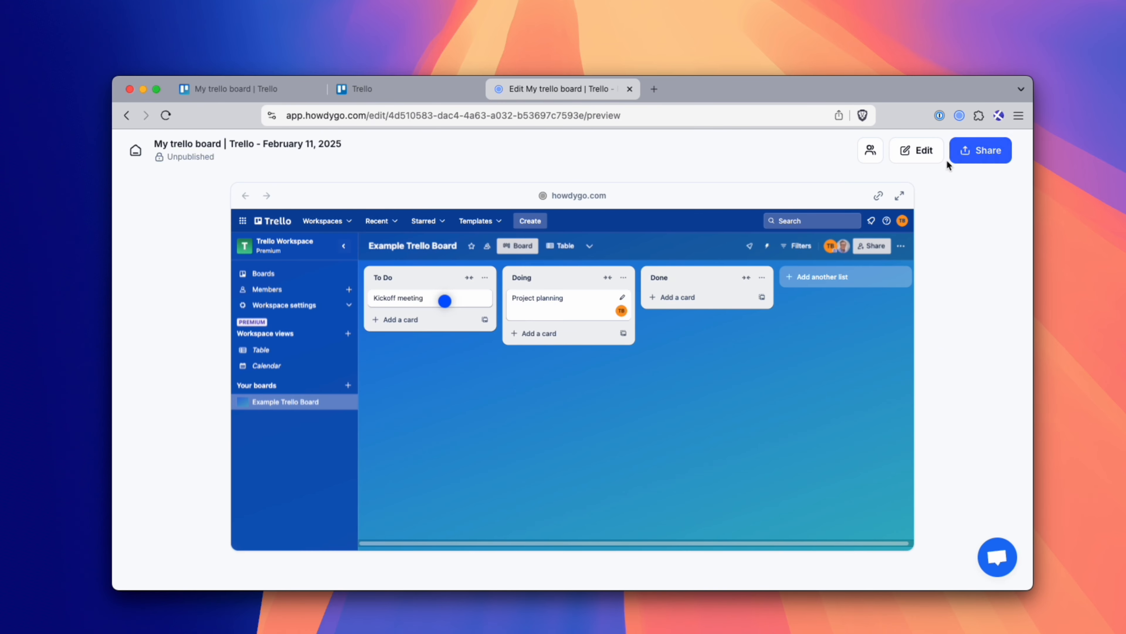
pyautogui.click(918, 150)
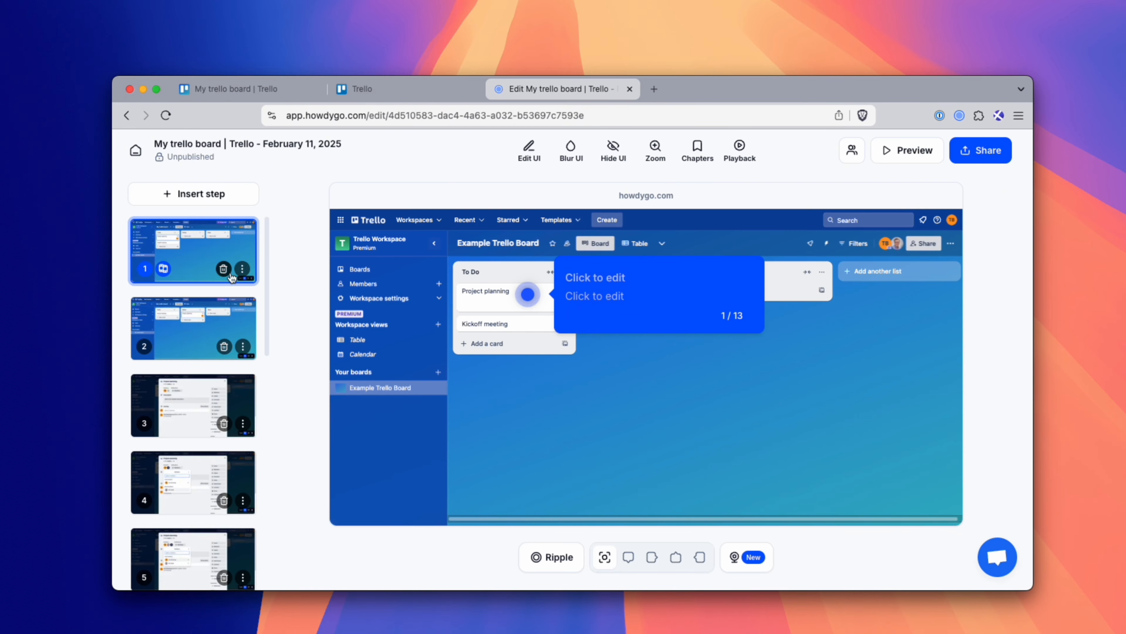
pyautogui.click(198, 298)
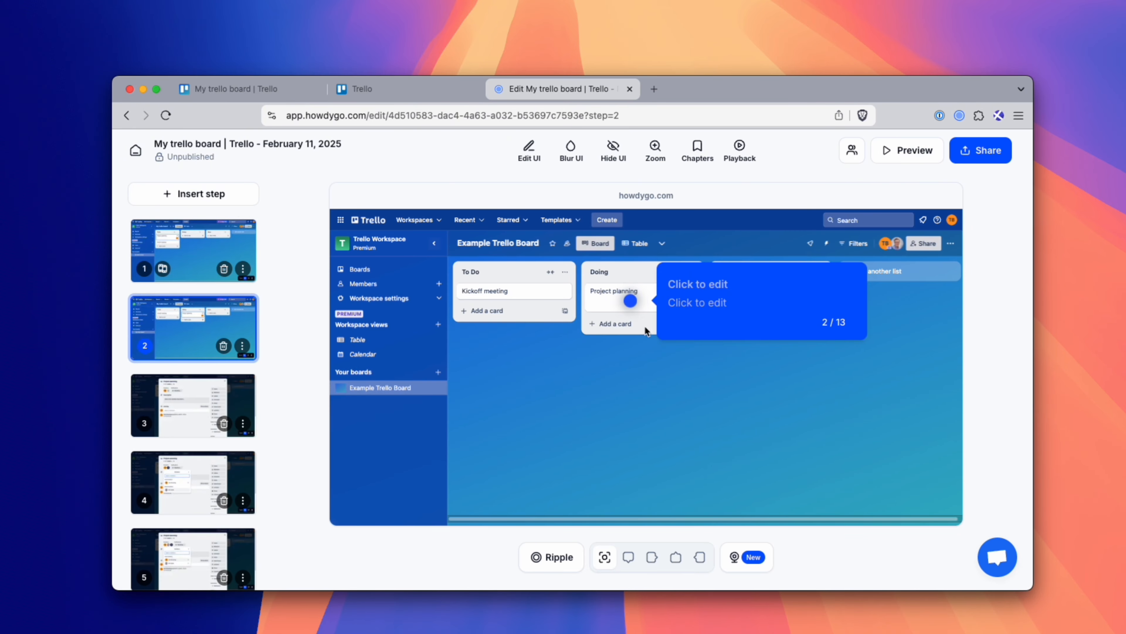
pyautogui.click(205, 271)
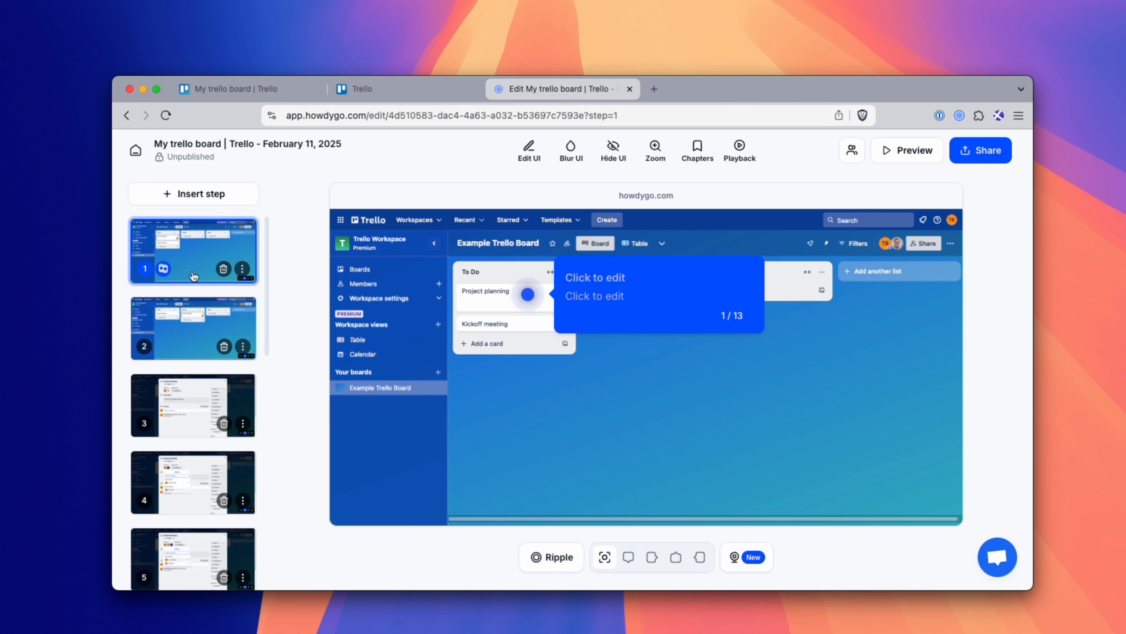
# - Move the first step's ripple annotation onto the To Do list header and duplicate the step
pyautogui.moveTo(528, 295); pyautogui.dragTo(497, 275)
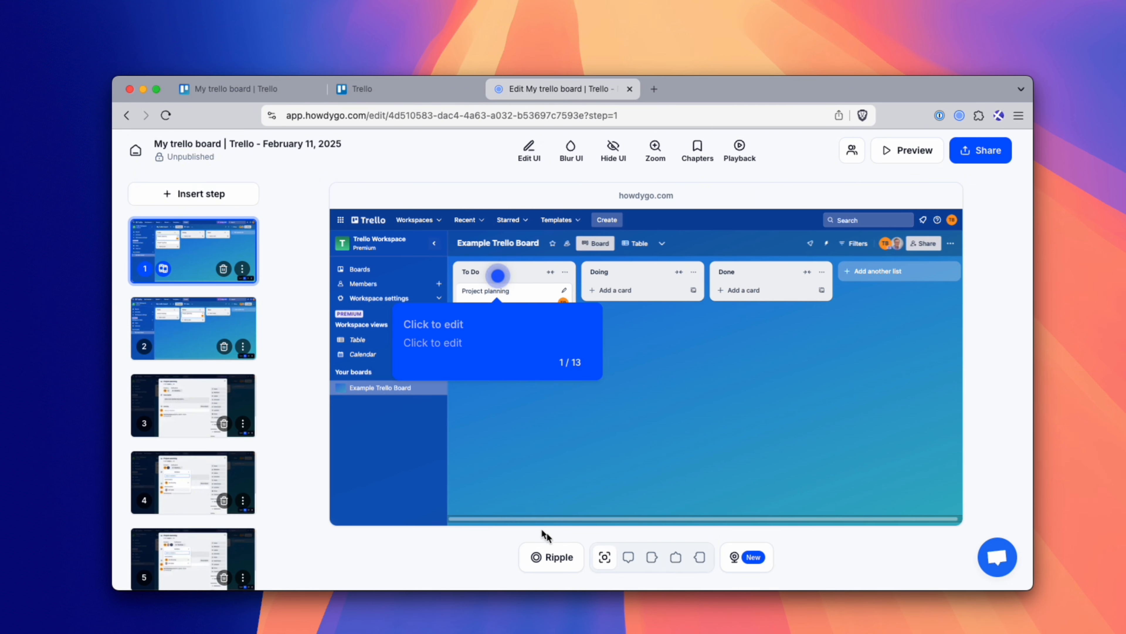
pyautogui.click(244, 271)
pyautogui.click(274, 298)
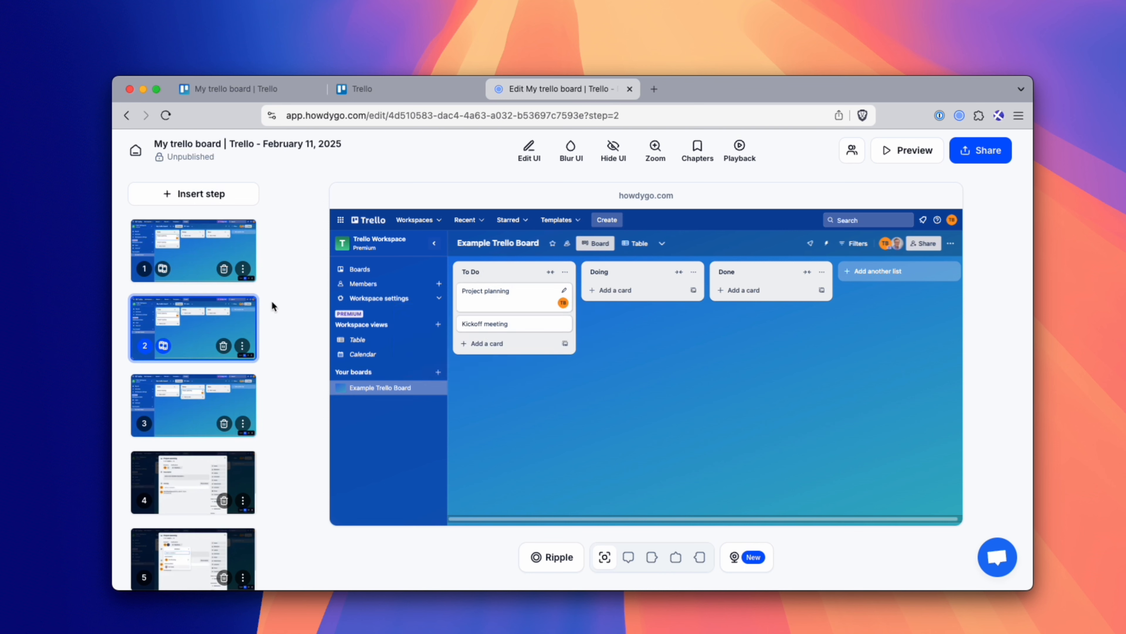
# - Disable Animate in the playback settings of the first step, leaving it on for the duplicate
pyautogui.click(201, 258)
pyautogui.click(739, 148)
pyautogui.click(818, 213)
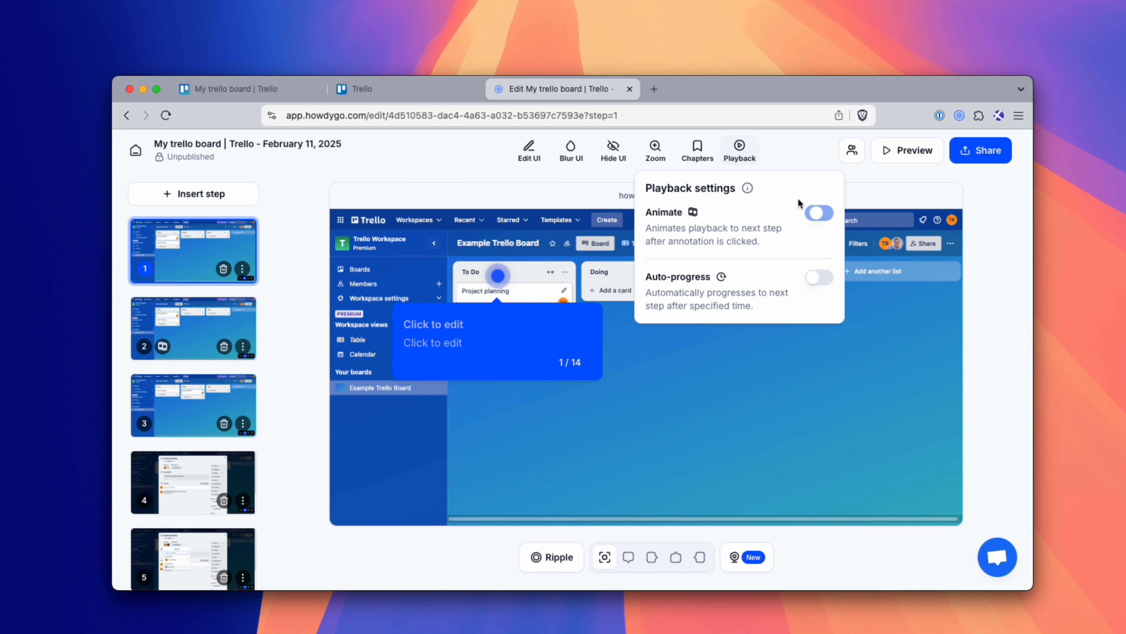
pyautogui.click(748, 160)
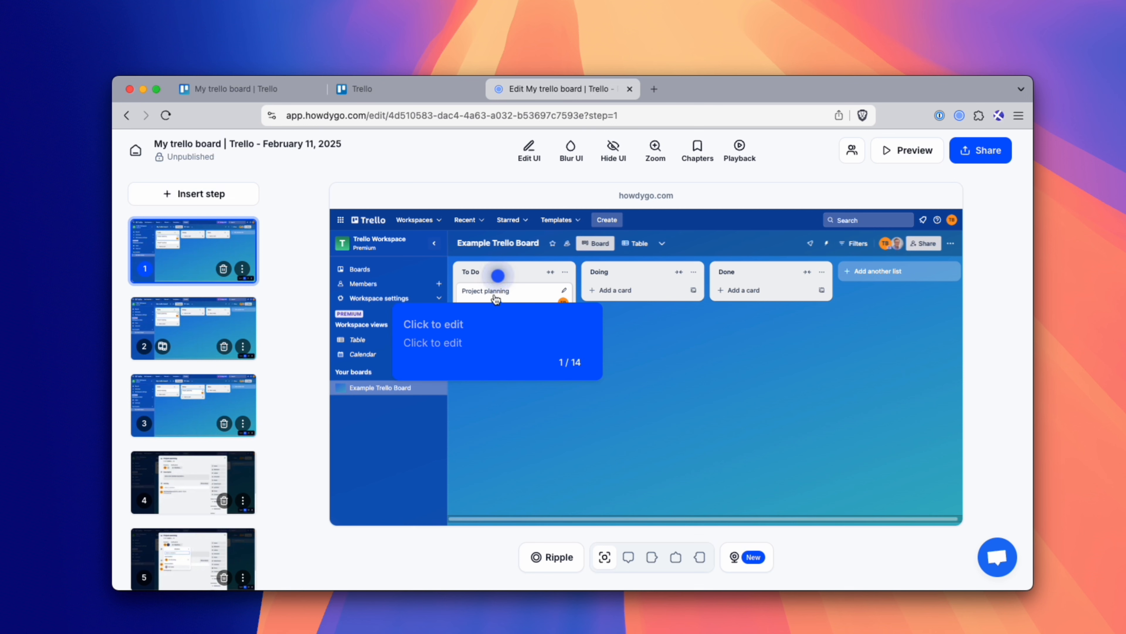
# - Change the first step's annotation type to Ripple + highlight and extend the highlight around the board title and To Do list
pyautogui.click(559, 557)
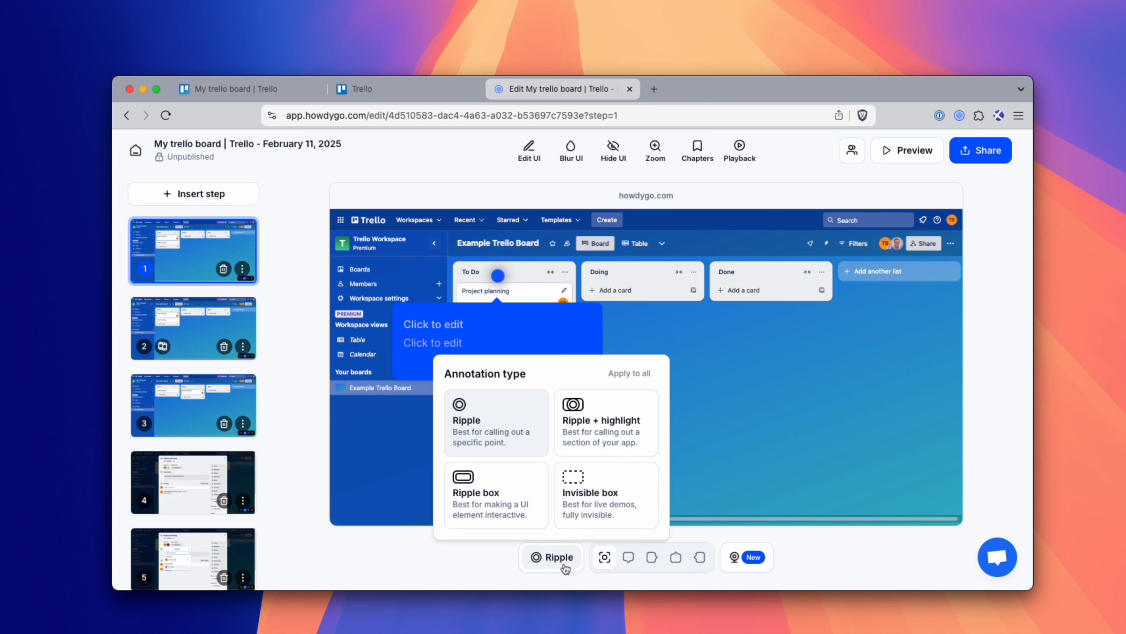
pyautogui.click(565, 568)
pyautogui.click(533, 559)
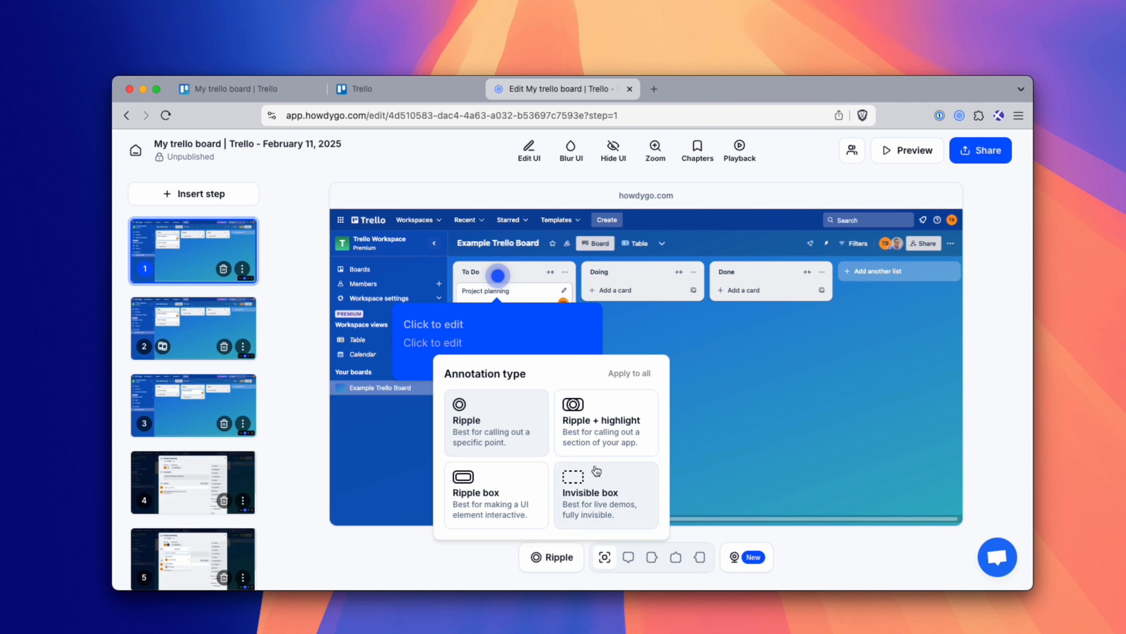
pyautogui.click(586, 427)
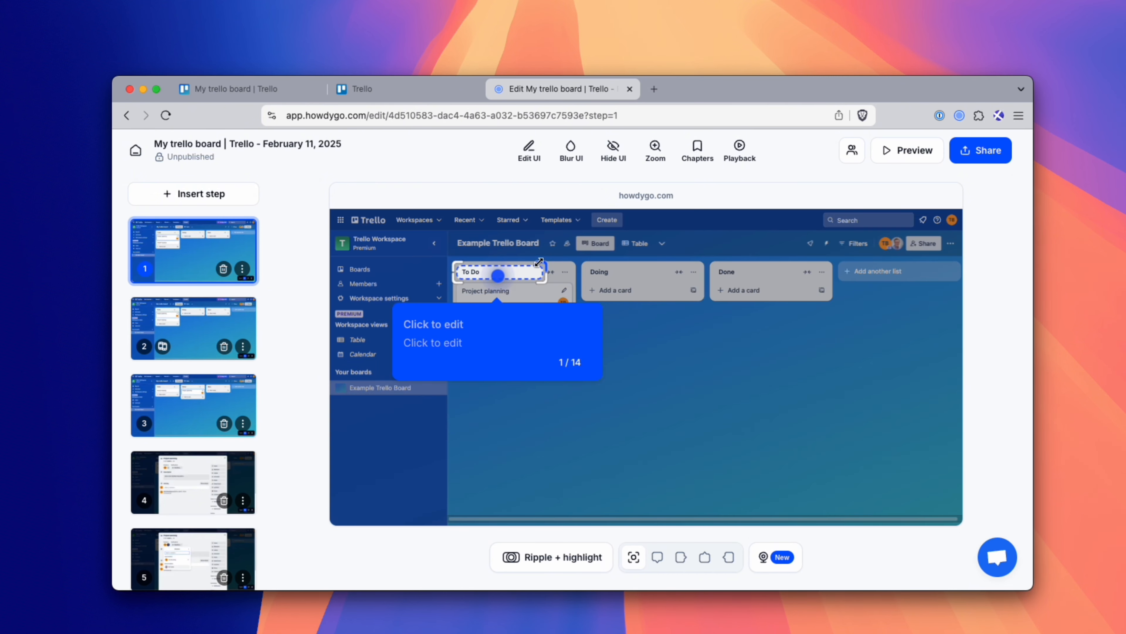
pyautogui.moveTo(540, 262); pyautogui.dragTo(574, 232)
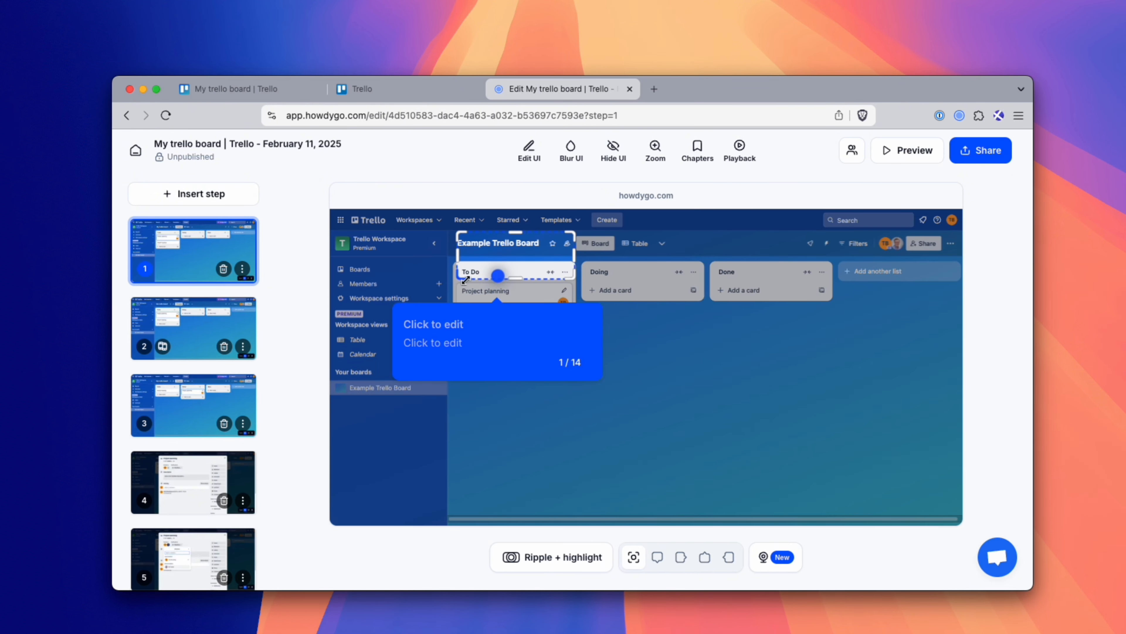
pyautogui.moveTo(466, 279); pyautogui.dragTo(451, 302)
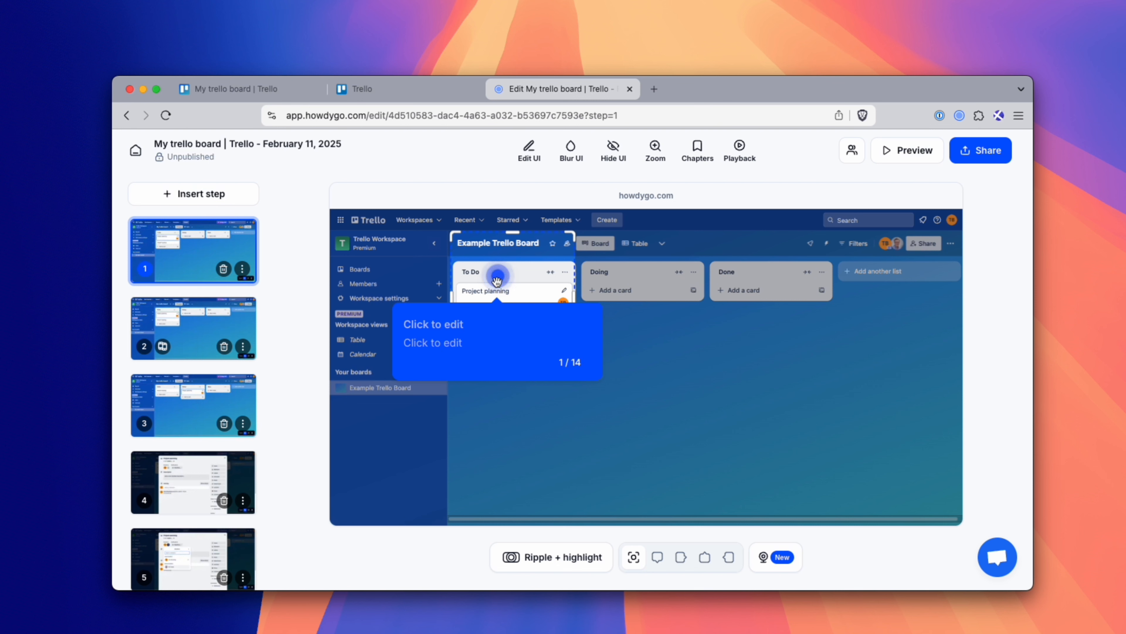
# - Move the ripple to the far end of the To Do header and place its text callout to the right of it
pyautogui.moveTo(497, 277); pyautogui.dragTo(553, 254)
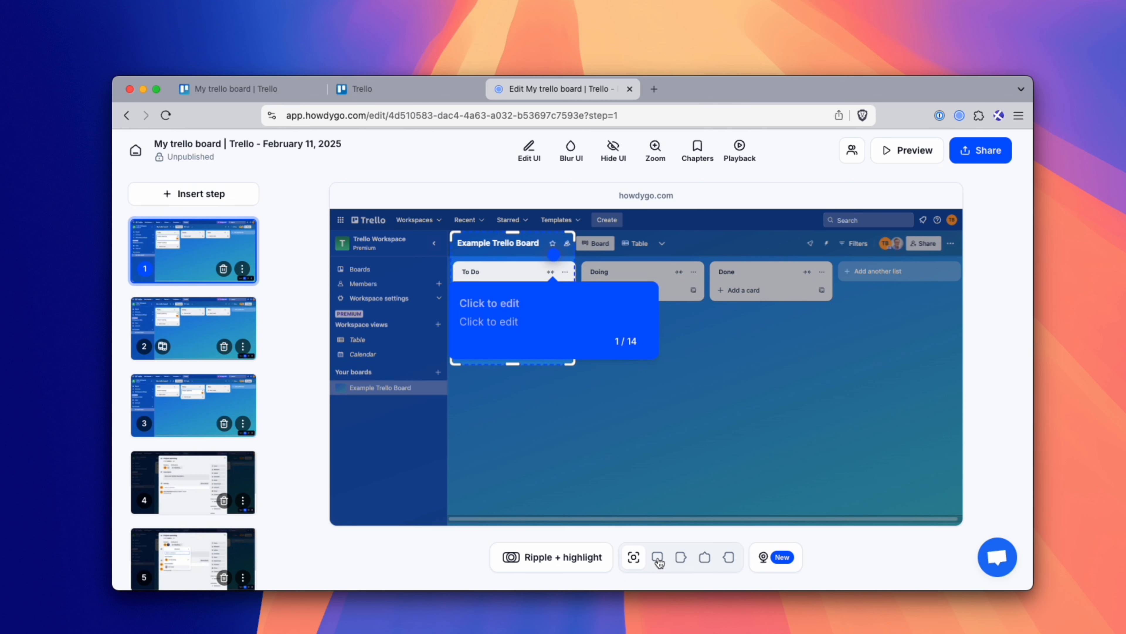
pyautogui.click(729, 557)
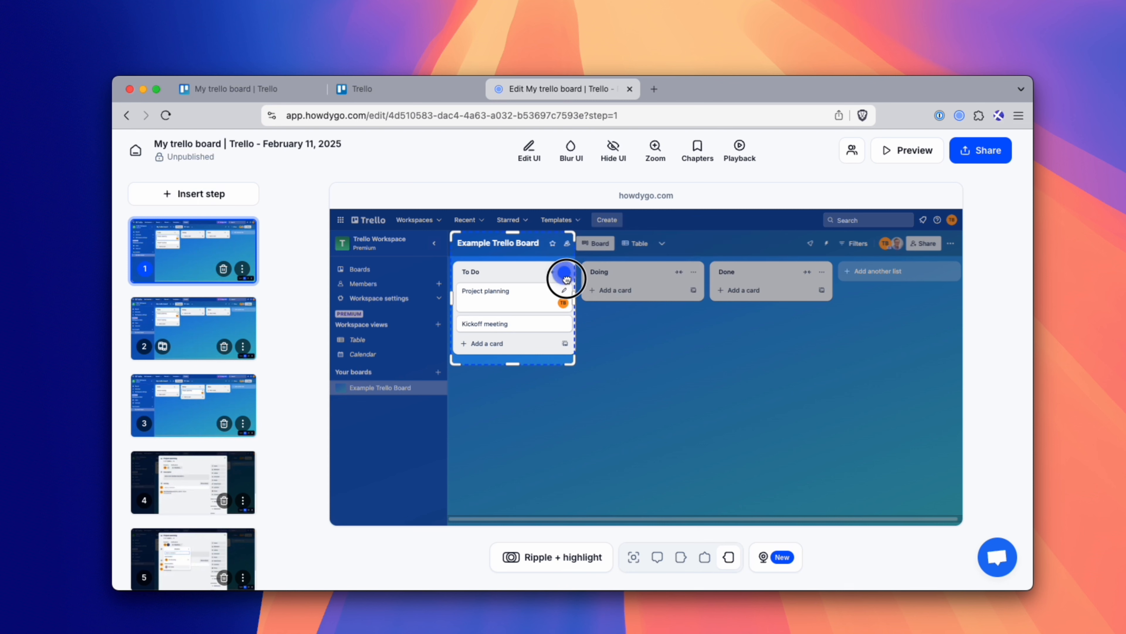
pyautogui.moveTo(567, 280); pyautogui.dragTo(570, 279)
# - Set the first step's callout title to "Welcome to Trello!"
pyautogui.click(628, 259)
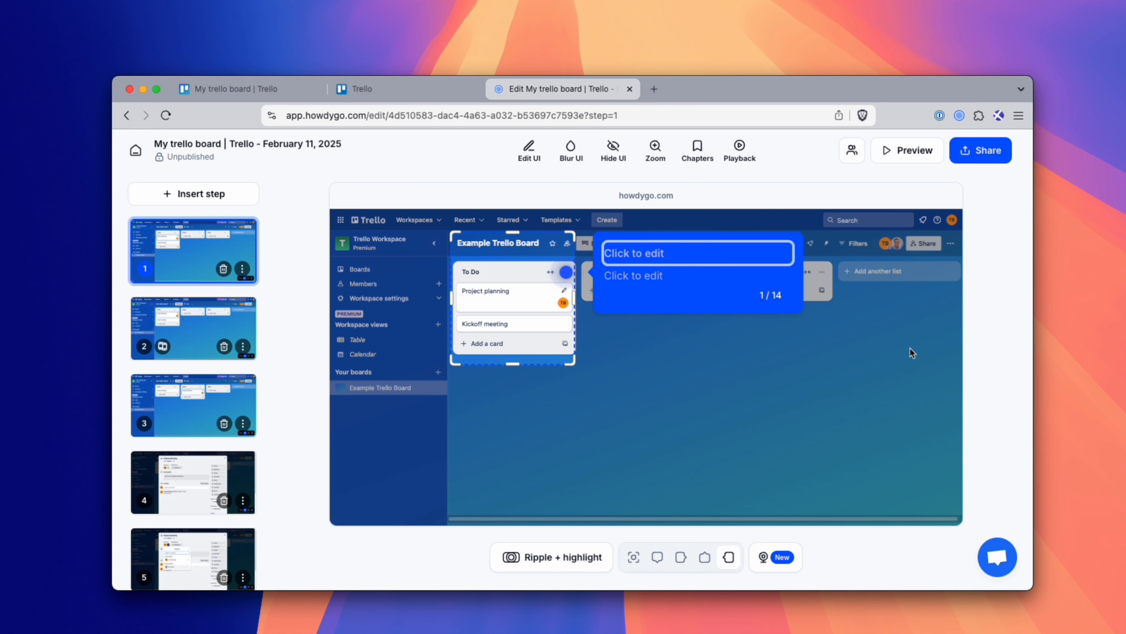
pyautogui.write('Tr')
pyautogui.press('BackSpace')
pyautogui.press('BackSpace')
pyautogui.write('Welcome to Trello!')
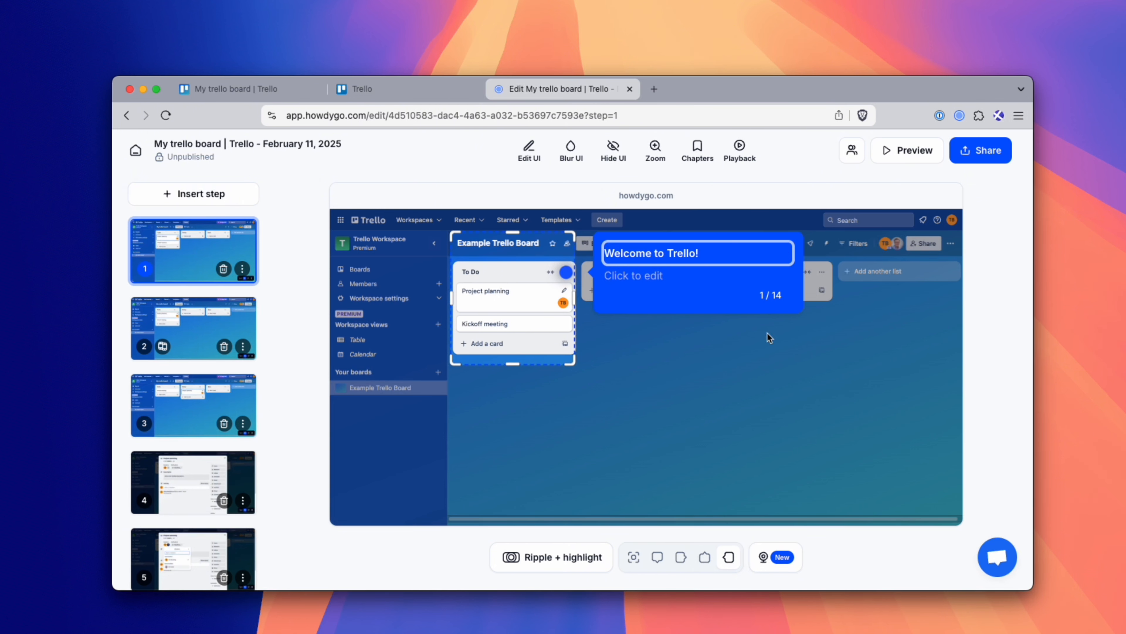
# - Enter the callout body text "Take a tour of the platform and see how easy it is for your team to manage tasks together."
pyautogui.click(650, 275)
pyautogui.write('Take a tour of the plat')
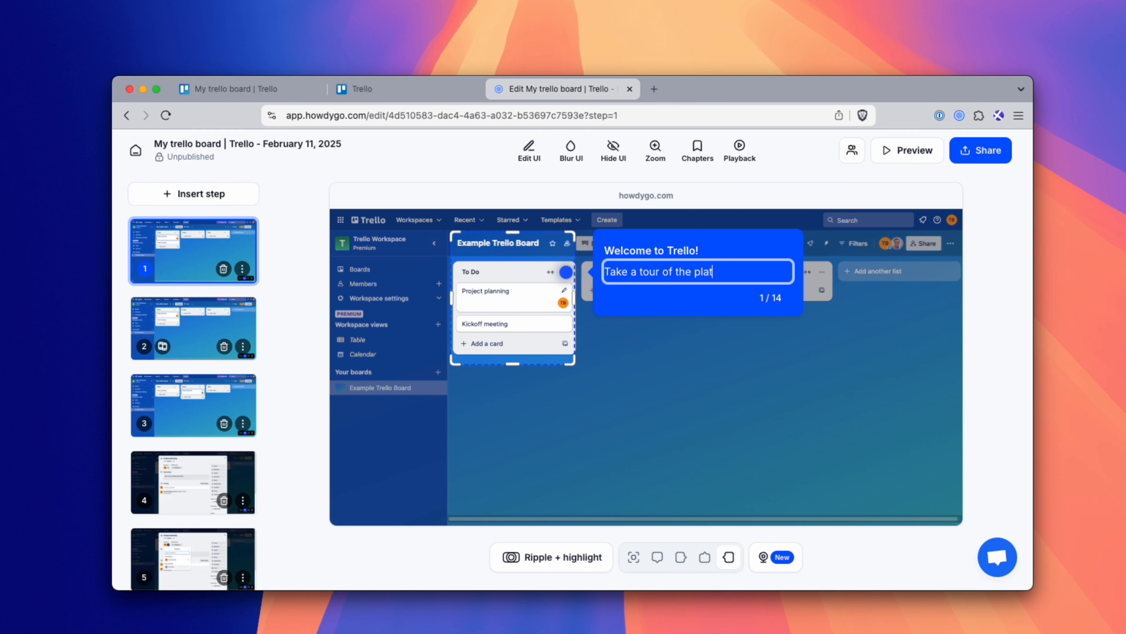
pyautogui.write('form and see how')
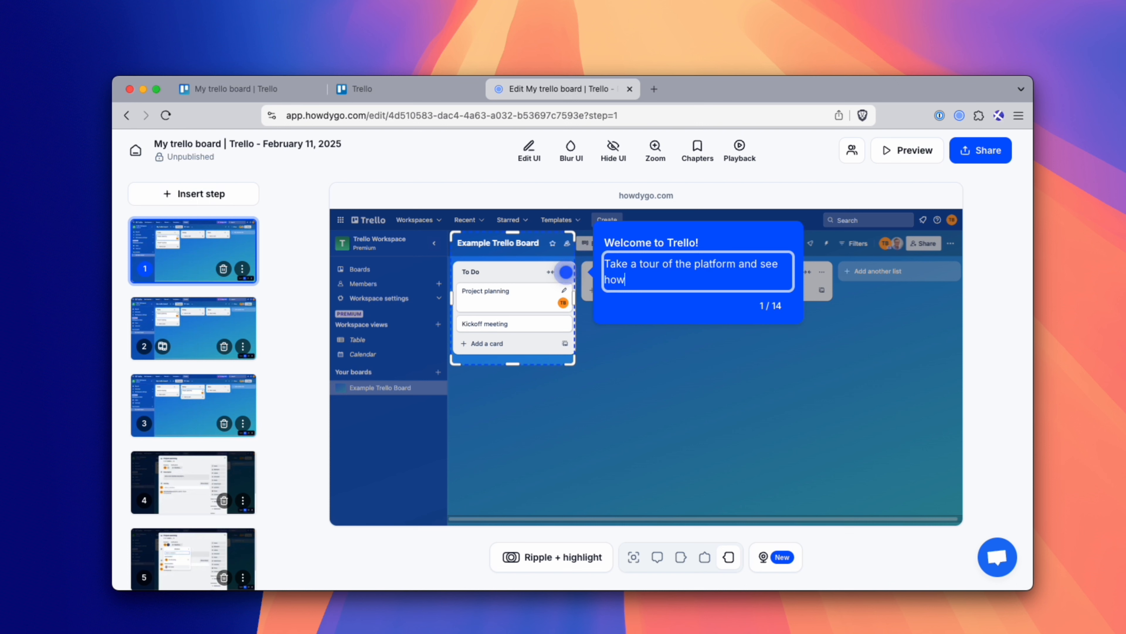
pyautogui.write(' easy it is for y')
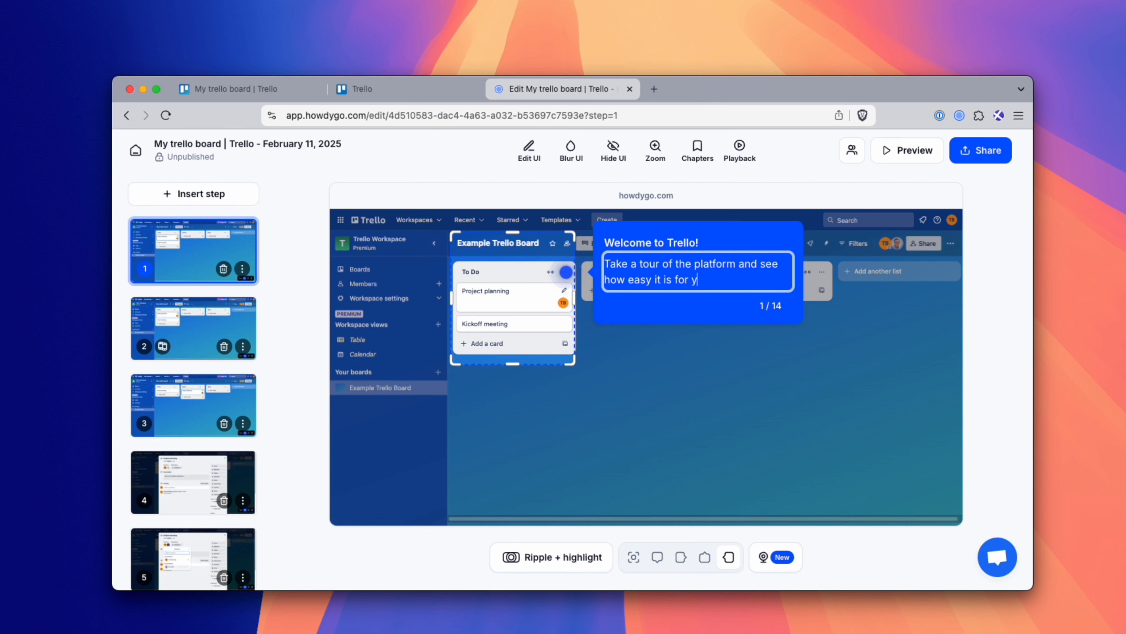
pyautogui.write('our team to manage tas')
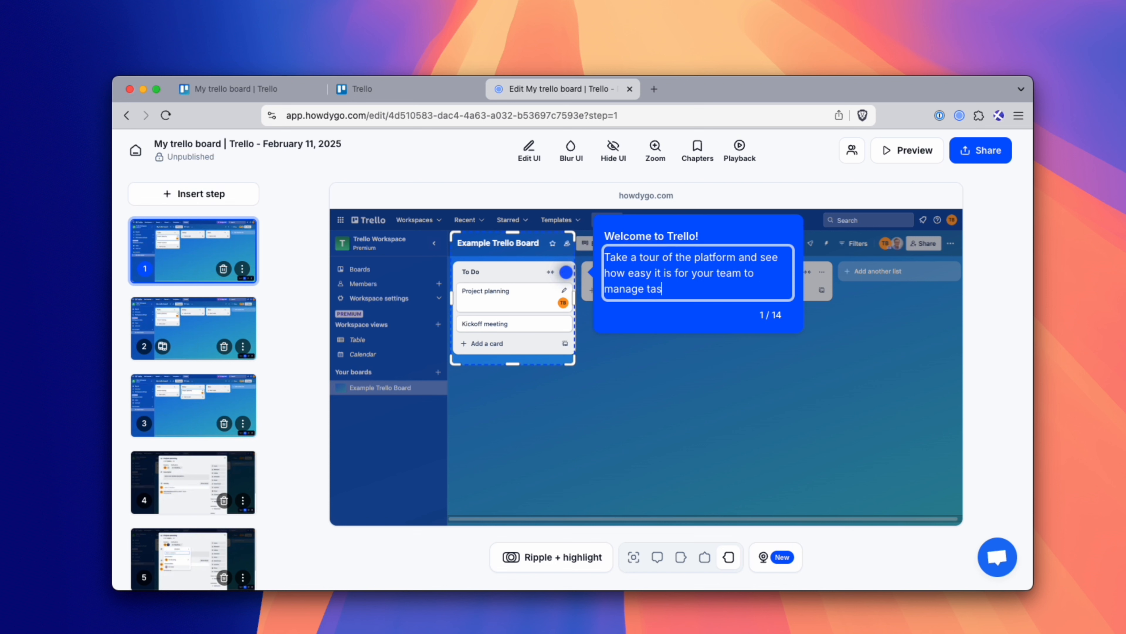
pyautogui.write('ks togethe')
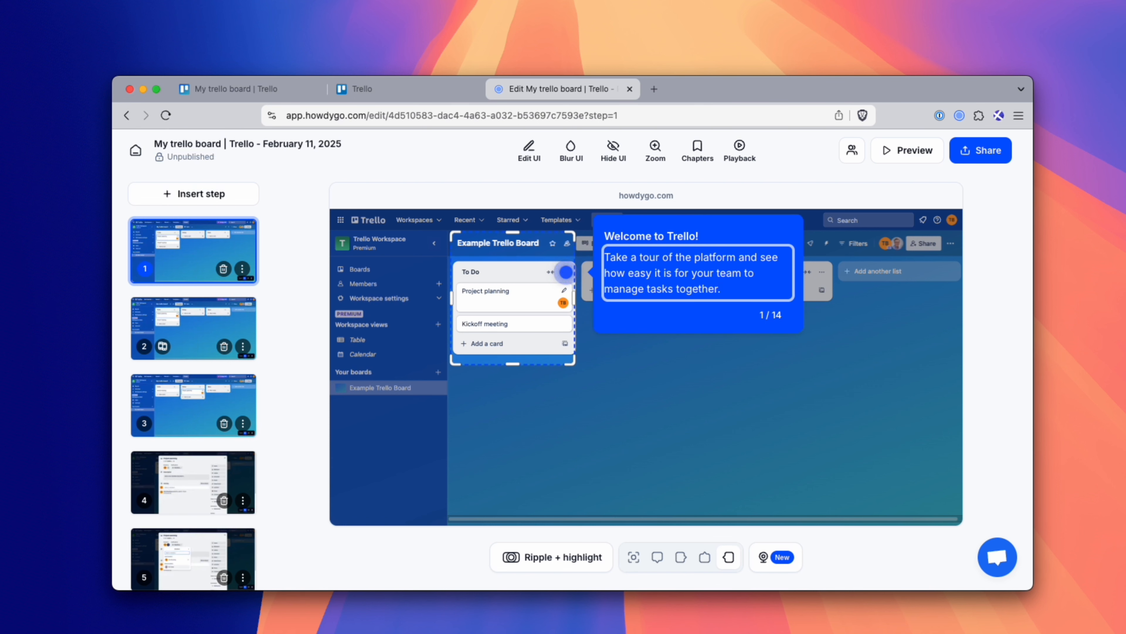
pyautogui.write('r.')
# - Add the closing line "Click next to get started." below the callout's body text, separated by a blank line
pyautogui.press('Return')
pyautogui.press('Return')
pyautogui.write('C')
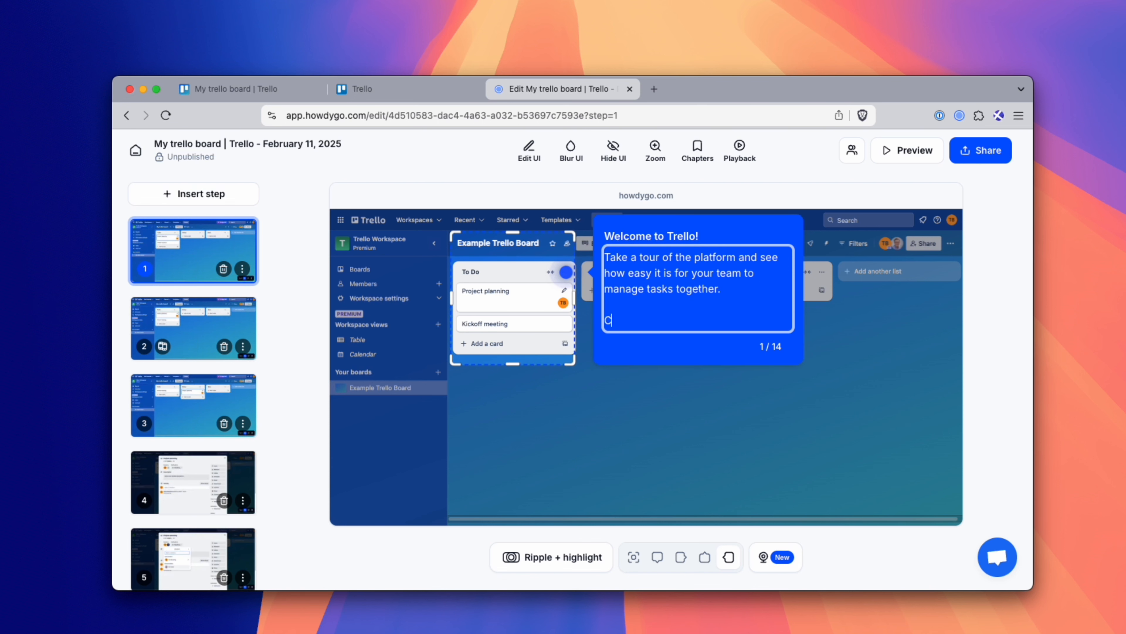
pyautogui.write('lick next to get started.')
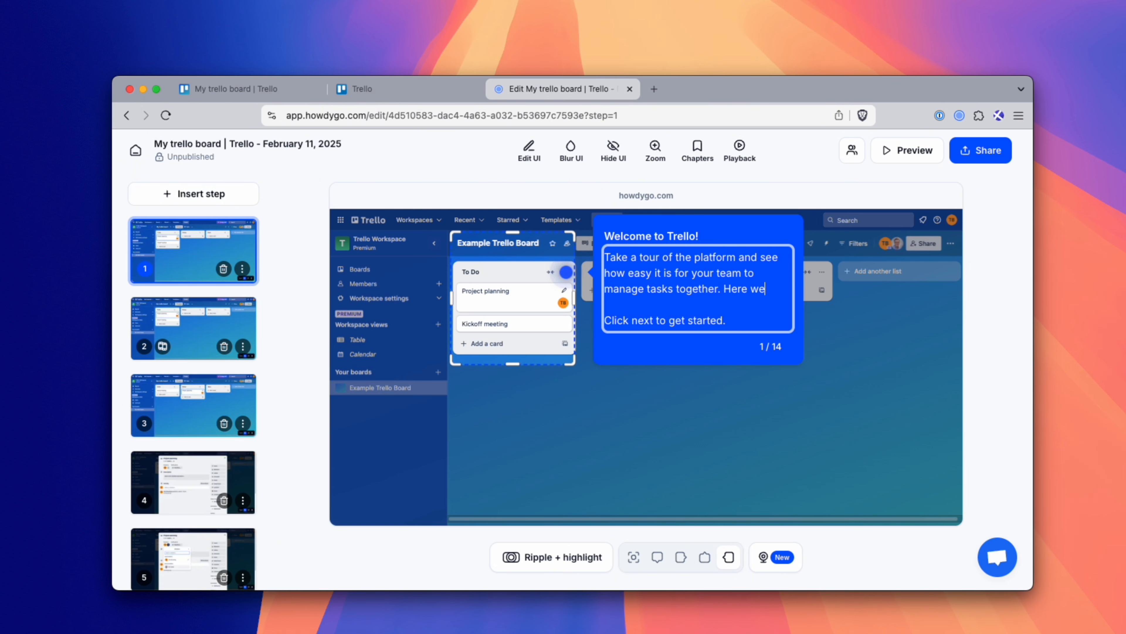
# - Continue the callout's first paragraph after "together." with "Here we have a Trello board which brings"
pyautogui.write(' have a board')
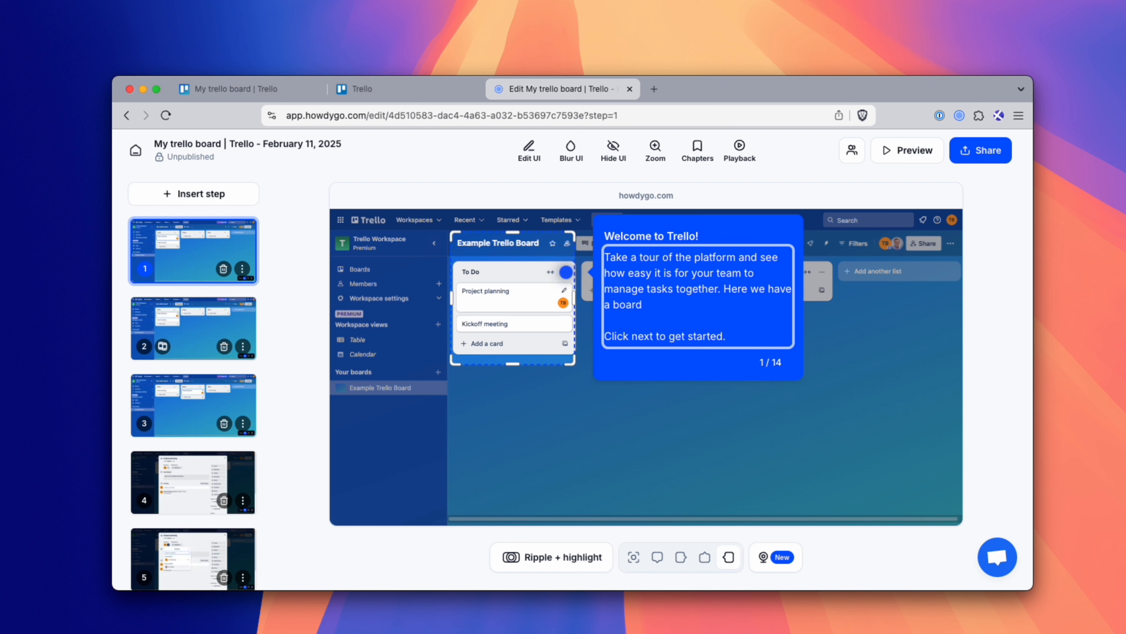
pyautogui.press('BackSpace')
pyautogui.press('BackSpace')
pyautogui.press('BackSpace')
pyautogui.press('BackSpace')
pyautogui.press('BackSpace')
pyautogui.press('BackSpace')
pyautogui.write('Trello board which brings')
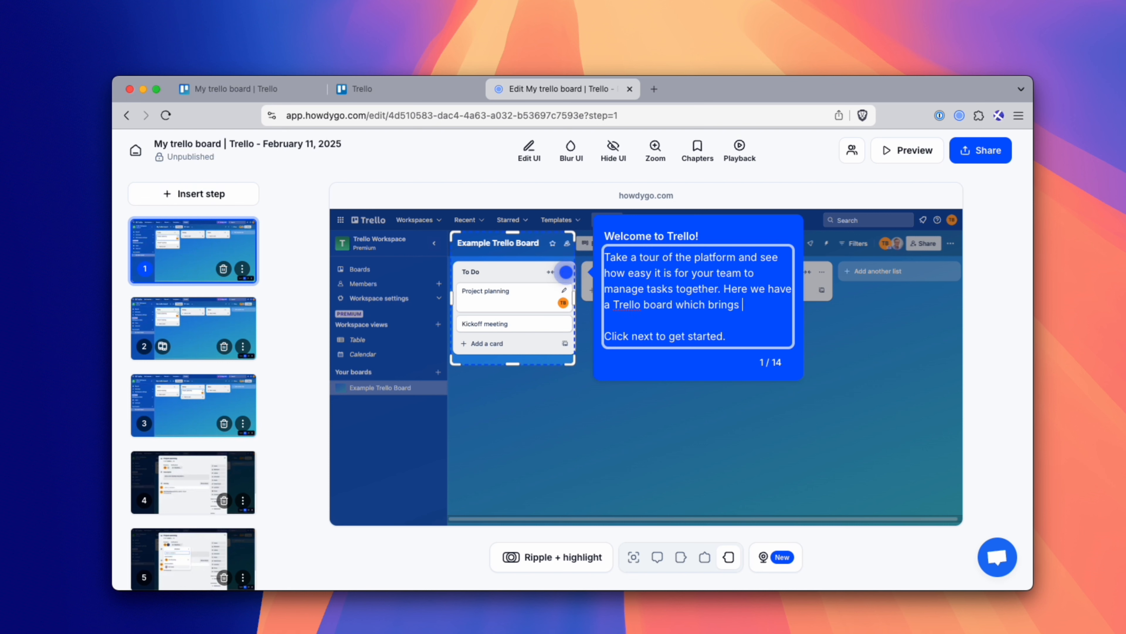
# - Reword the callout's second sentence to read "Here we have a Trello board which has three lists in it."
pyautogui.write(' task')
pyautogui.hotkey('alt', 'BackSpace')
pyautogui.hotkey('alt', 'BackSpace')
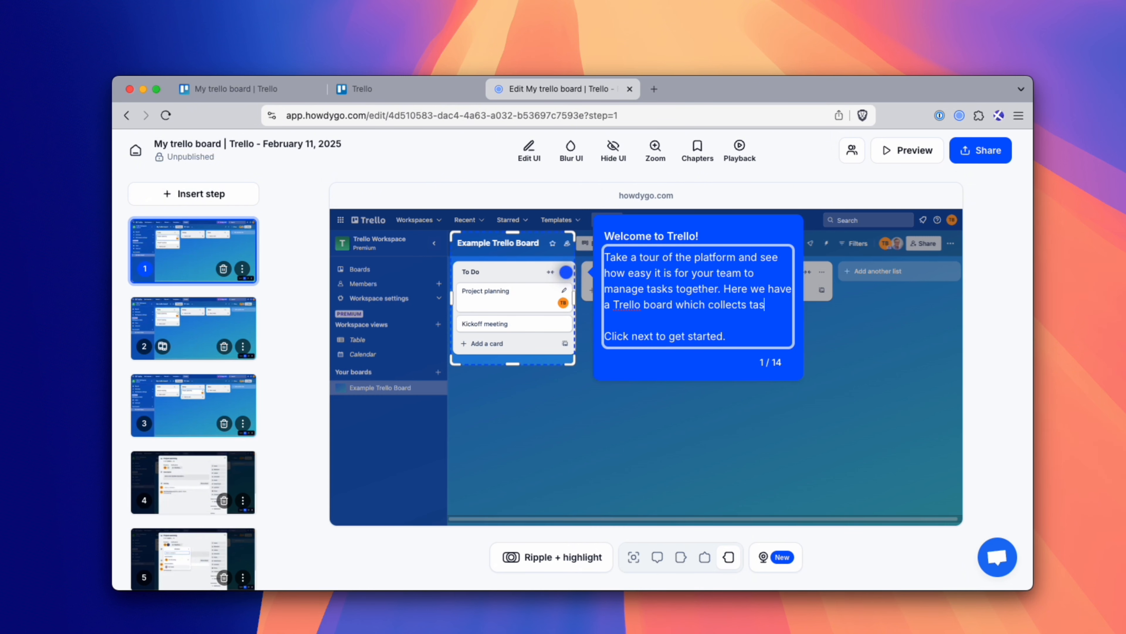
pyautogui.write('collects tasks')
pyautogui.hotkey('alt', 'BackSpace')
pyautogui.write('cards')
pyautogui.hotkey('alt', 'BackSpace')
pyautogui.hotkey('alt', 'BackSpace')
pyautogui.hotkey('alt', 'BackSpace')
pyautogui.write('which has three lists')
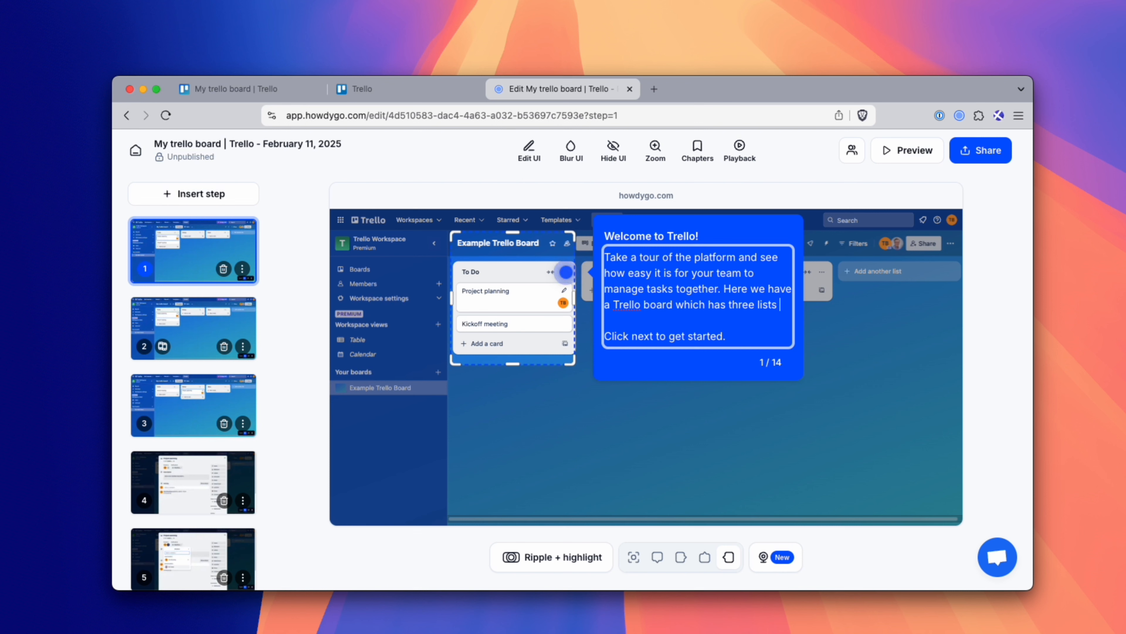
pyautogui.write(' in it.')
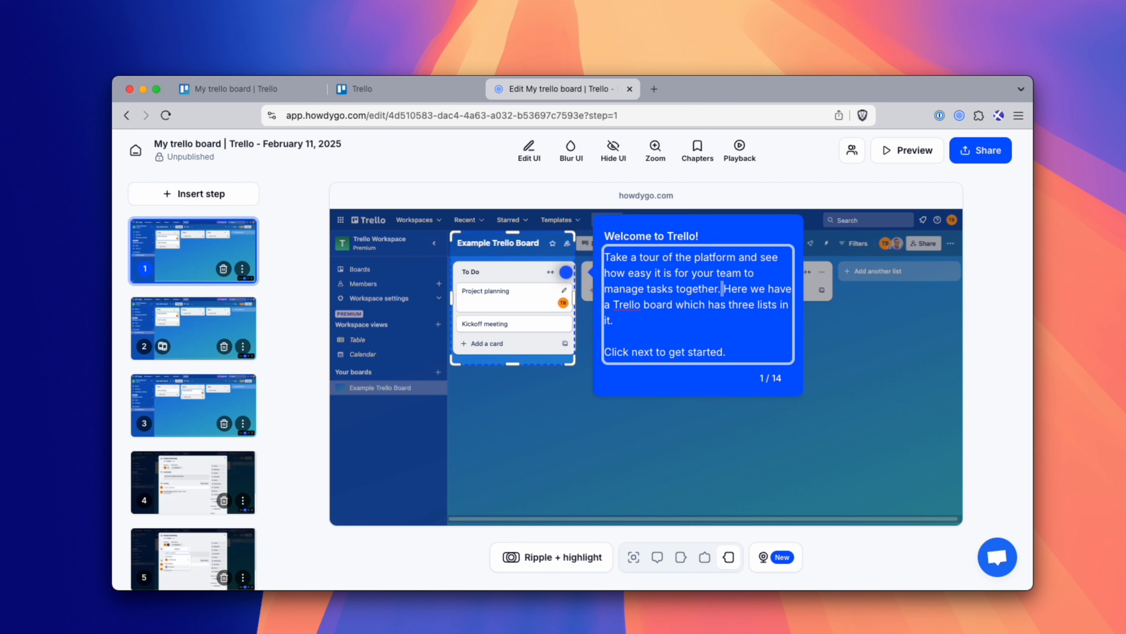
# - Separate the sentence starting "Here we have a Trello board" into its own paragraph with a blank line above, and finish editing the callout
pyautogui.press('Return')
pyautogui.press('Return')
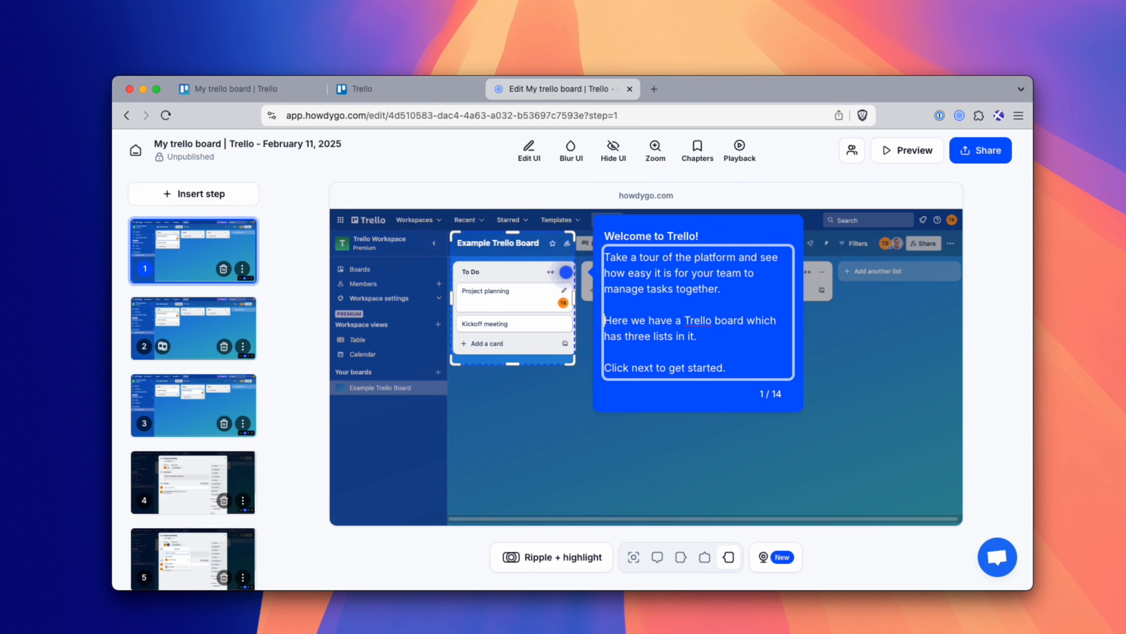
pyautogui.press('Escape')
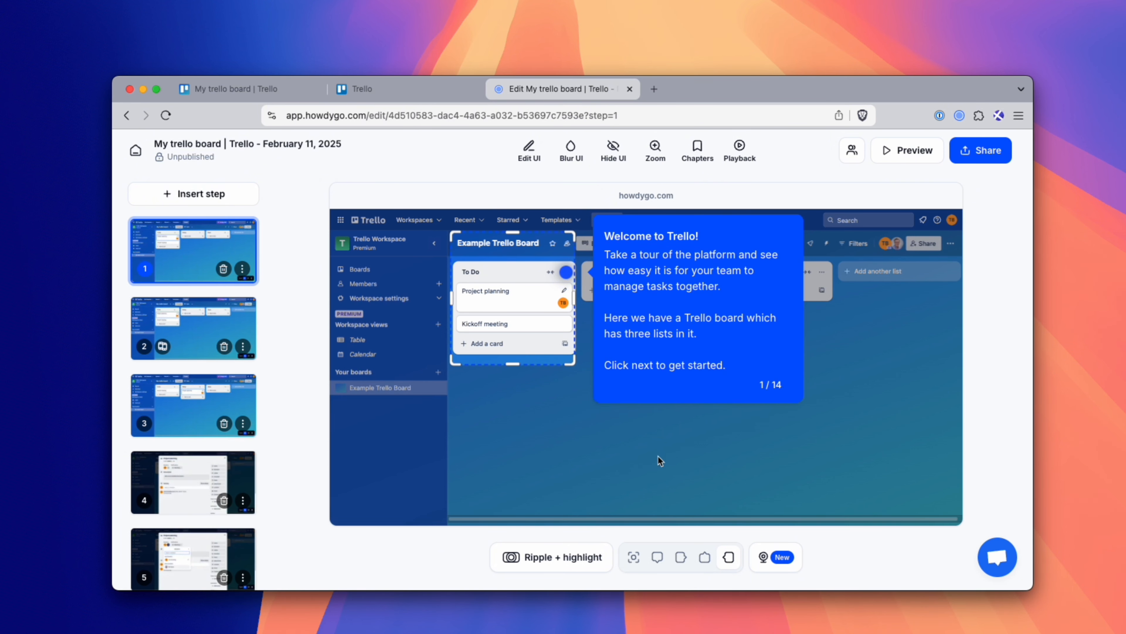
# - Preview the demo through its first steps, including the card-move animation, and return to editing
pyautogui.click(907, 150)
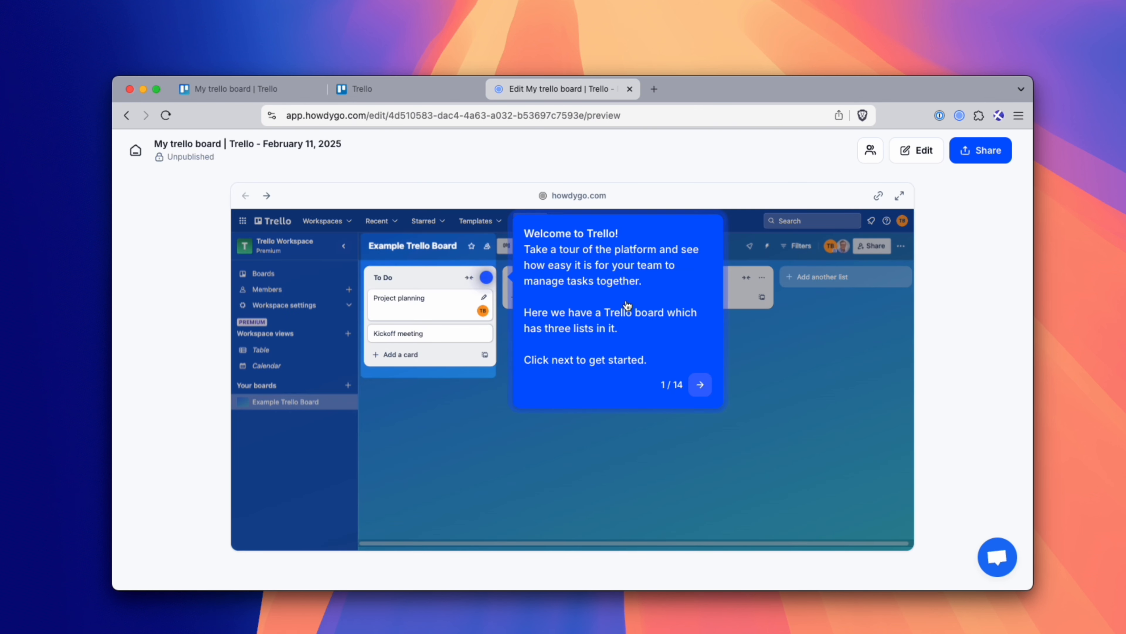
pyautogui.click(687, 319)
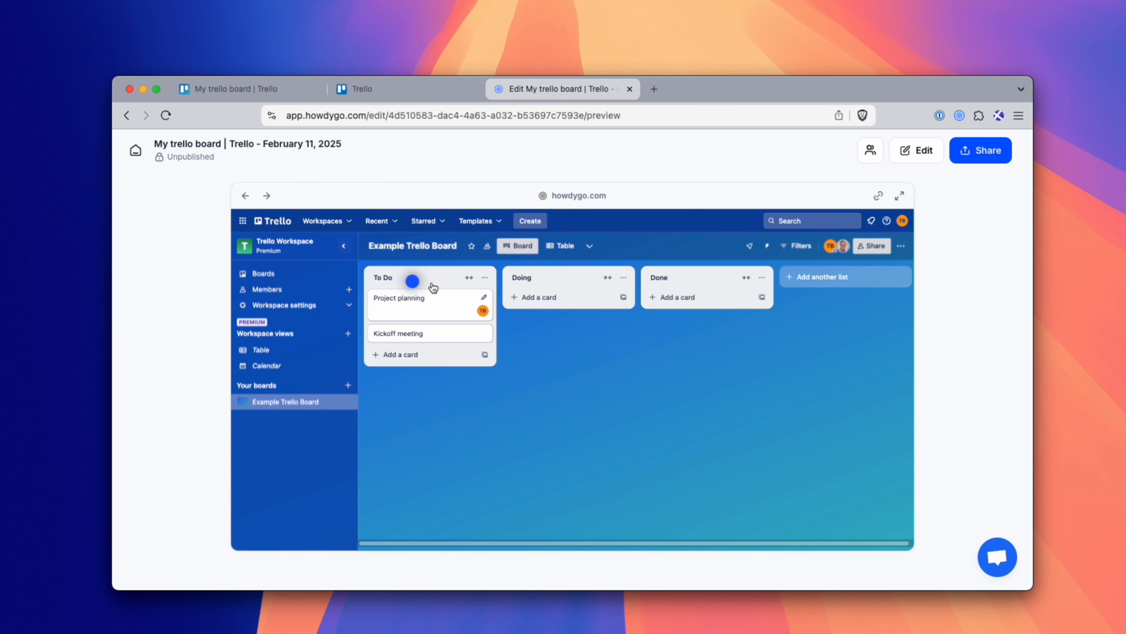
pyautogui.click(413, 282)
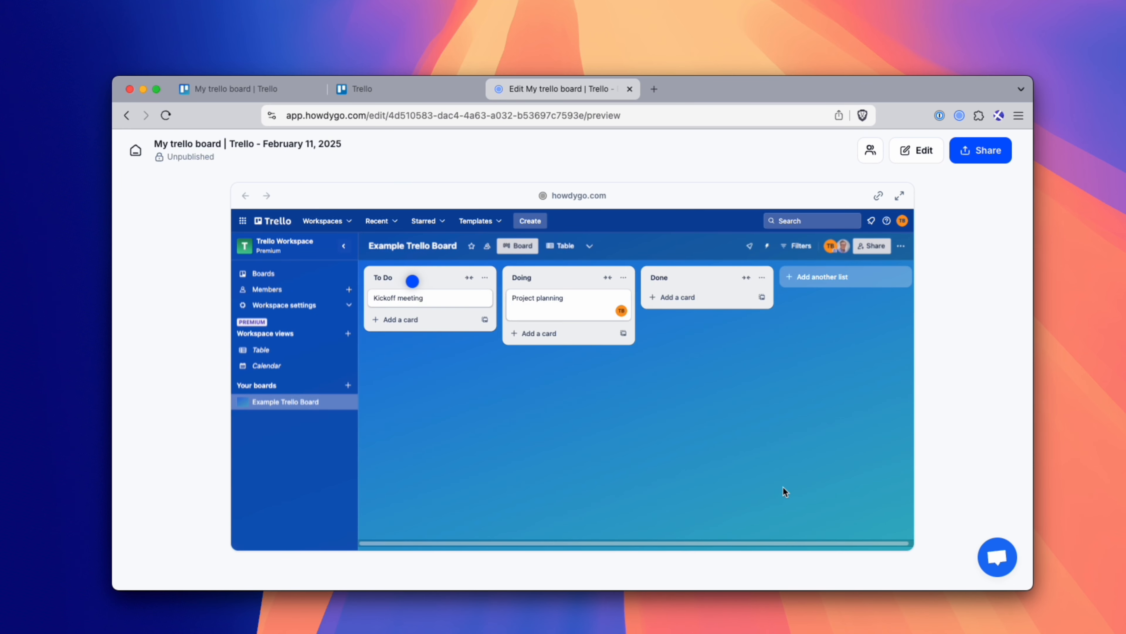
pyautogui.click(913, 151)
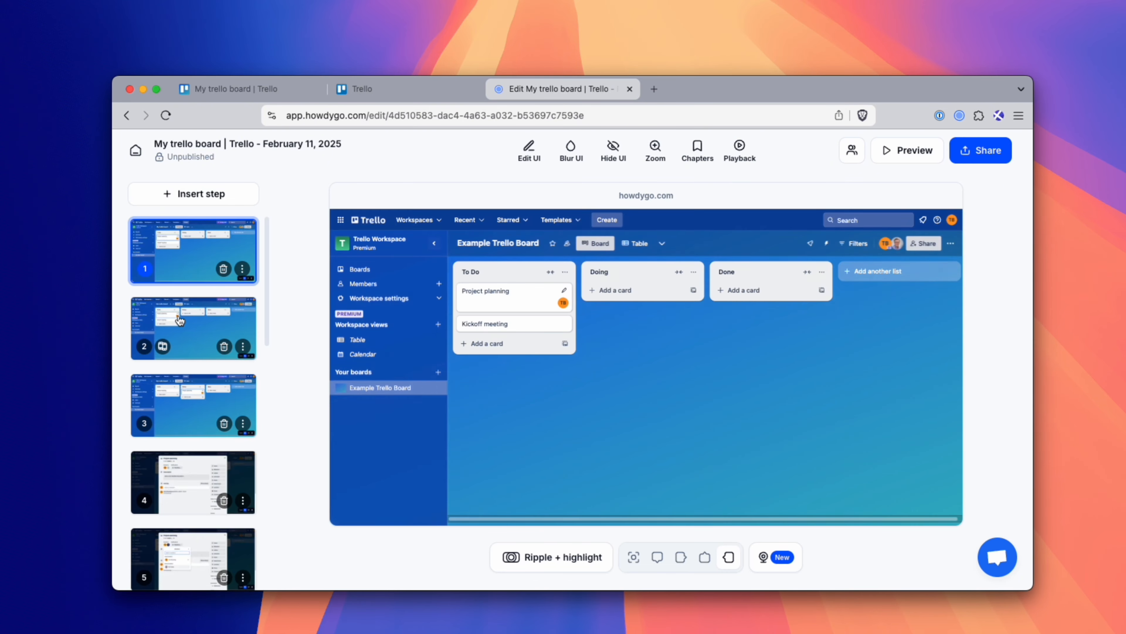
# - In step 2, move the ripple marker onto the Project planning card and place its callout below the marker
pyautogui.click(198, 325)
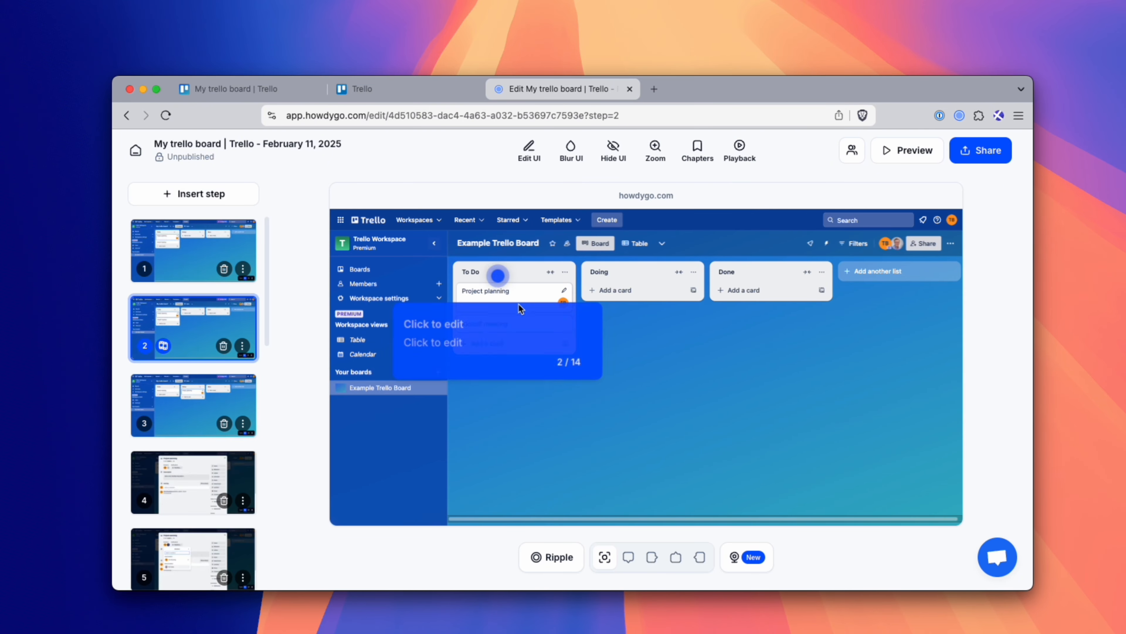
pyautogui.click(531, 305)
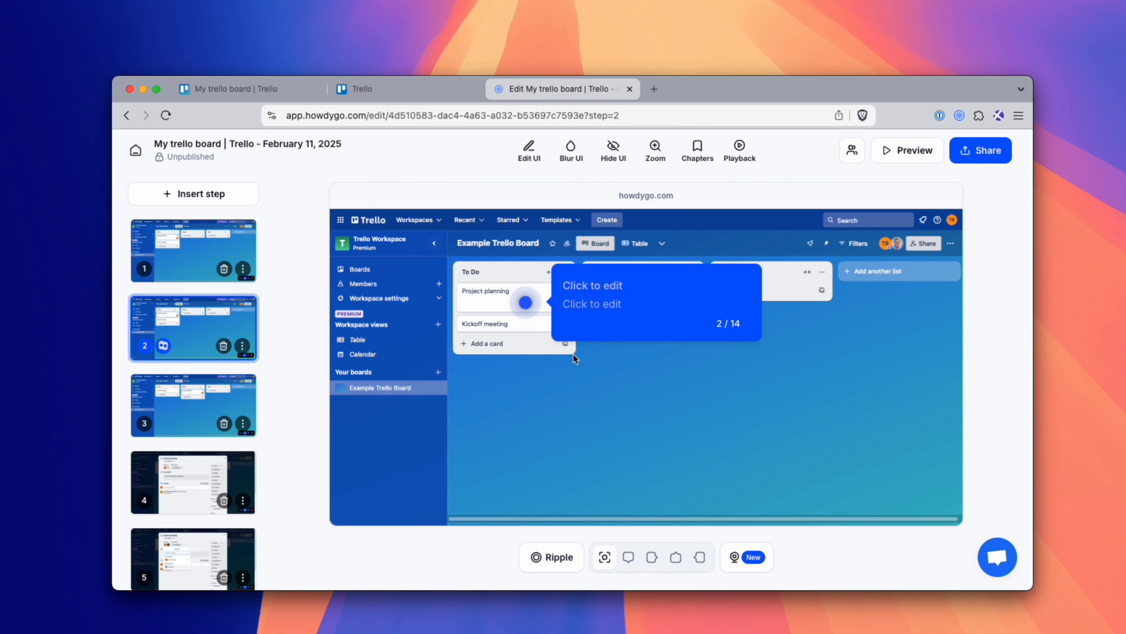
pyautogui.click(625, 560)
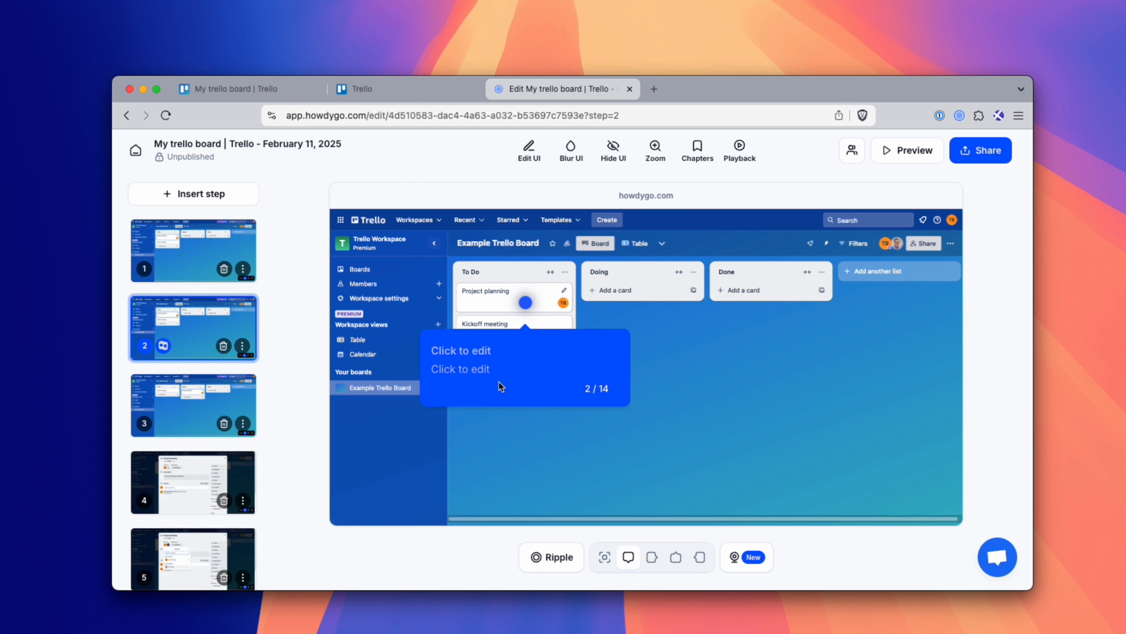
# - Set step 2's callout title to "This is a card, which stores all of your task information"
pyautogui.click(475, 350)
pyautogui.write('Y')
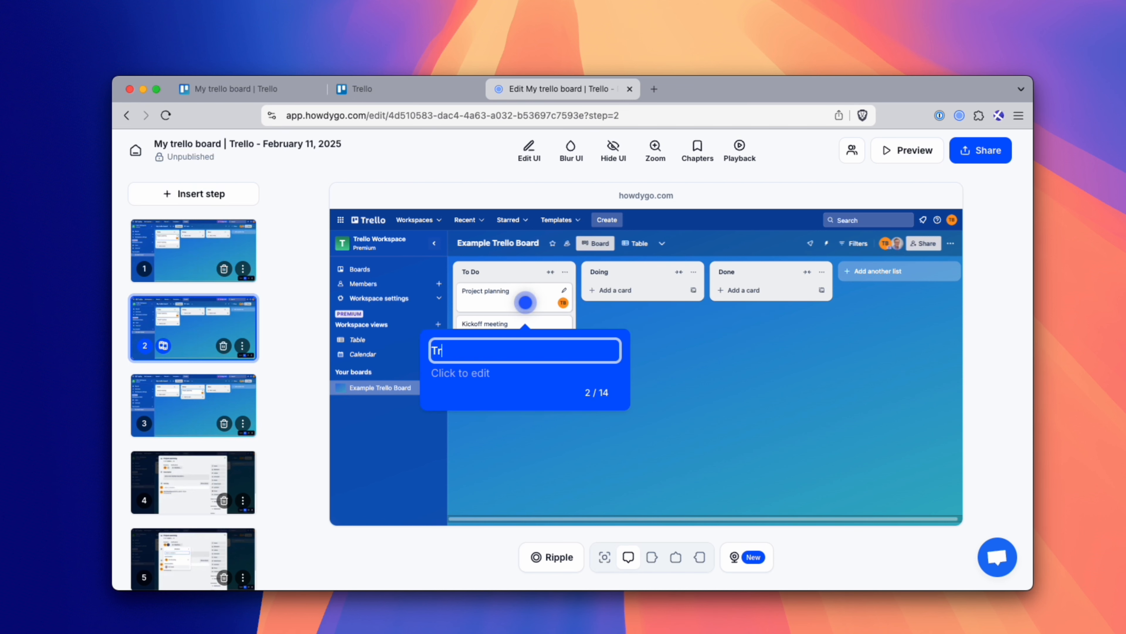
pyautogui.press('BackSpace')
pyautogui.write('This is a card')
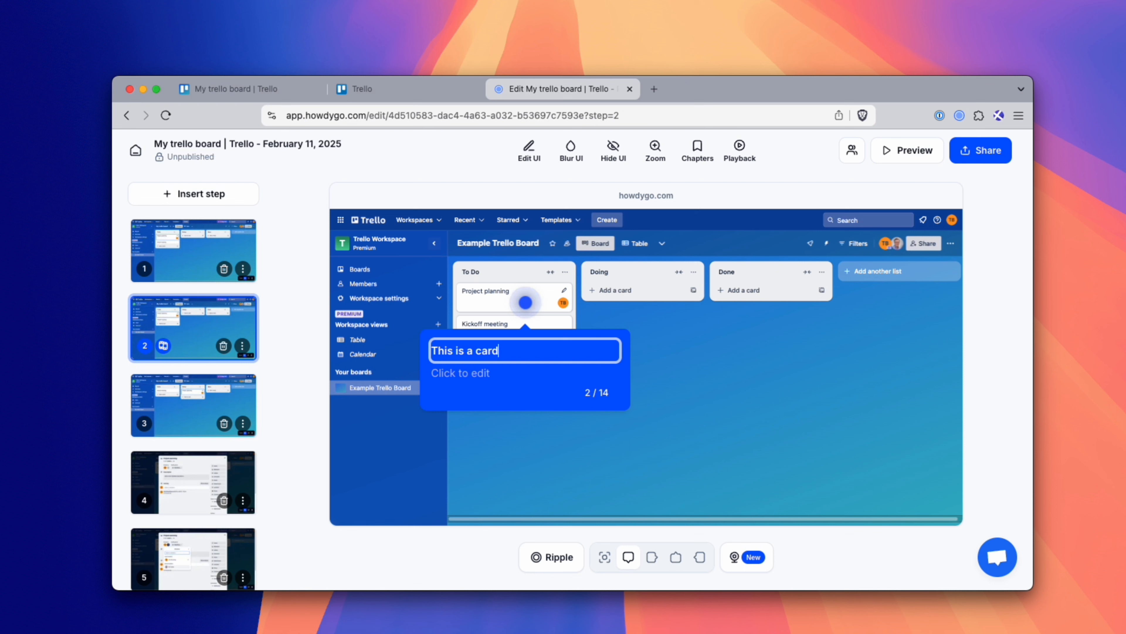
pyautogui.write(', which ')
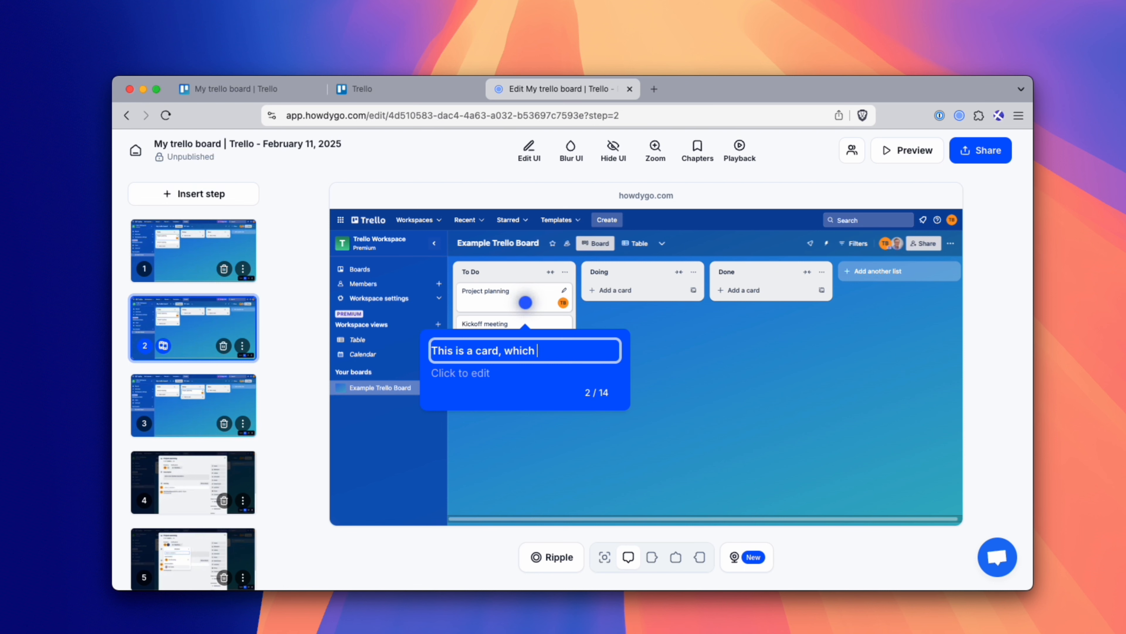
pyautogui.write('stores all of your ')
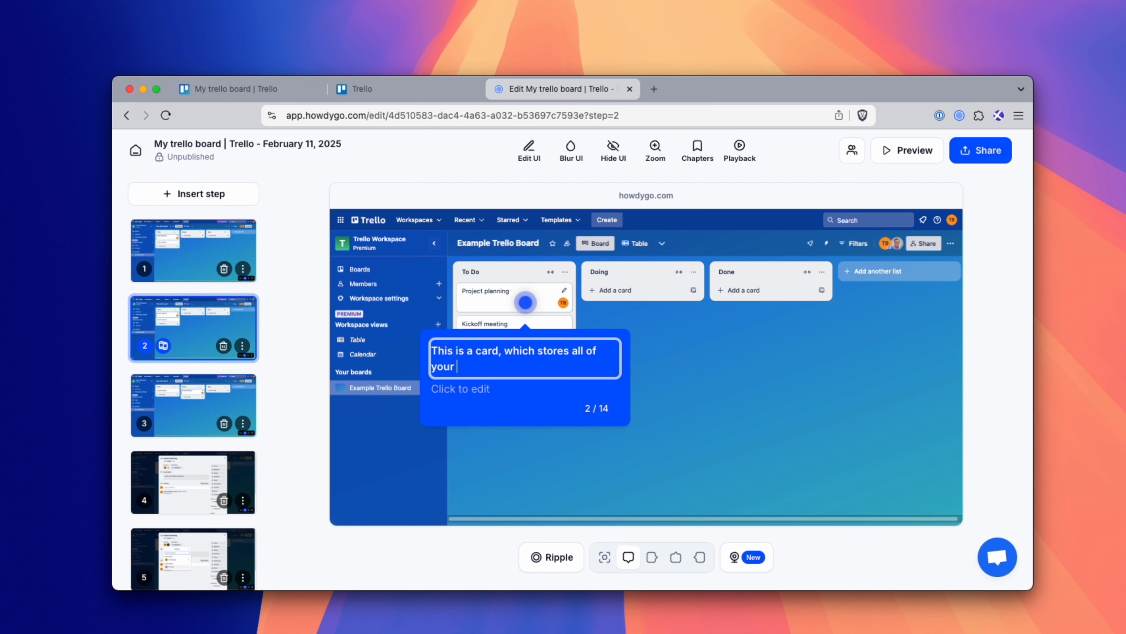
pyautogui.write('task information')
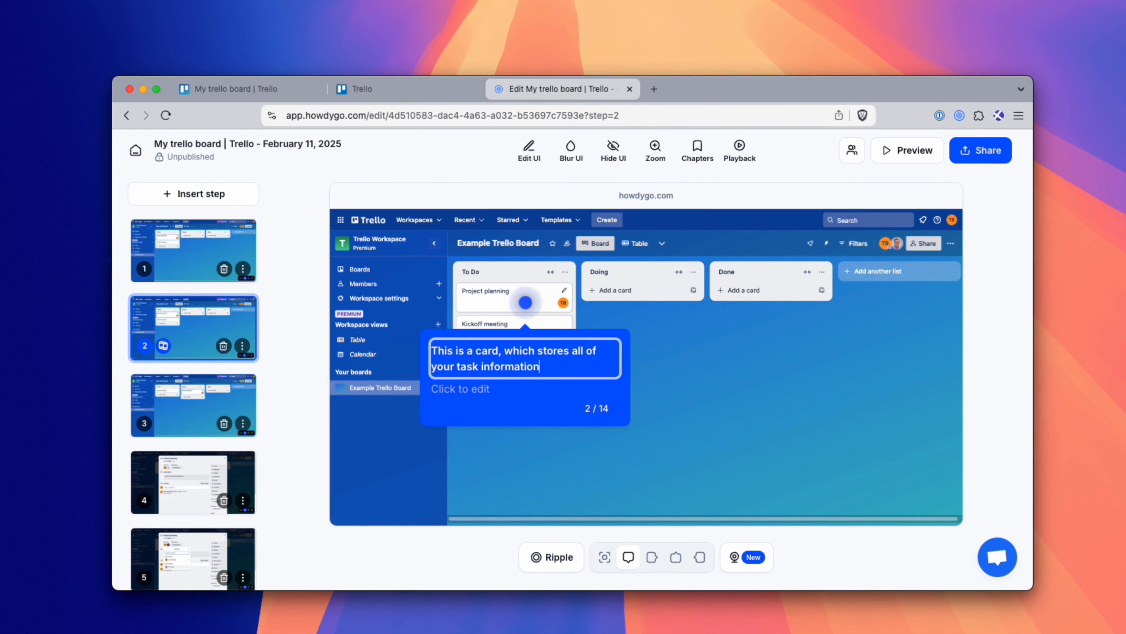
# - Begin step 2's callout body with "These cards are interactive and can be dragged between lists. Let's"
pyautogui.click(539, 394)
pyautogui.write('T')
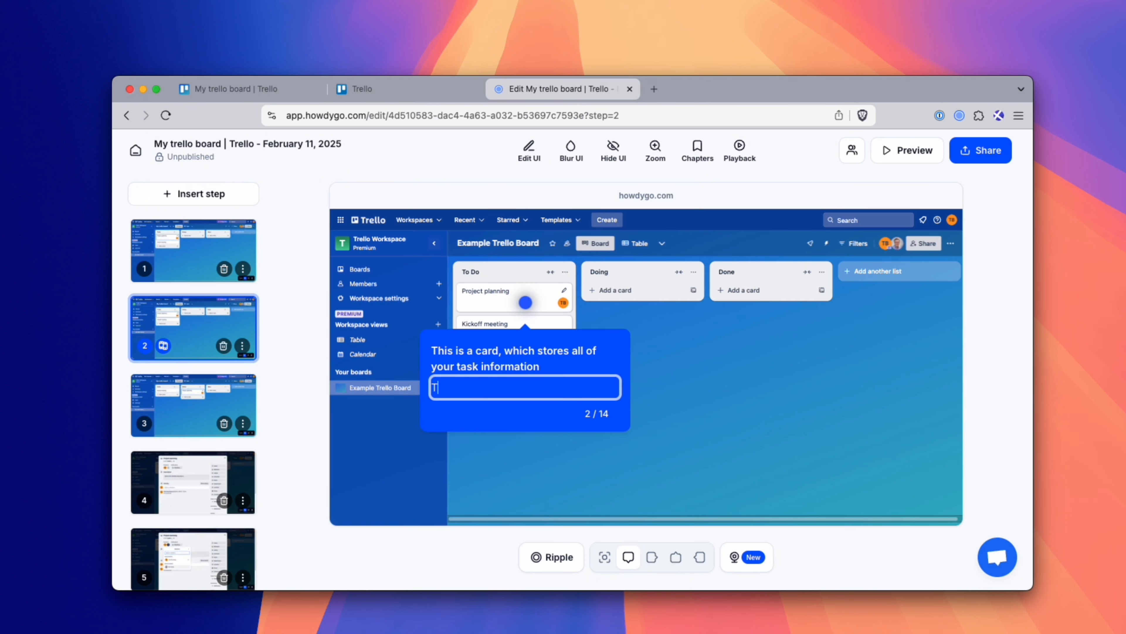
pyautogui.write('hese cards are ')
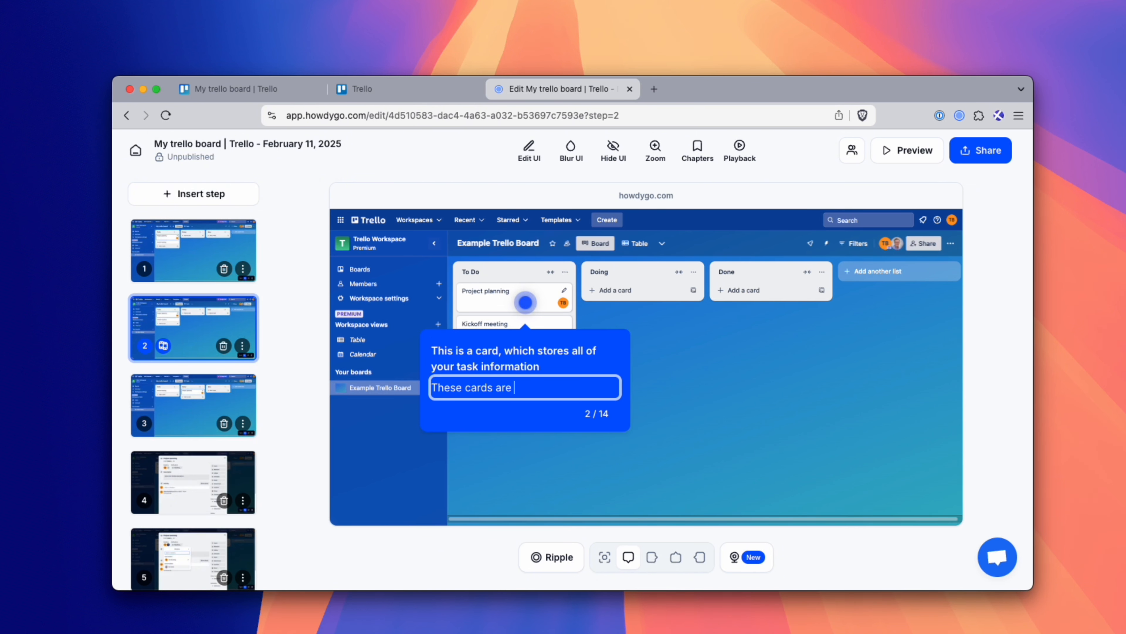
pyautogui.write('interactive ca')
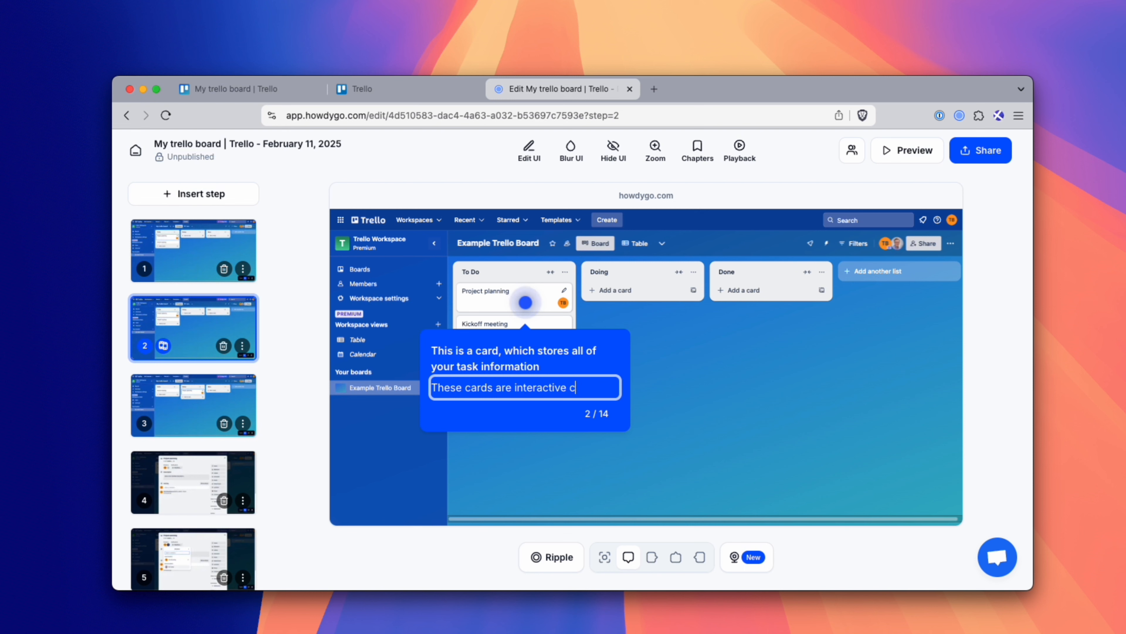
pyautogui.press('BackSpace')
pyautogui.write('and can be tr')
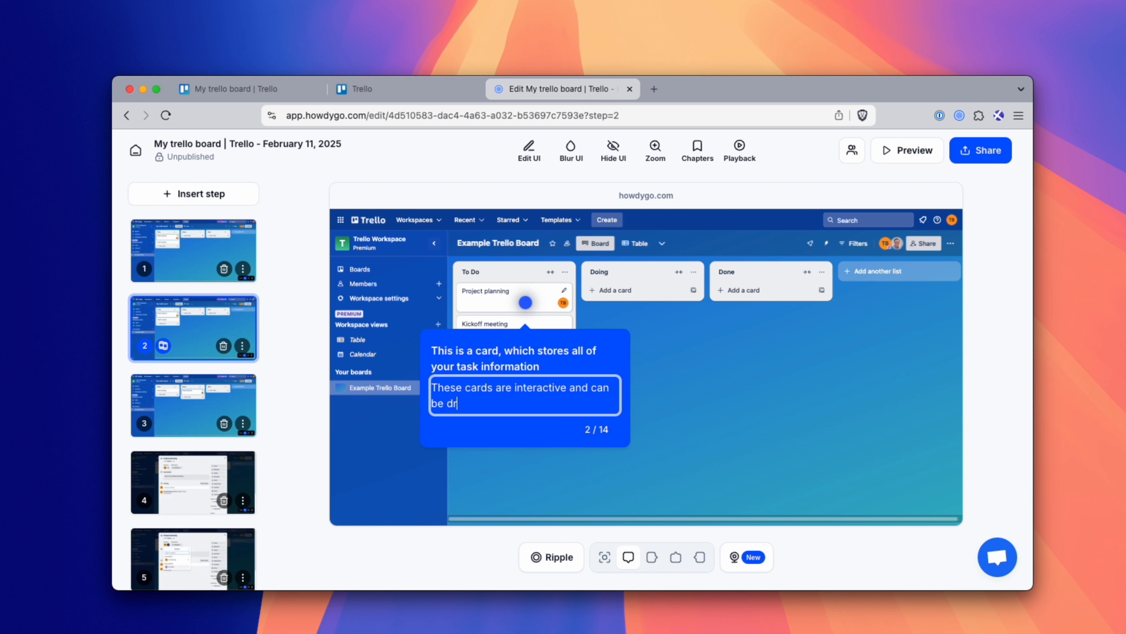
pyautogui.write("agged between lists. Let's")
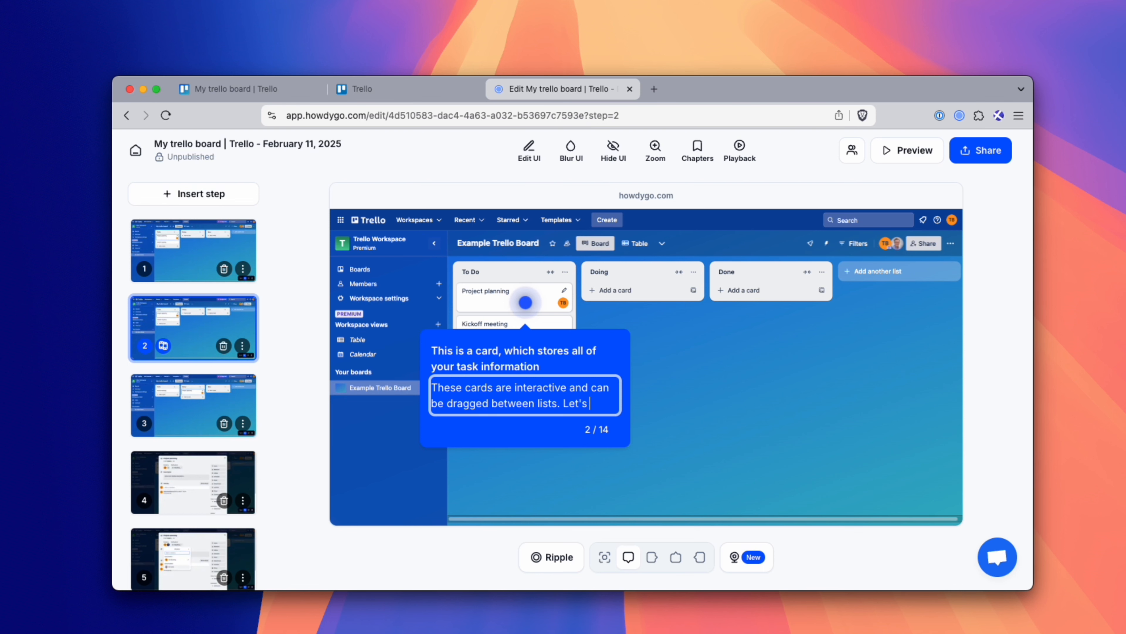
# - Complete the body's second sentence so it reads "Let's pick up Project planning and drag it to "Doing"."
pyautogui.write('pick up P')
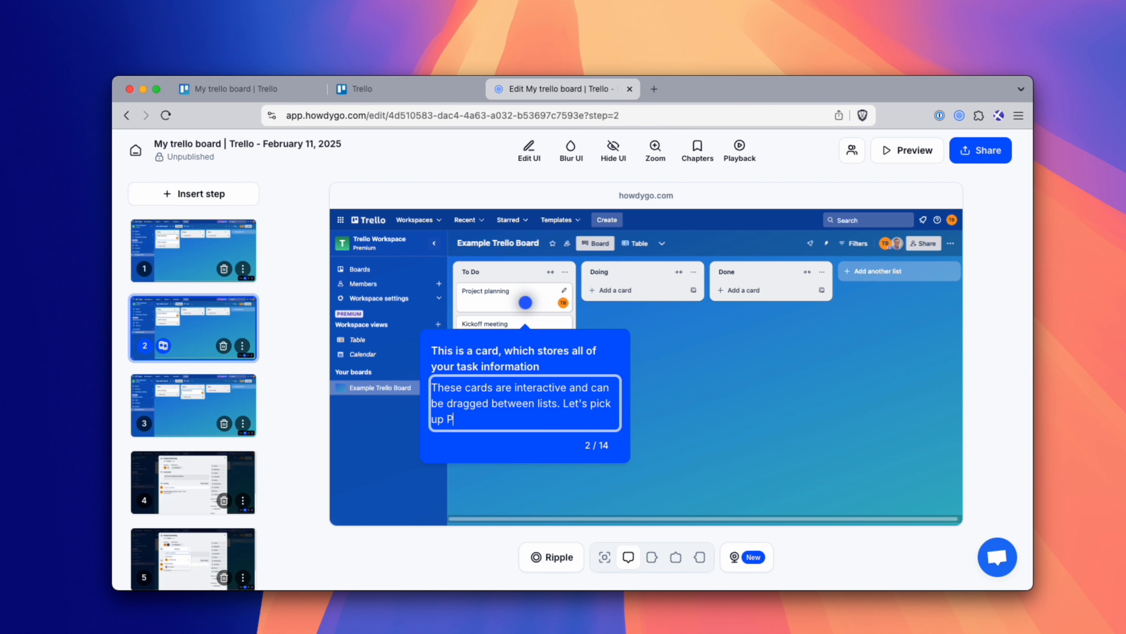
pyautogui.write('roject planning and drag it to')
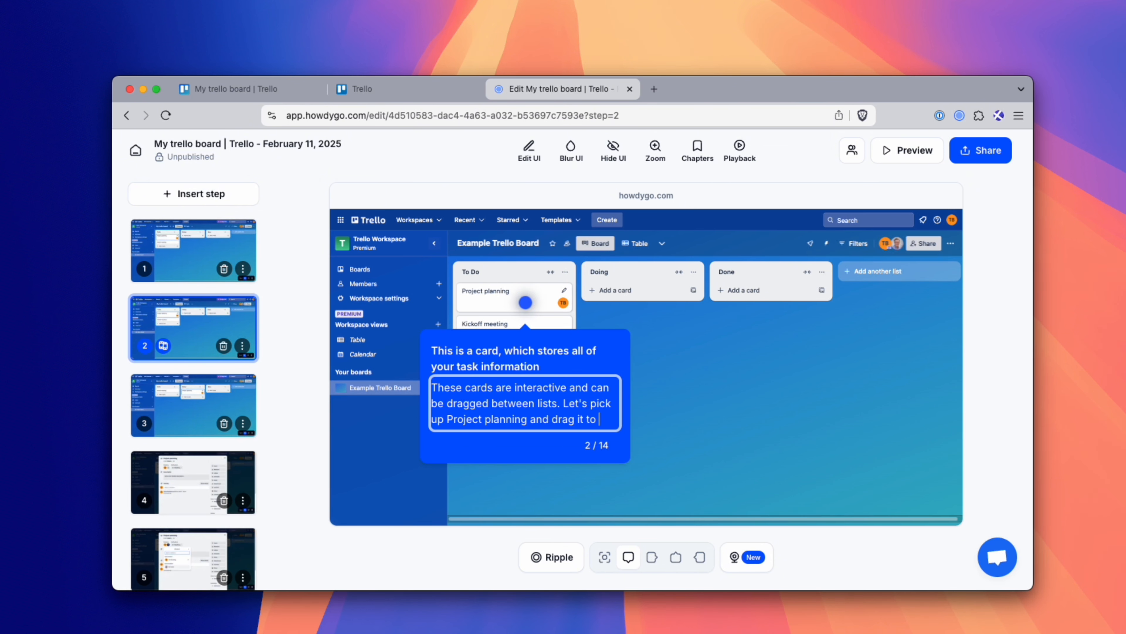
pyautogui.write('"Doing"')
pyautogui.press('Escape')
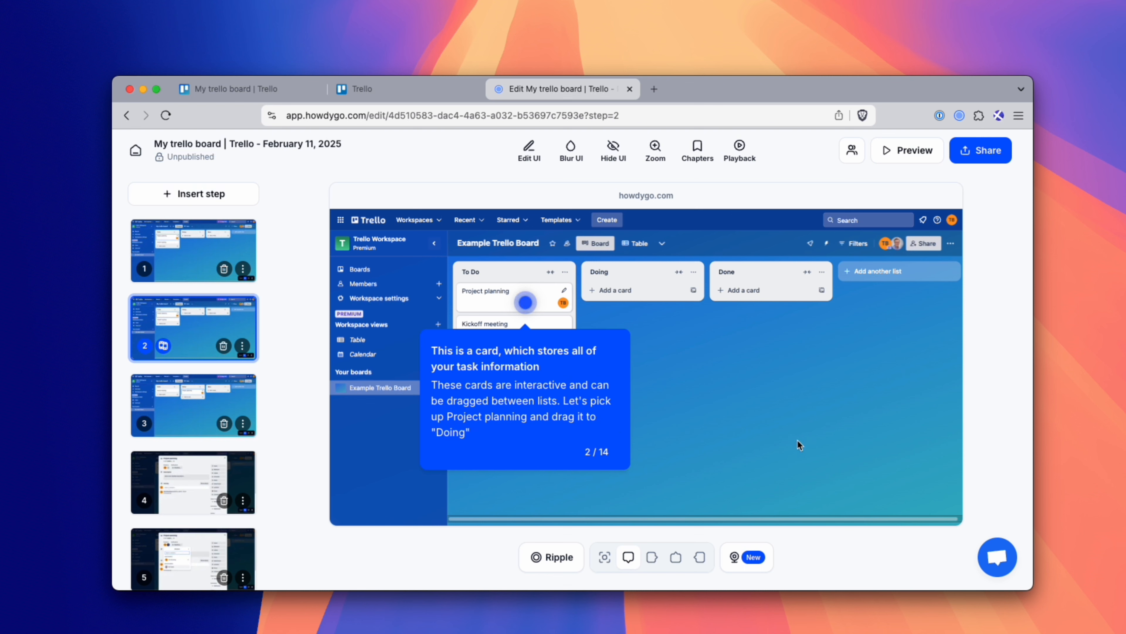
pyautogui.click(536, 430)
pyautogui.write('.')
pyautogui.press('Escape')
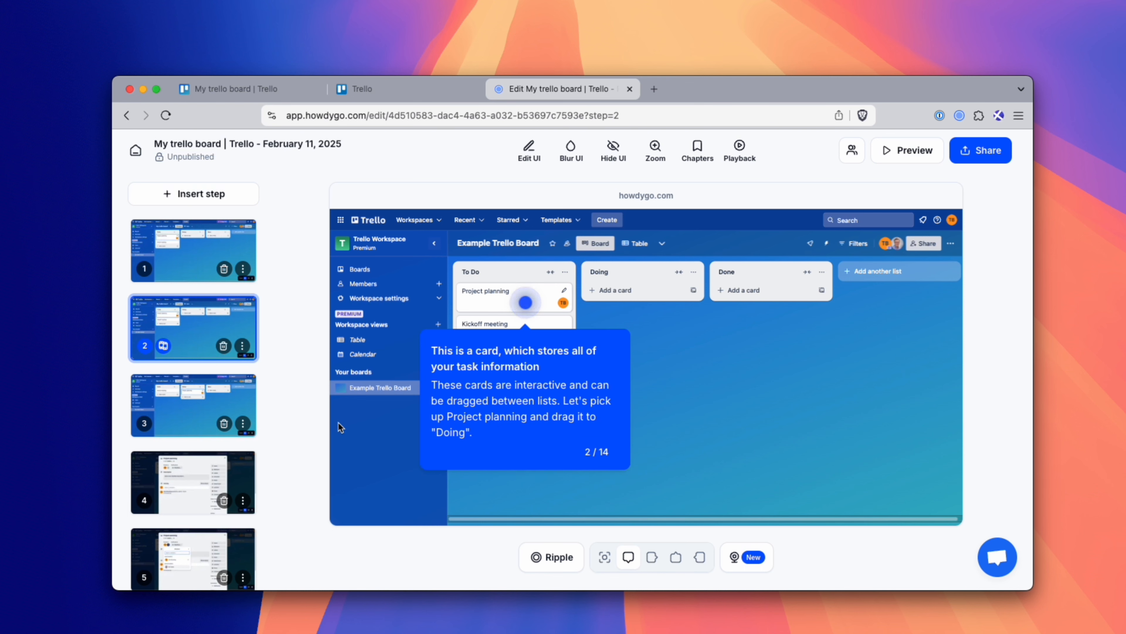
# - In step 3, reposition the ripple marker on the Project planning card in the Doing list and turn on auto-progress
pyautogui.click(240, 402)
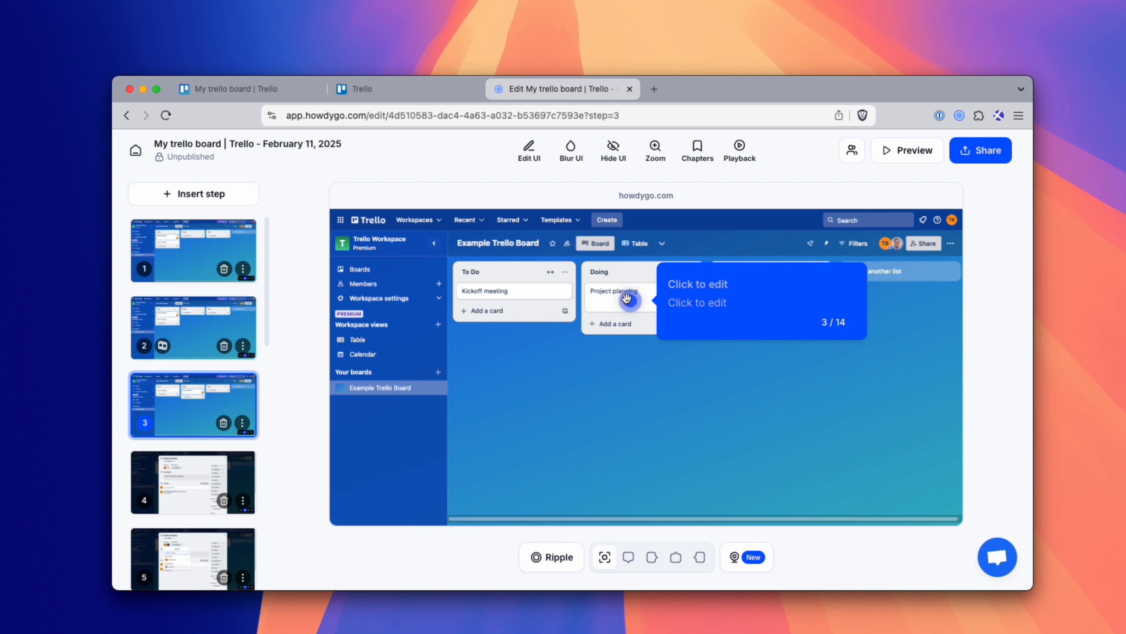
pyautogui.moveTo(627, 297); pyautogui.dragTo(642, 303)
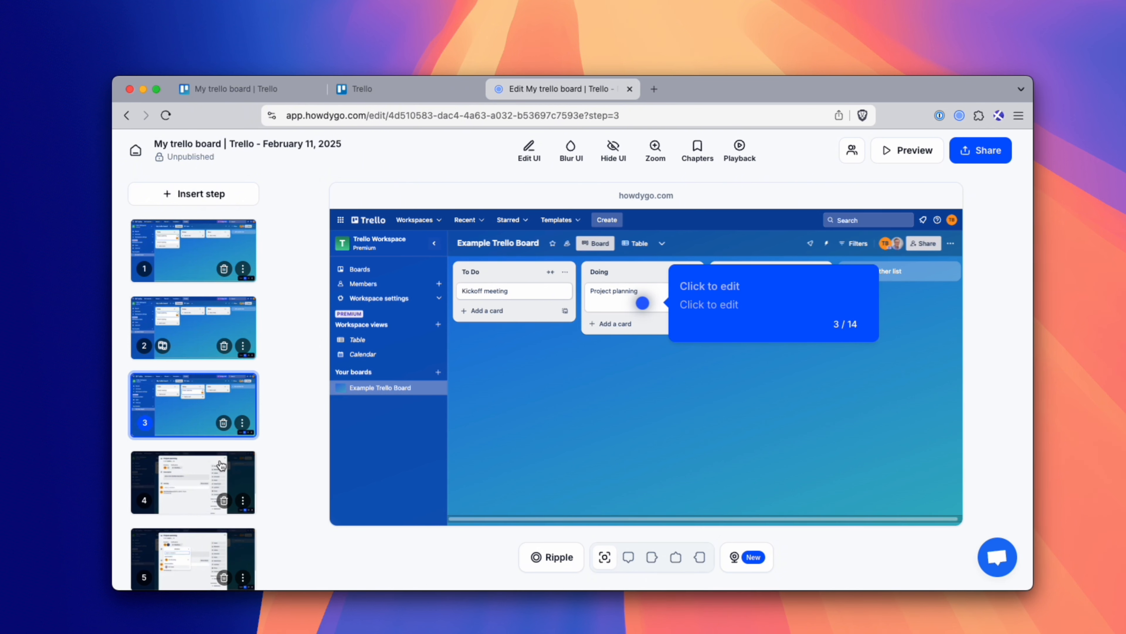
pyautogui.click(739, 150)
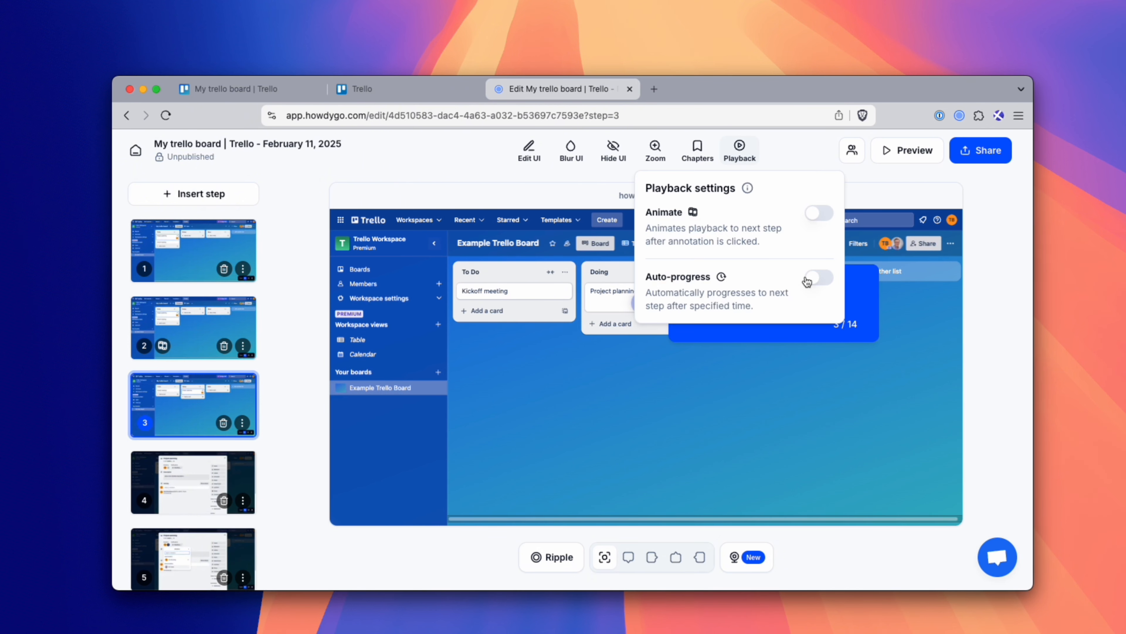
pyautogui.click(819, 277)
pyautogui.click(859, 181)
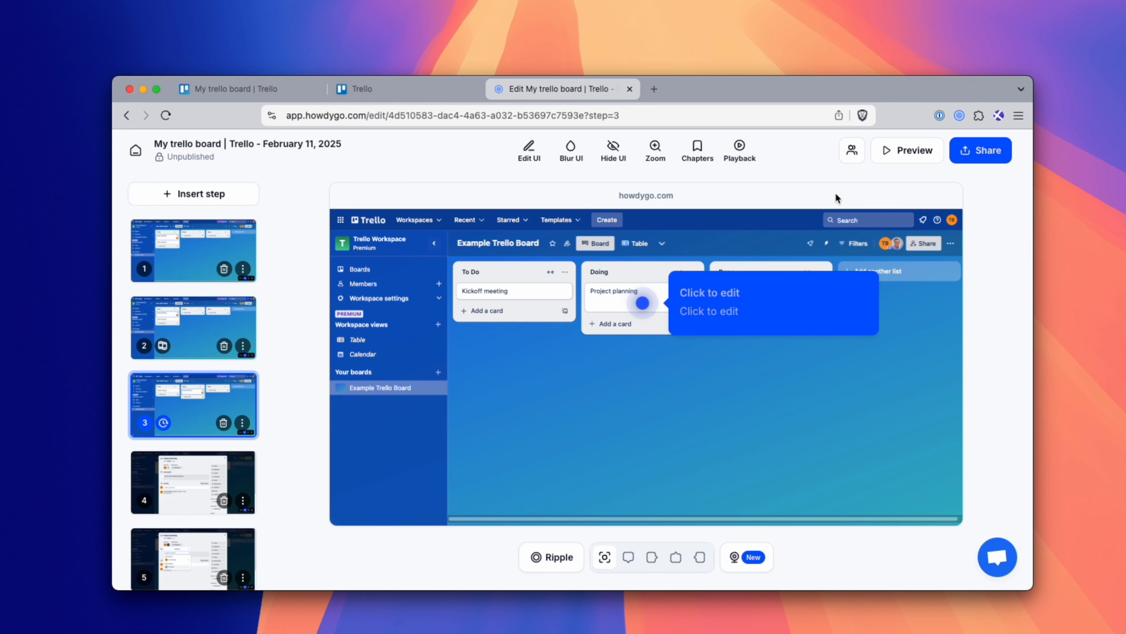
# - Preview the demo from step 1 to check the callouts, card-move animation and auto-progress
pyautogui.click(200, 258)
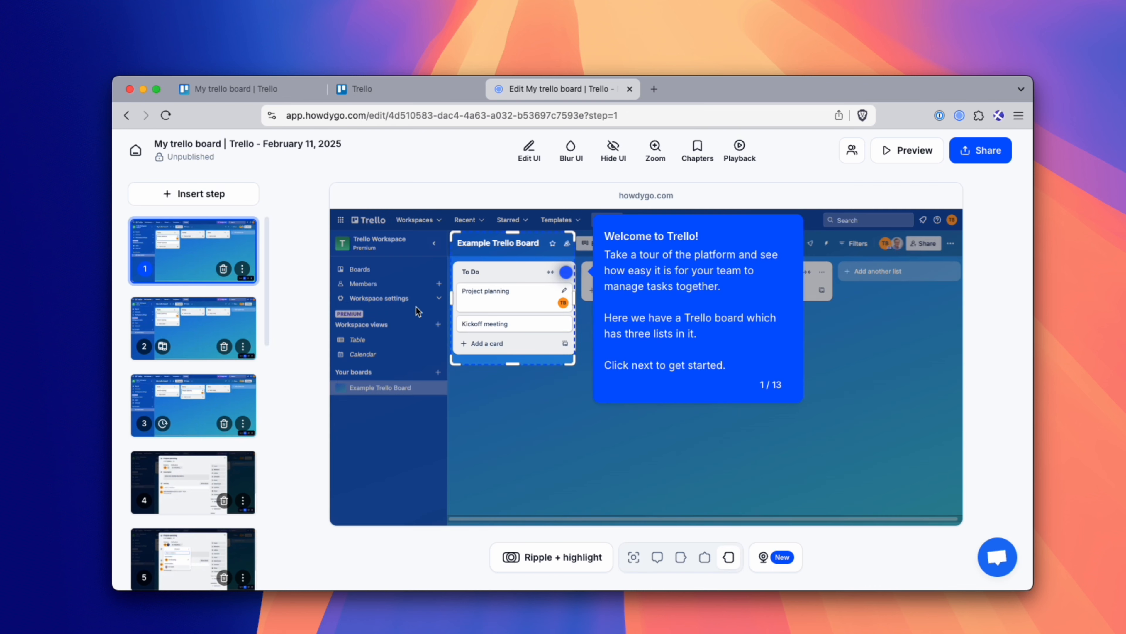
pyautogui.click(907, 150)
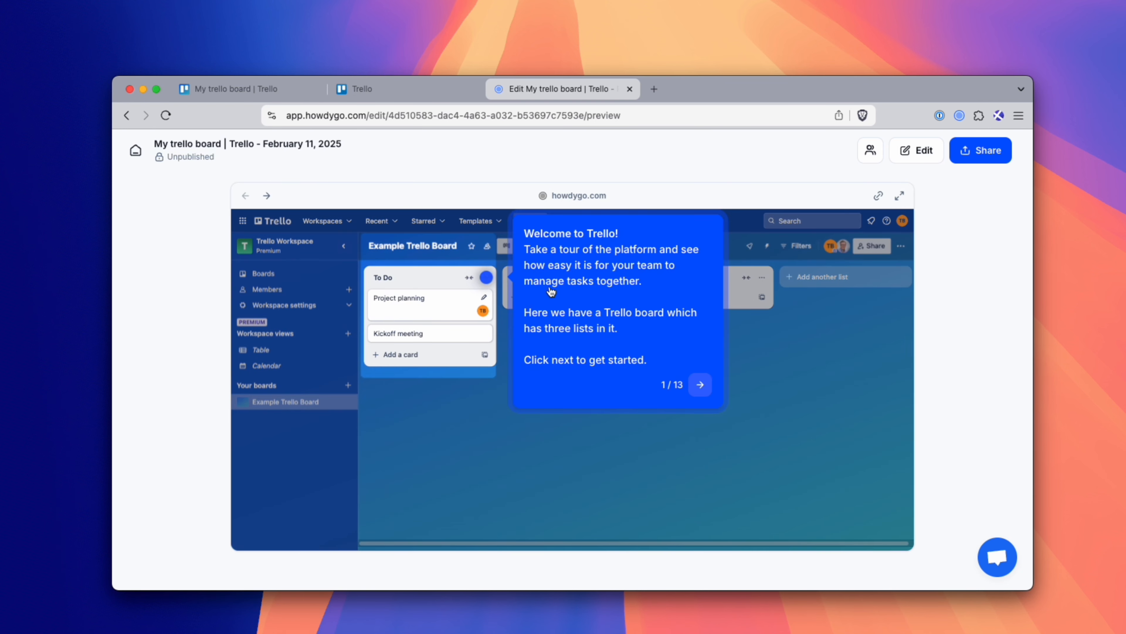
pyautogui.click(601, 330)
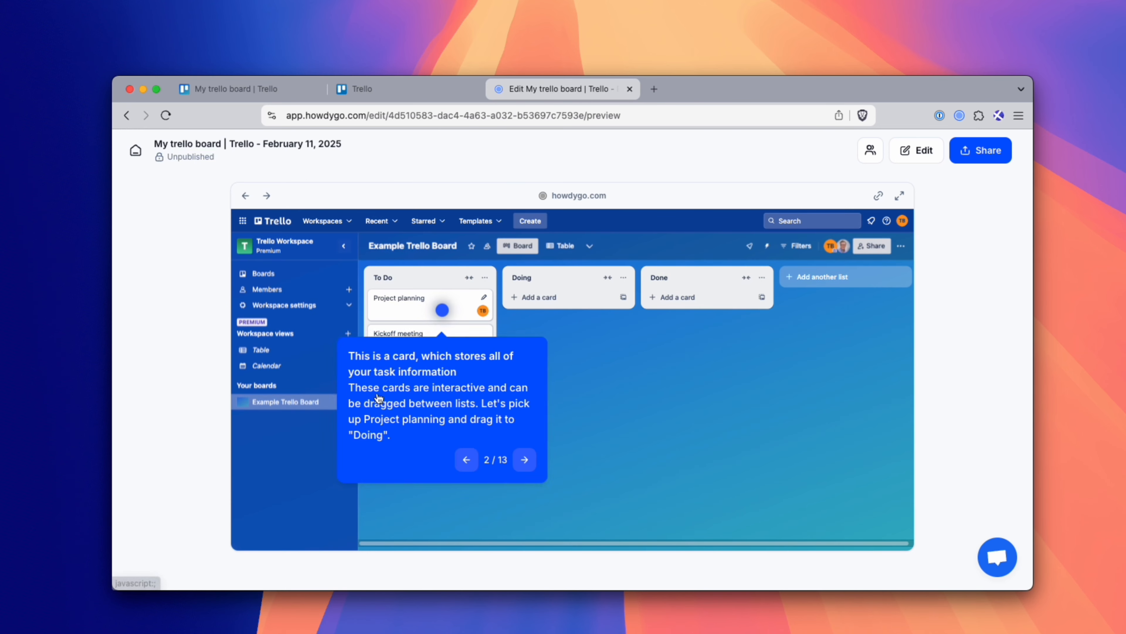
pyautogui.click(516, 425)
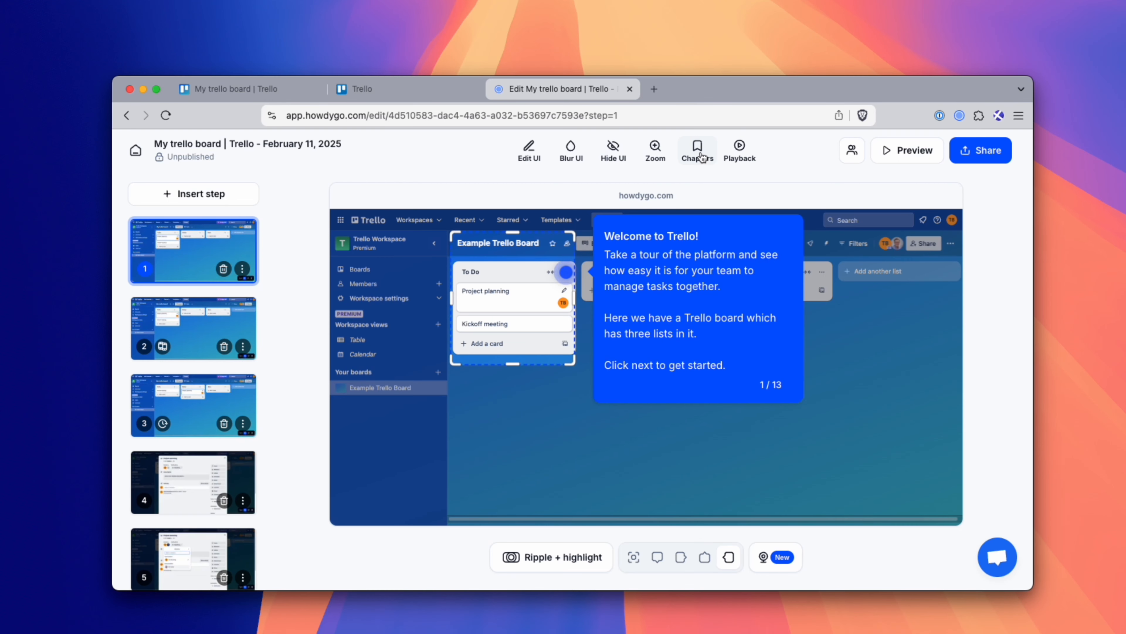
# - Add a chapter marker titled "Welcome to Trello!" at step 1
pyautogui.click(699, 153)
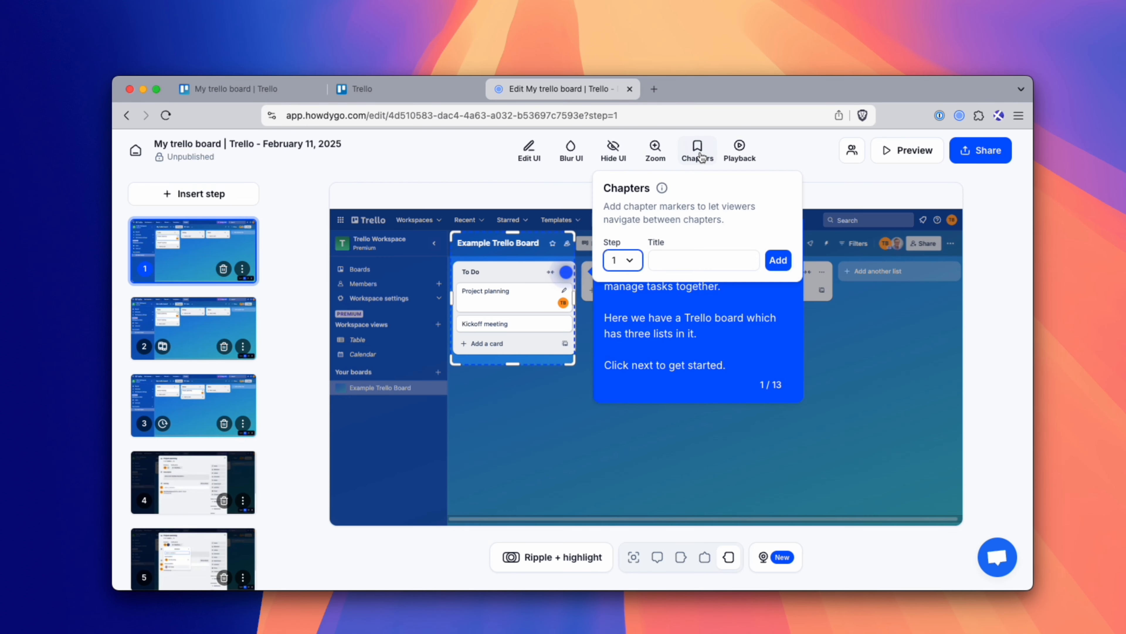
pyautogui.click(688, 264)
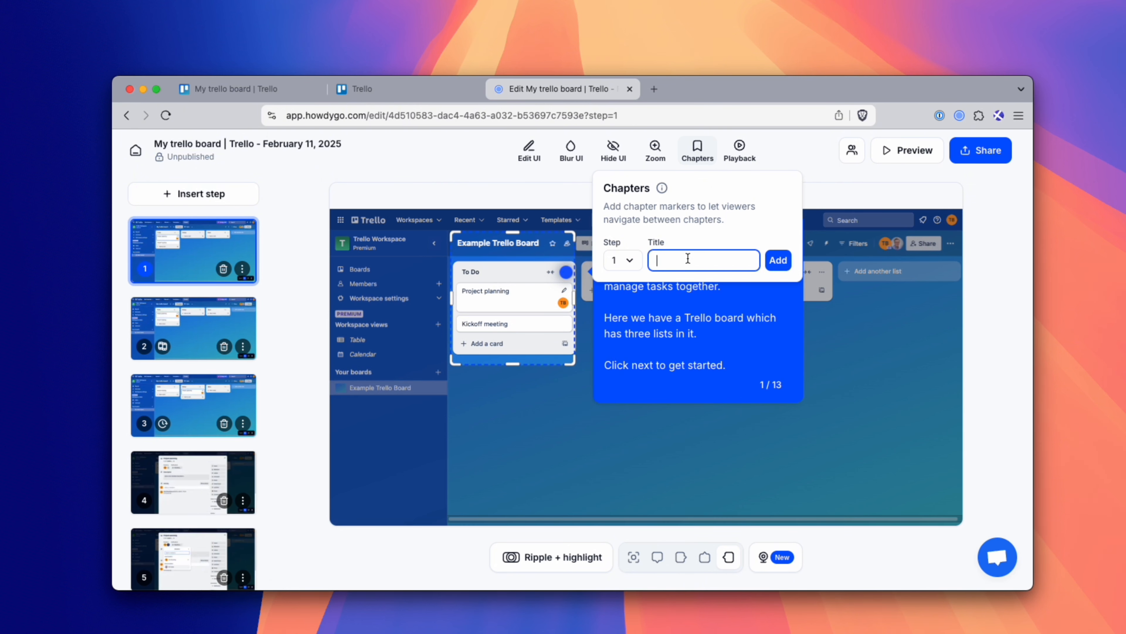
pyautogui.write('Welcome to')
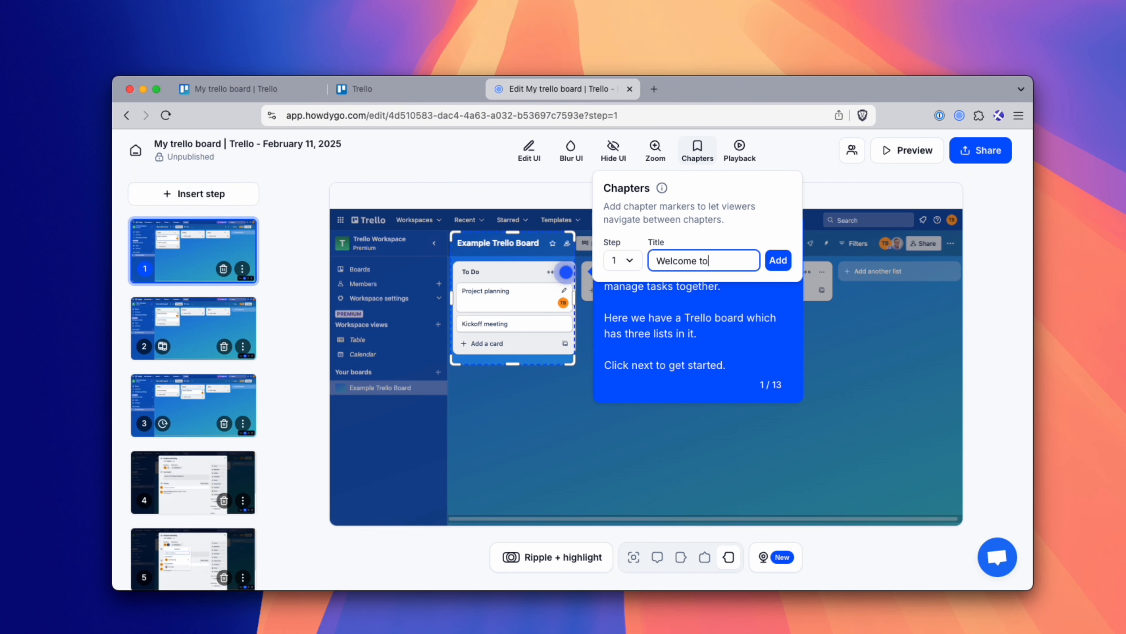
pyautogui.write(' Trello!')
pyautogui.press('Return')
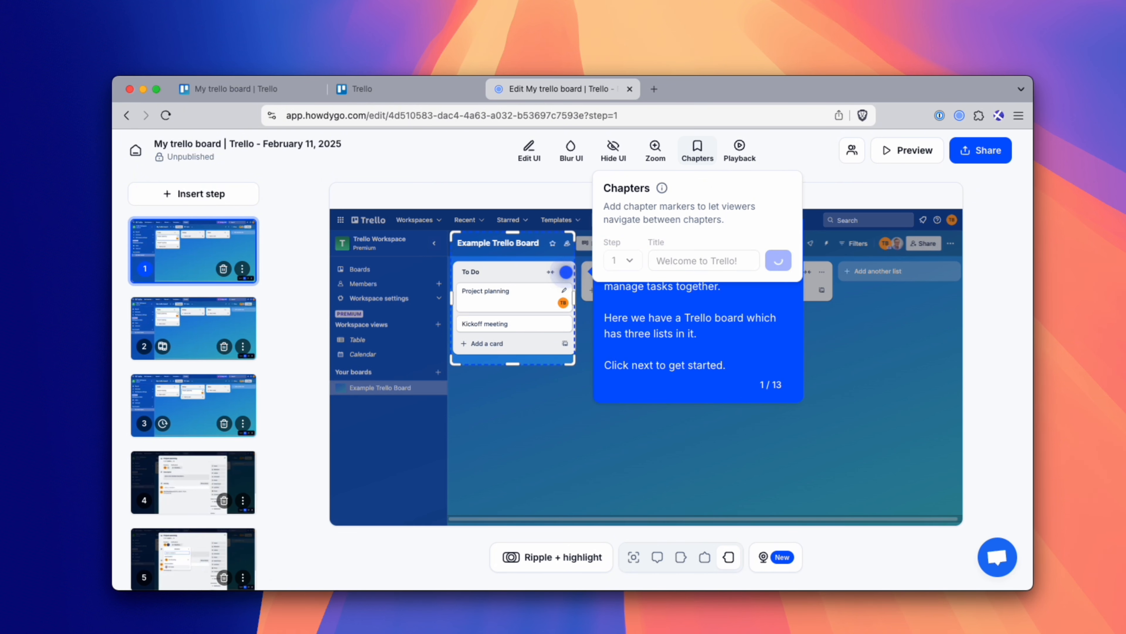
# - Open step 4 and examine the demo's chapter list as viewers see it
pyautogui.scroll(-1, 173, 462)
pyautogui.click(189, 466)
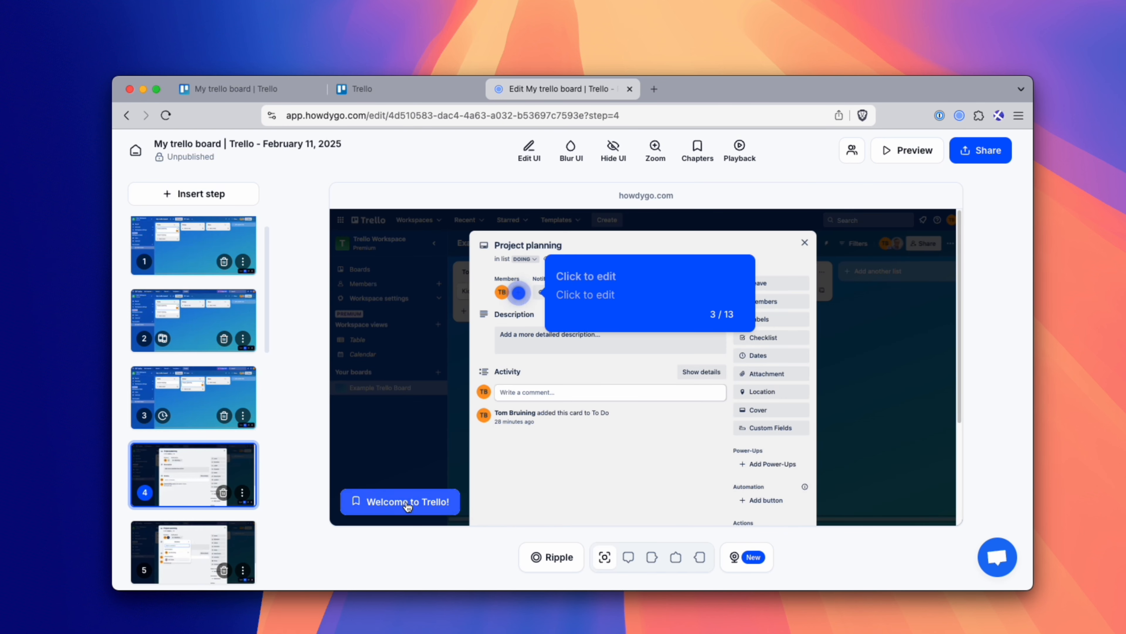
pyautogui.click(398, 501)
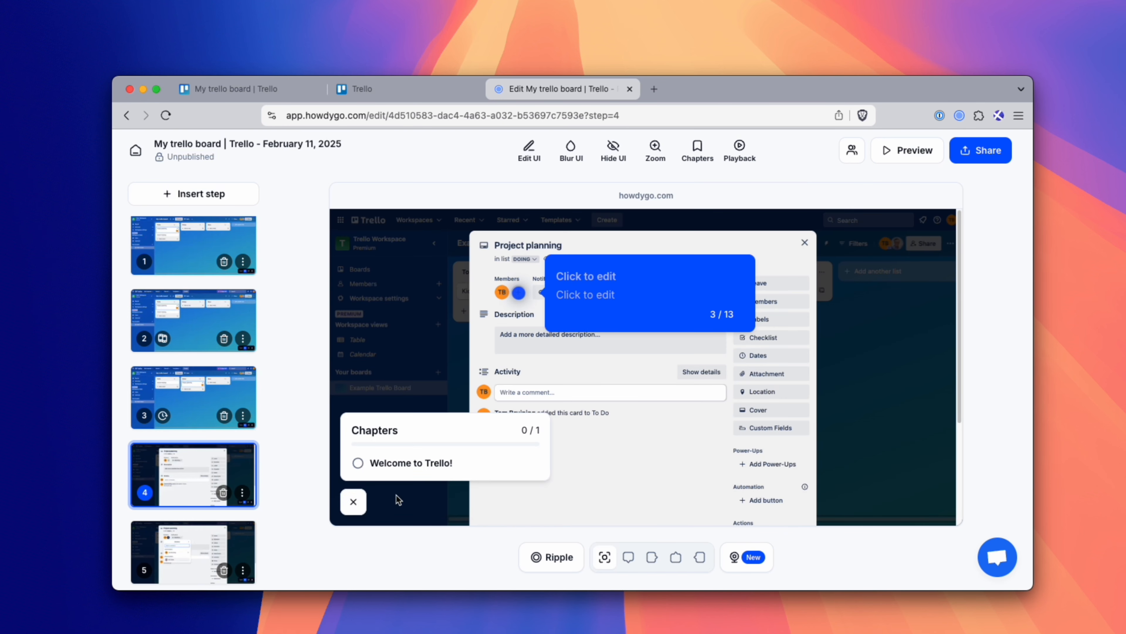
pyautogui.click(355, 503)
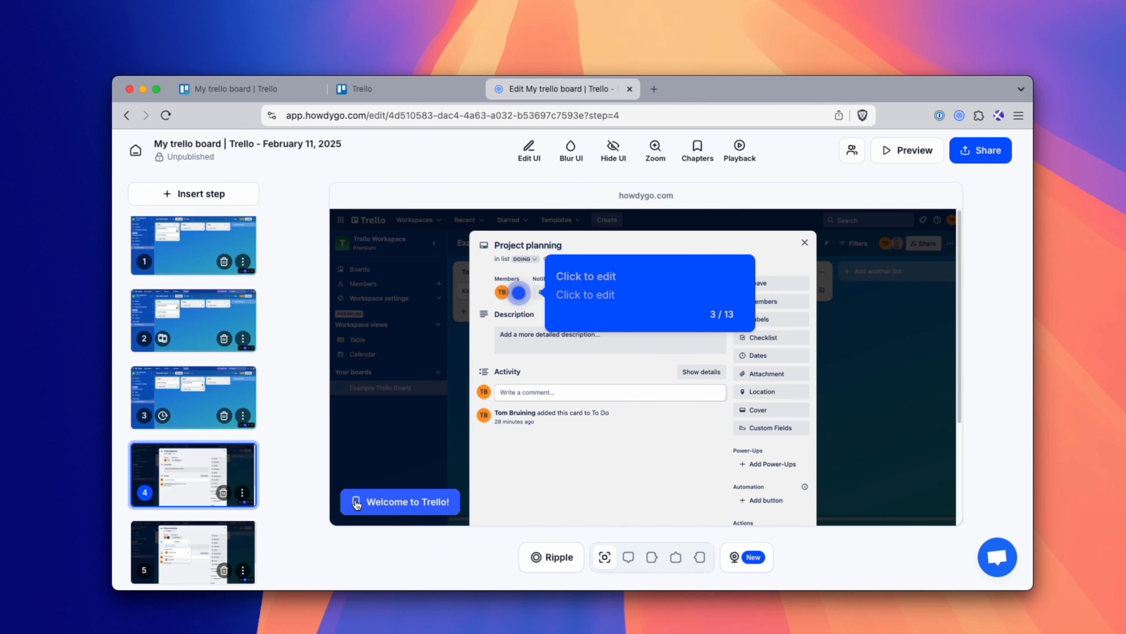
pyautogui.scroll(-4, 670, 469)
pyautogui.scroll(4, 670, 470)
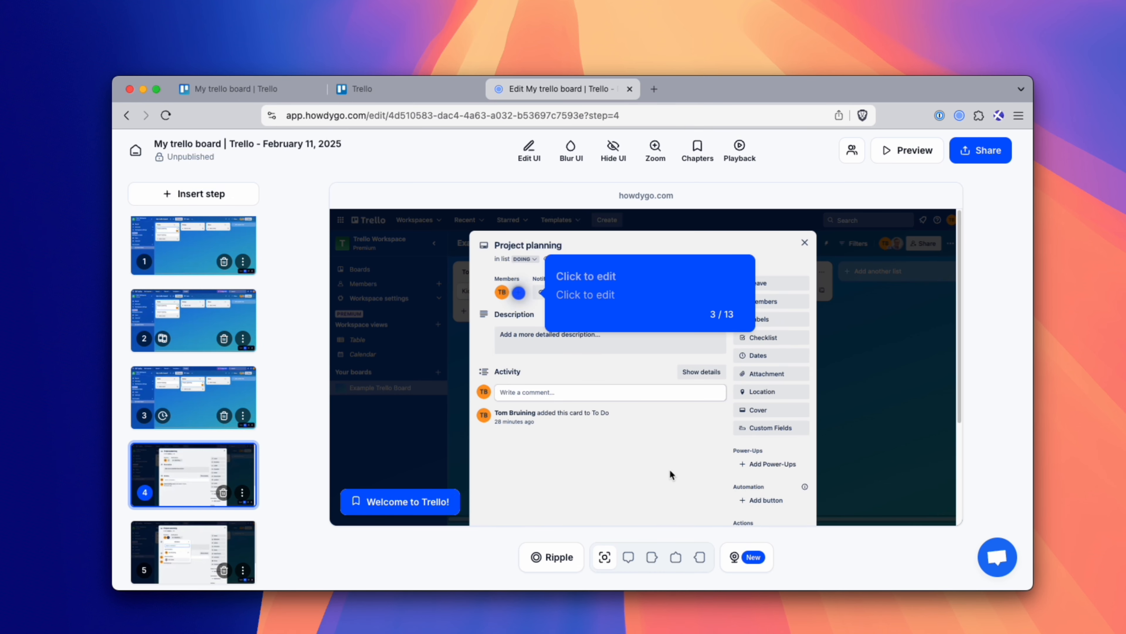
# - Add a chapter marker titled "Share with your team" at step 4
pyautogui.scroll(-3, 195, 482)
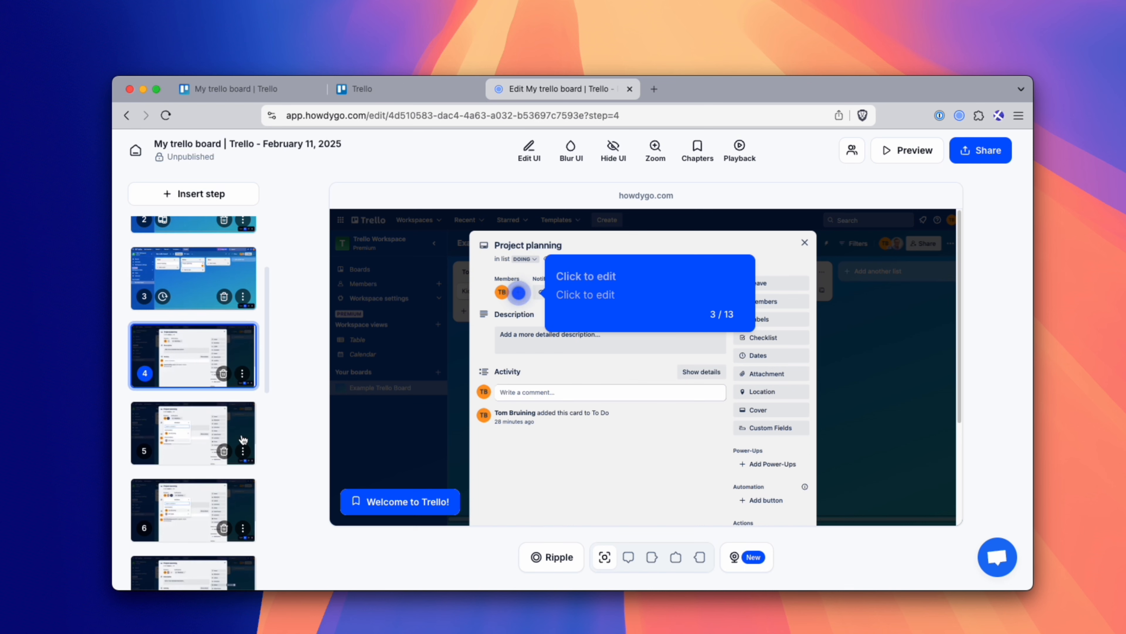
pyautogui.click(243, 375)
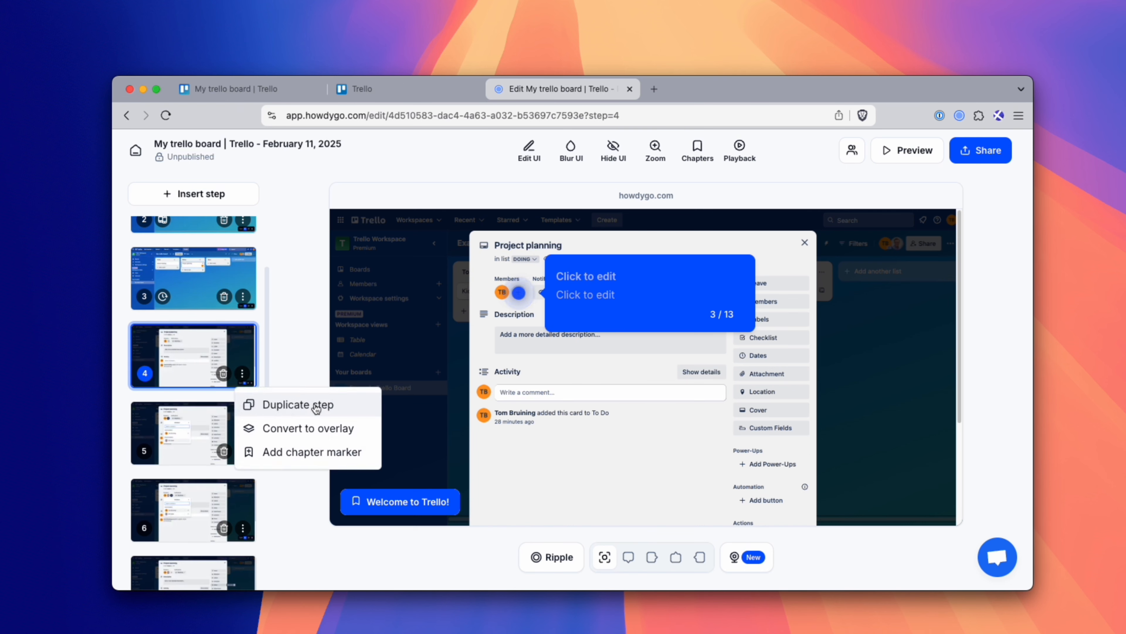
pyautogui.click(324, 457)
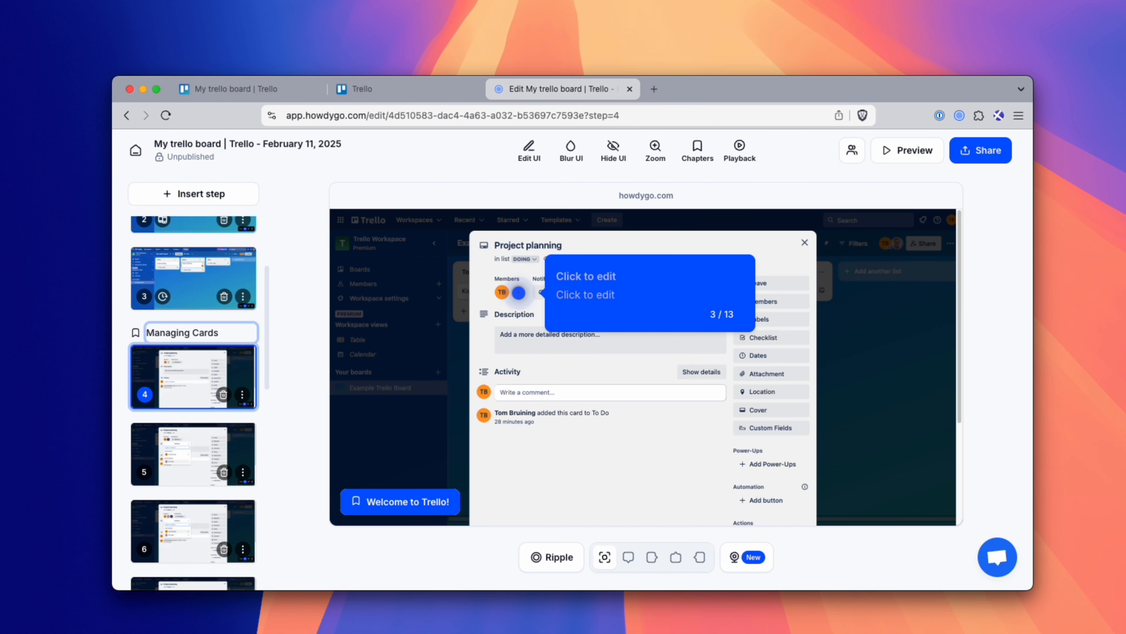
pyautogui.write('Managing')
pyautogui.press('super+a')
pyautogui.write('Shar')
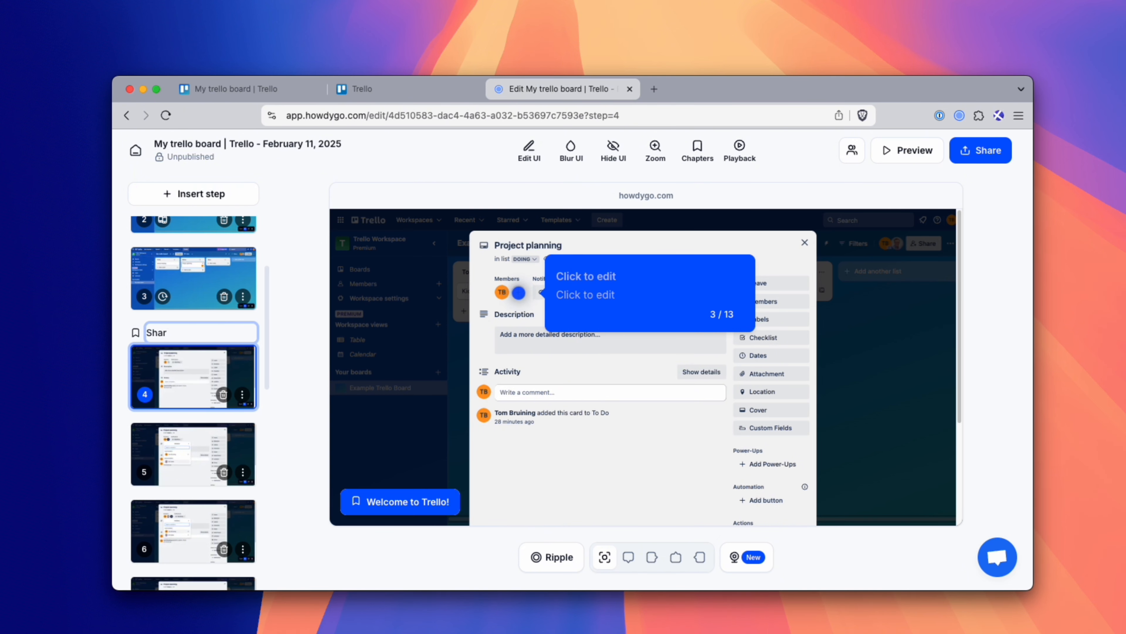
pyautogui.write('inwith yourteam')
pyautogui.press('Return')
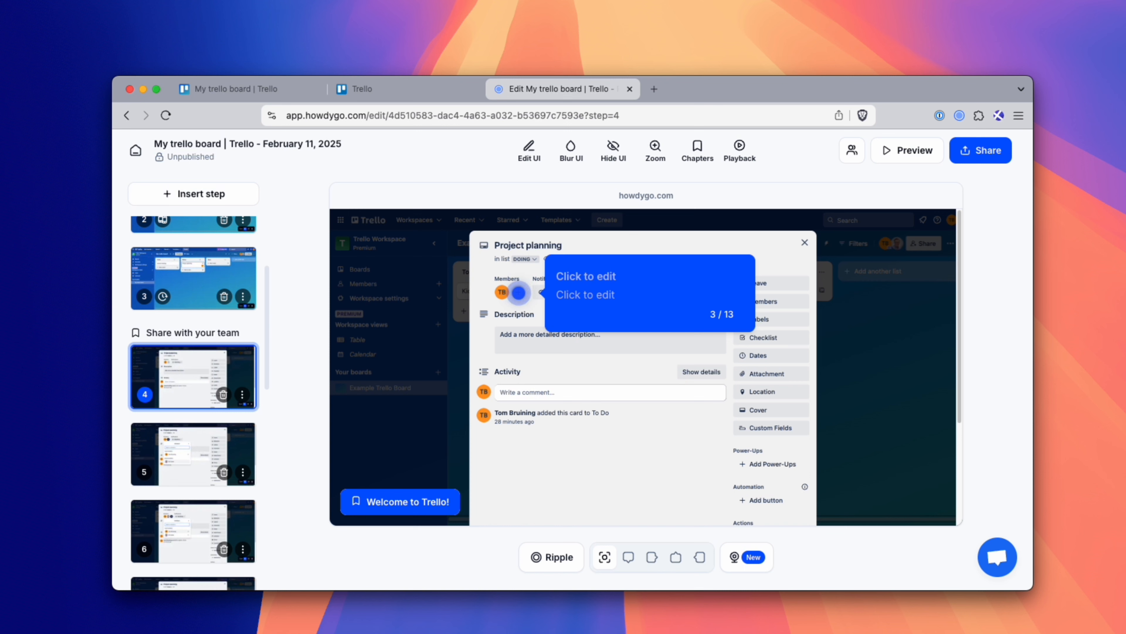
# - Look through the member-adding steps and add a chapter marker titled "Adding due dates" at step 7
pyautogui.click(193, 443)
pyautogui.click(179, 538)
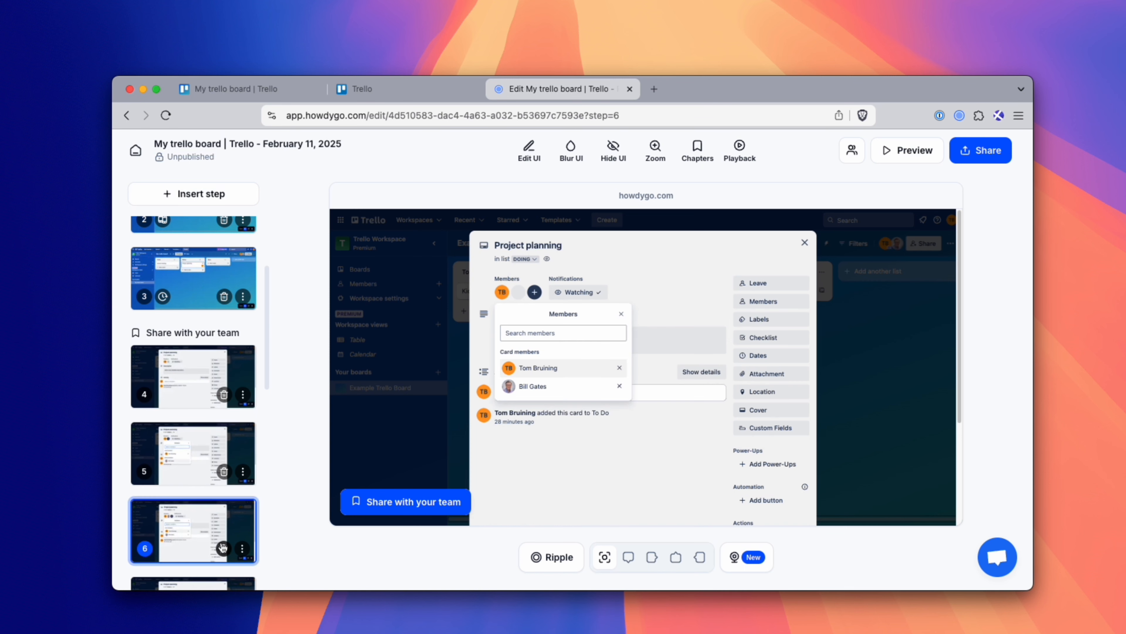
pyautogui.scroll(-5, 187, 444)
pyautogui.click(187, 393)
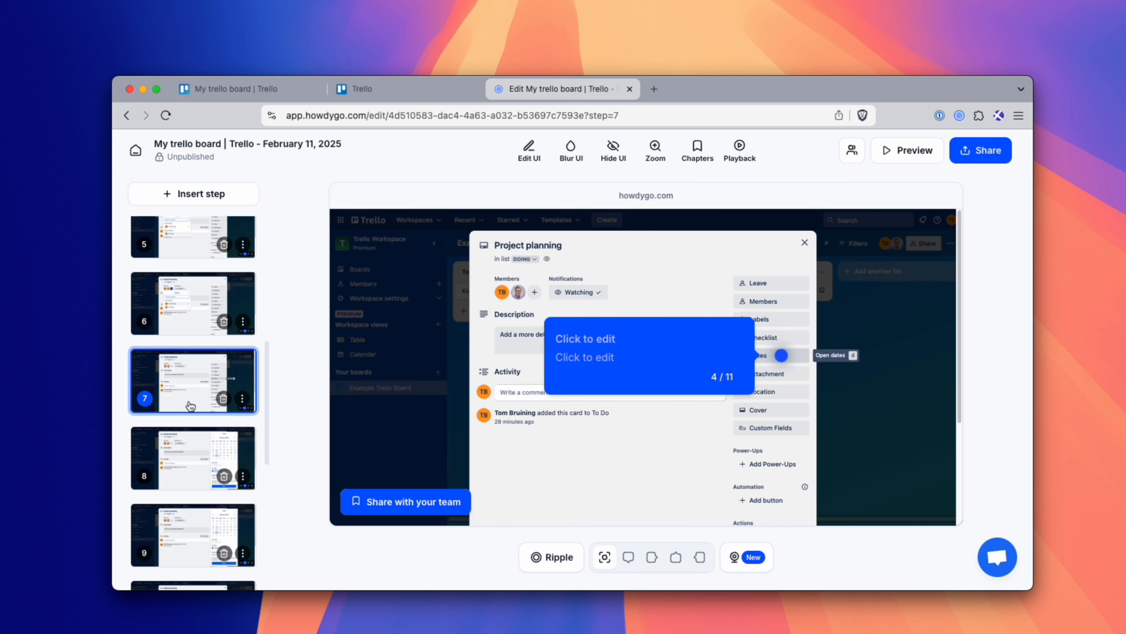
pyautogui.click(242, 399)
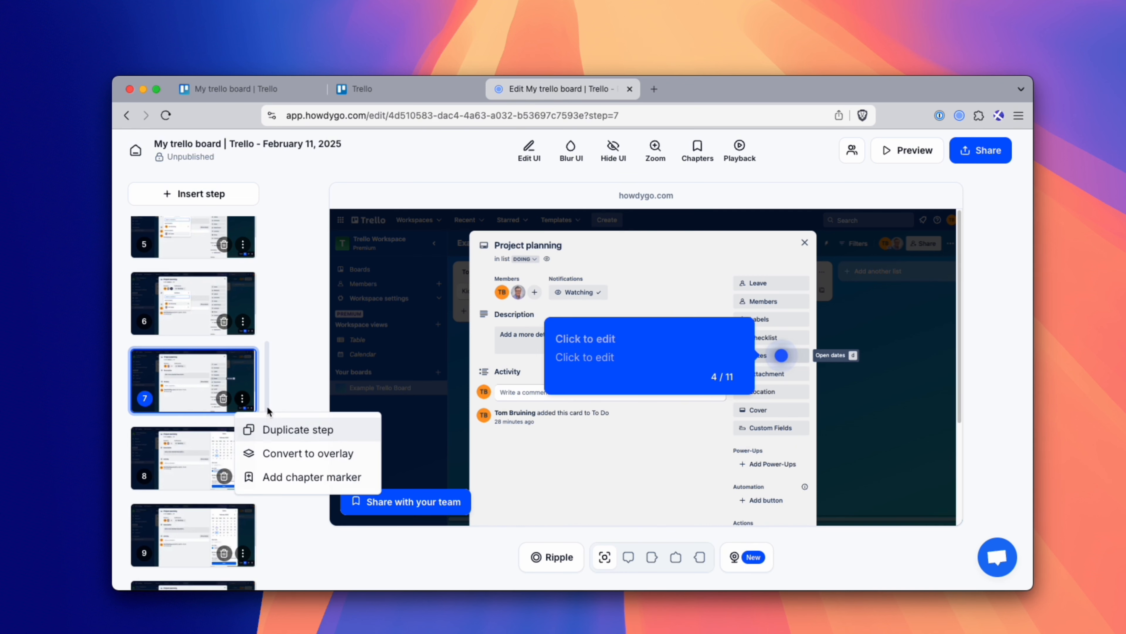
pyautogui.click(291, 478)
pyautogui.write('Add')
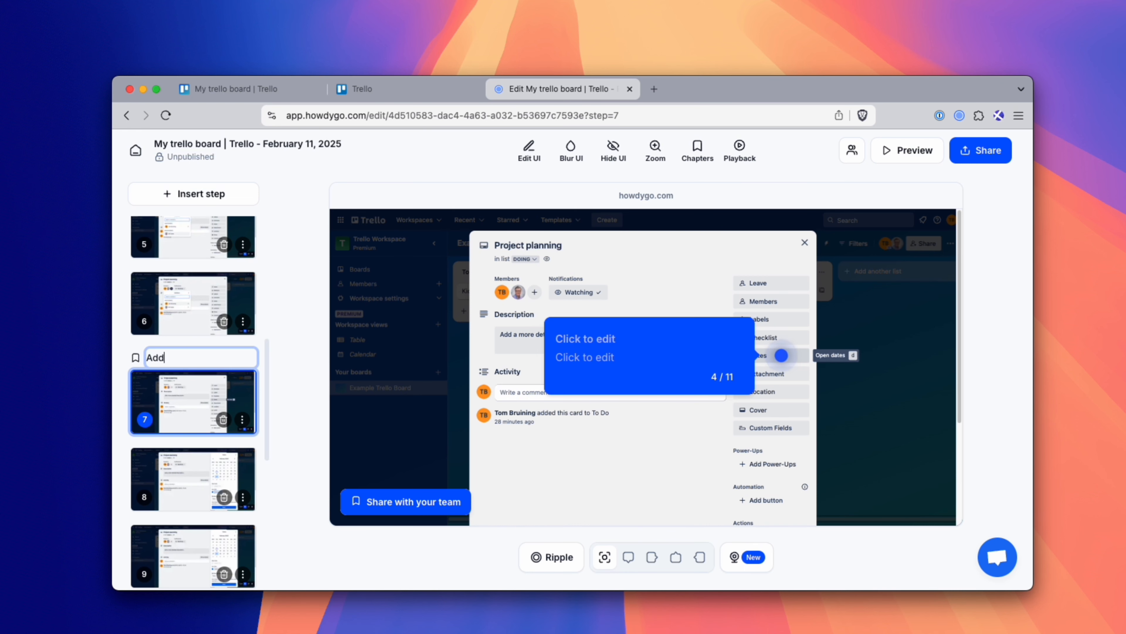
pyautogui.write('ing due dates')
pyautogui.press('Return')
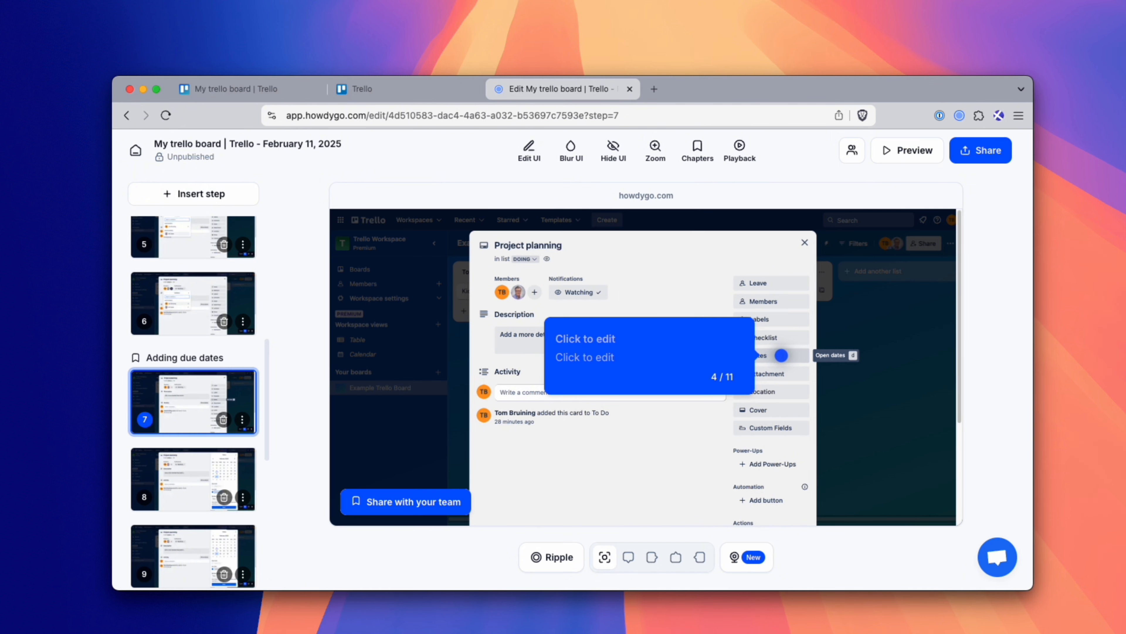
# - Add a chapter marker titled "Integrations & powerups" at step 11, the Power-Ups page
pyautogui.scroll(-3, 182, 384)
pyautogui.scroll(-3, 182, 386)
pyautogui.click(190, 351)
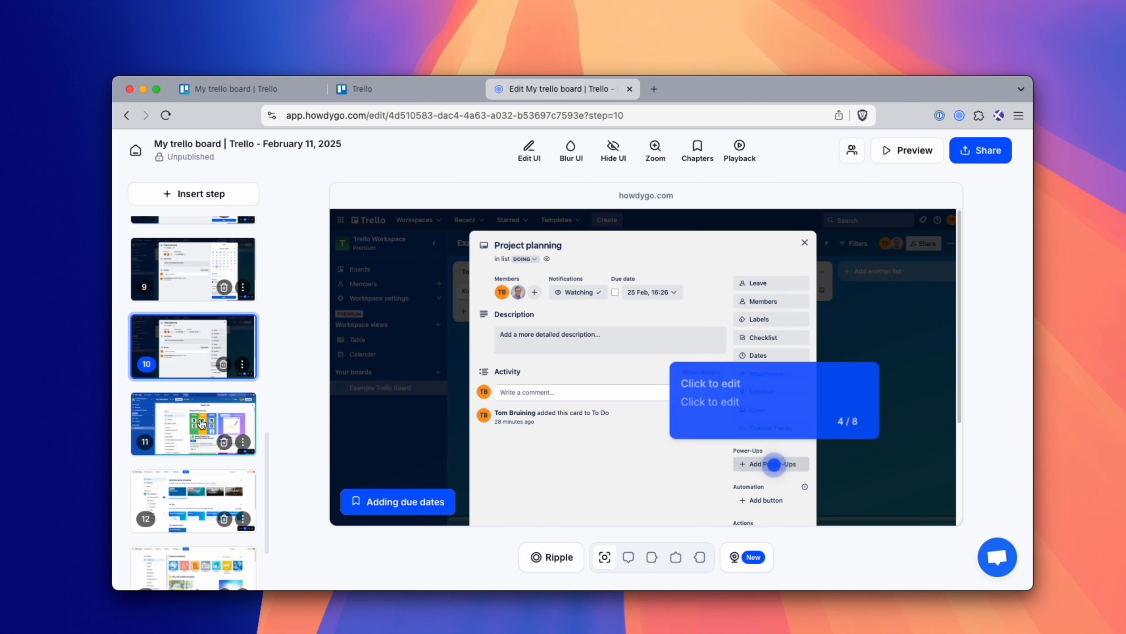
pyautogui.click(218, 417)
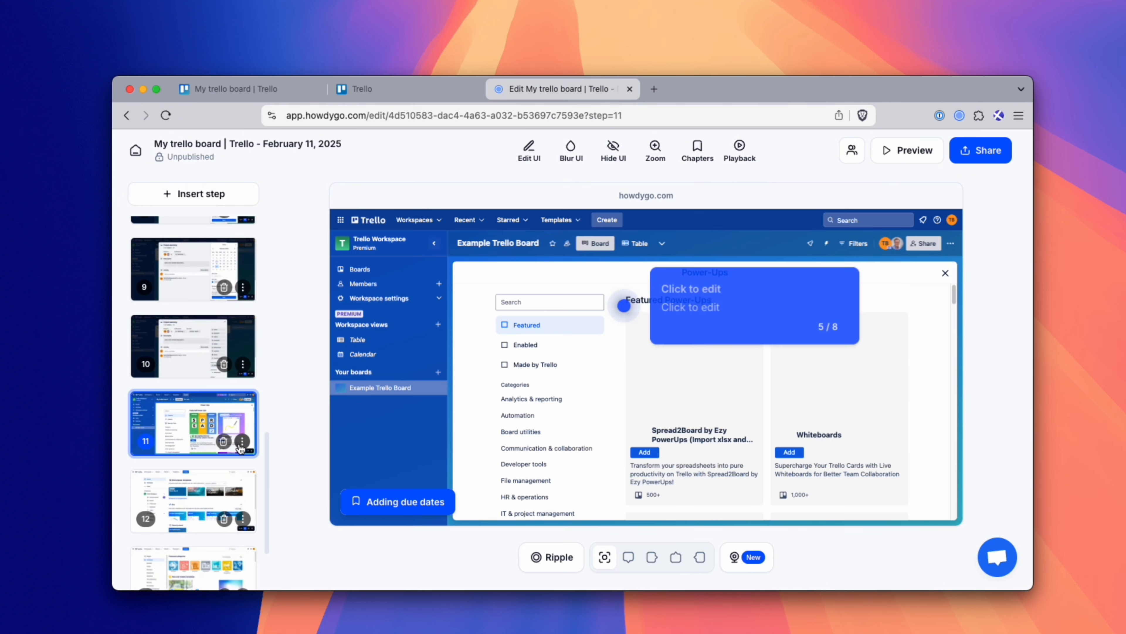
pyautogui.click(242, 441)
pyautogui.click(284, 520)
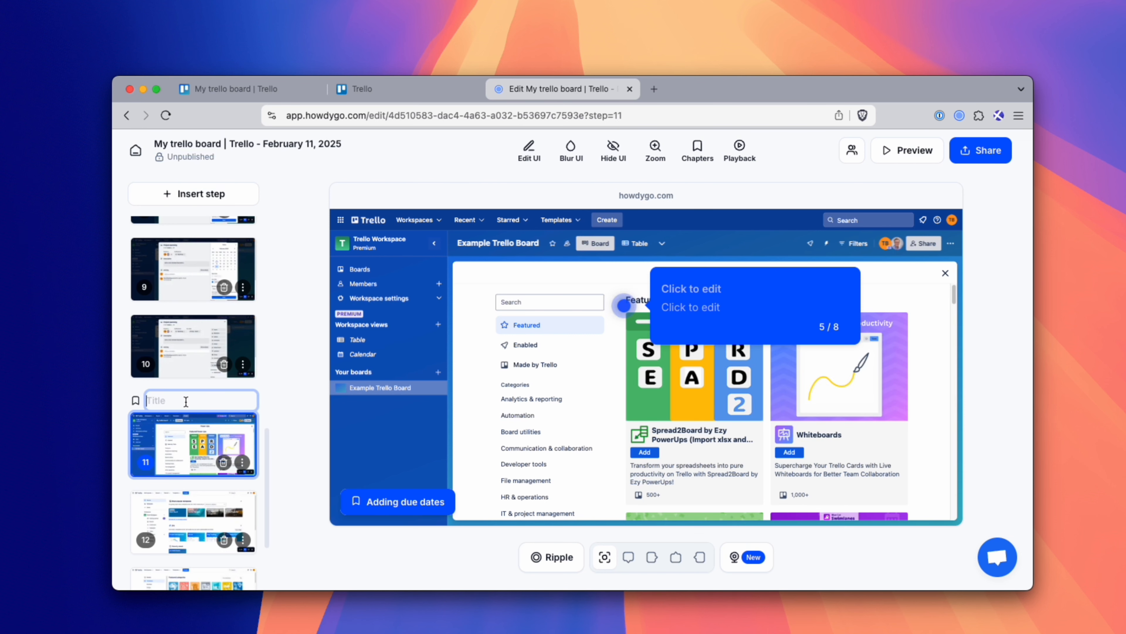
pyautogui.write('Integrations & powerups')
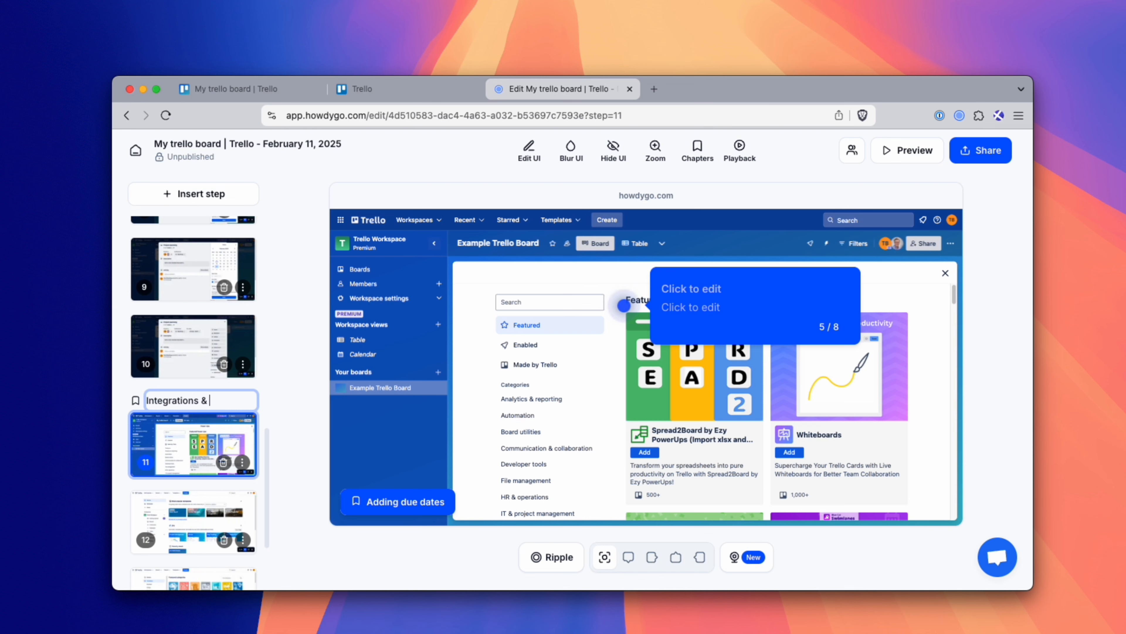
pyautogui.press('Return')
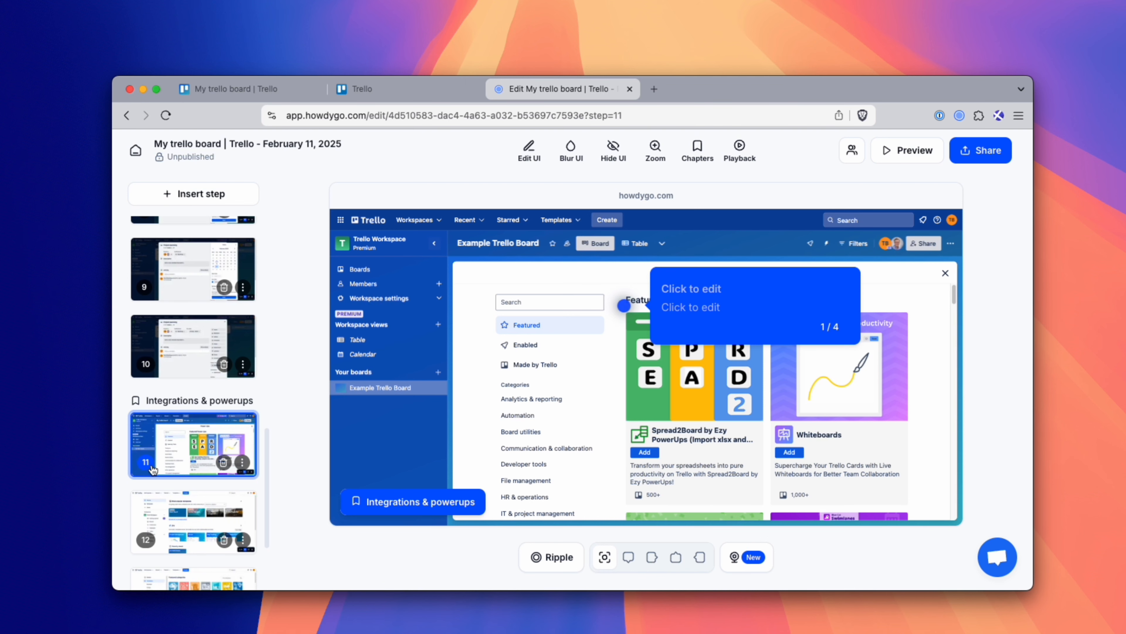
pyautogui.scroll(-3, 165, 410)
pyautogui.click(165, 411)
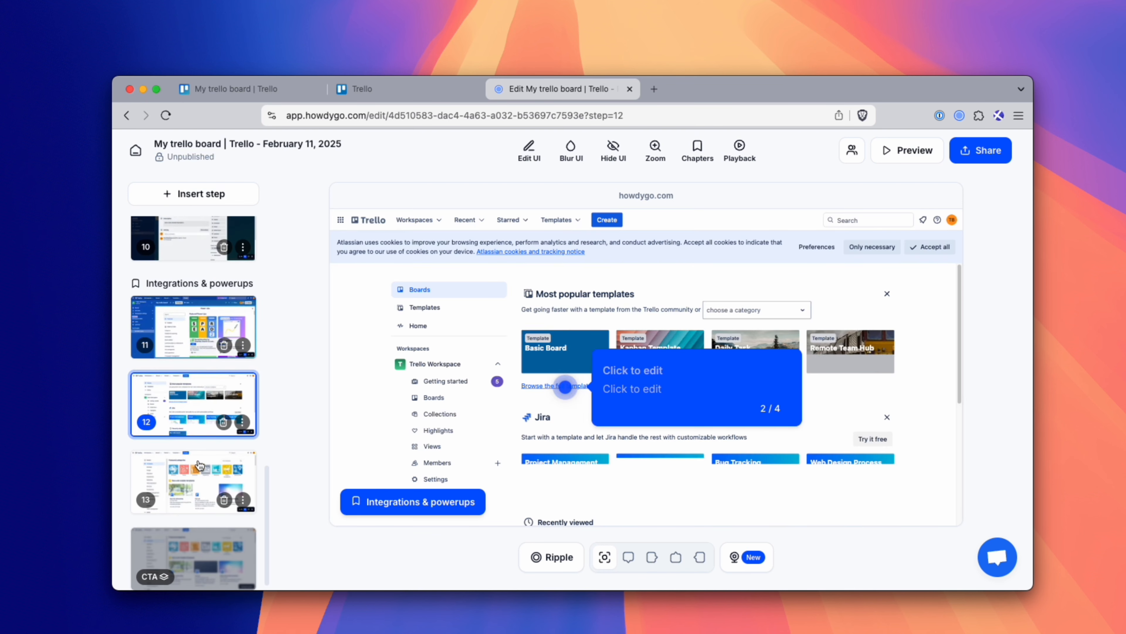
pyautogui.click(225, 461)
pyautogui.click(241, 500)
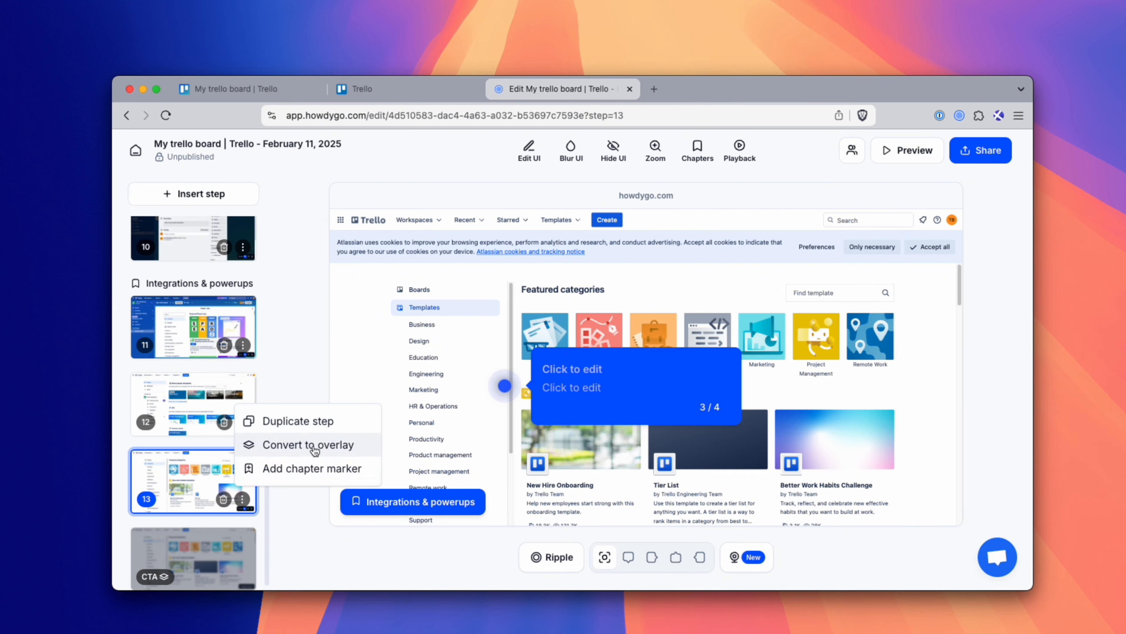
pyautogui.click(306, 442)
pyautogui.click(242, 499)
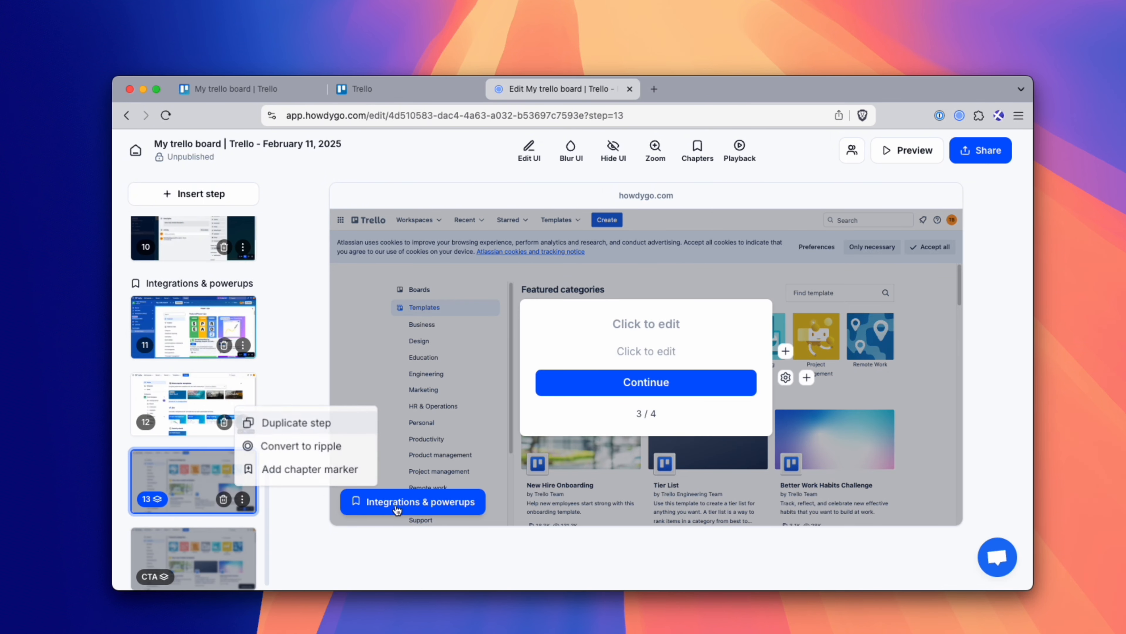
pyautogui.click(295, 445)
# - Add a chapter marker titled "Template boards" at step 13, the featured template categories page
pyautogui.click(242, 499)
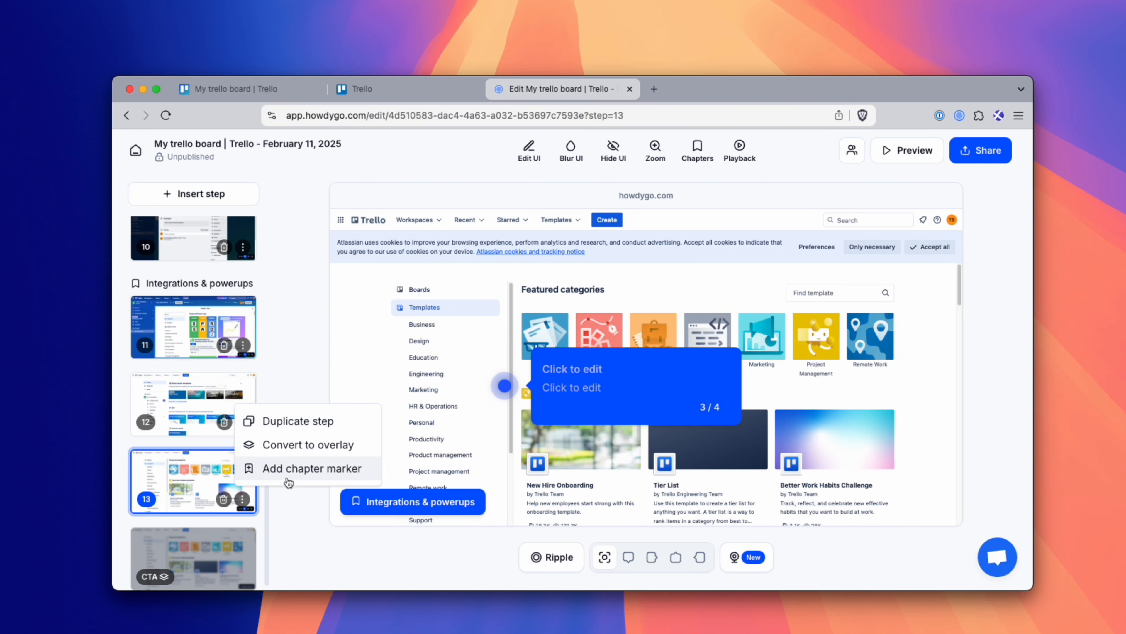
pyautogui.click(306, 469)
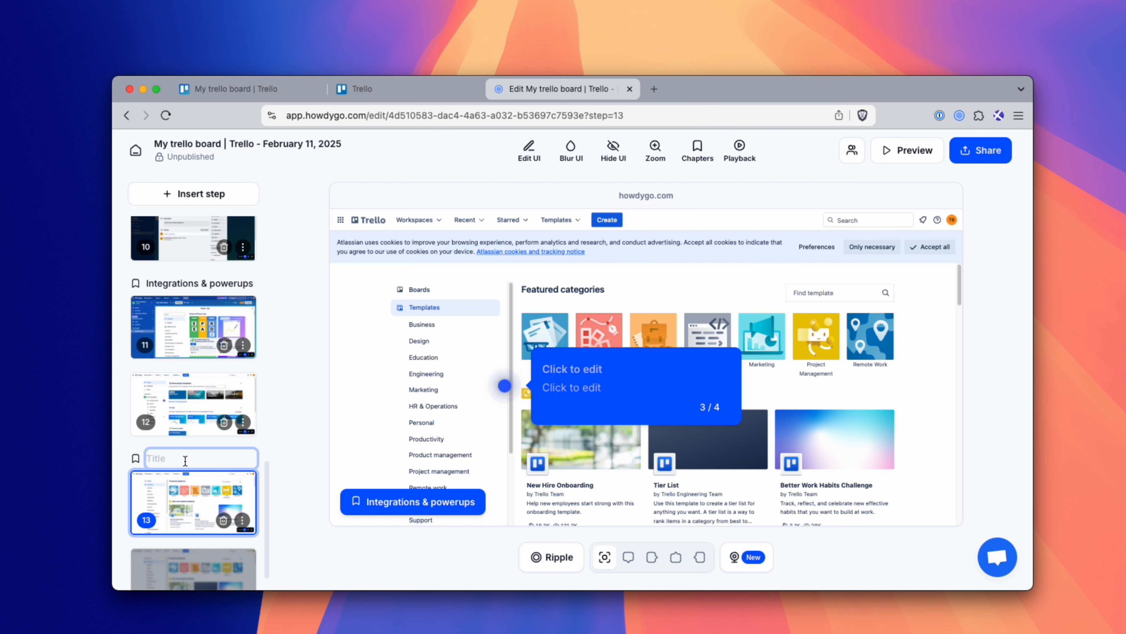
pyautogui.write('Tempalteboards')
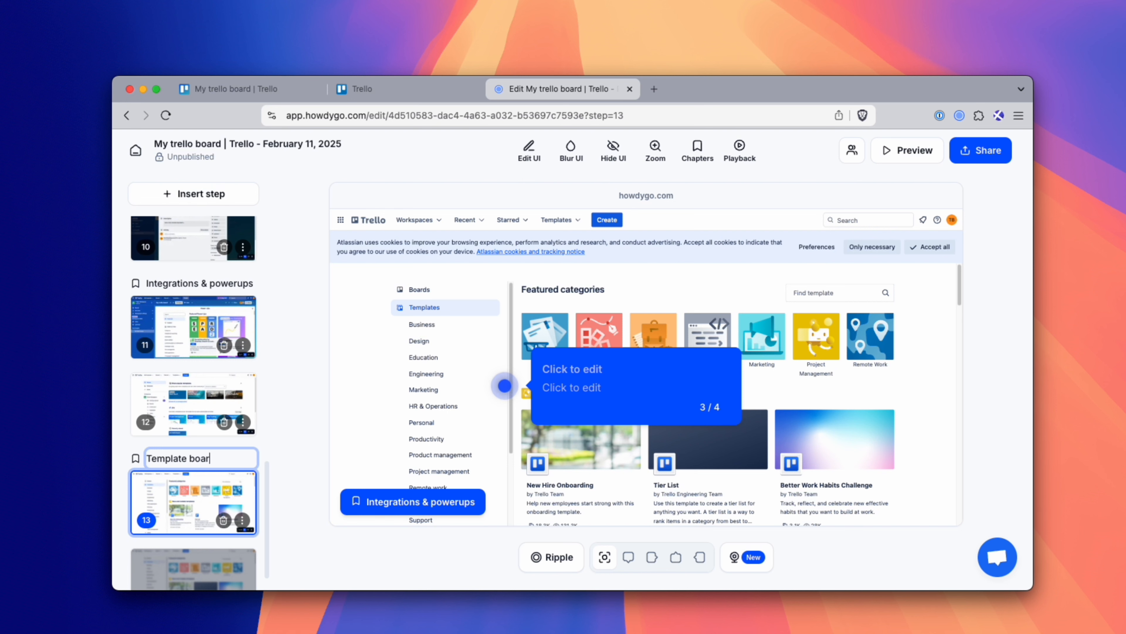
pyautogui.press('Return')
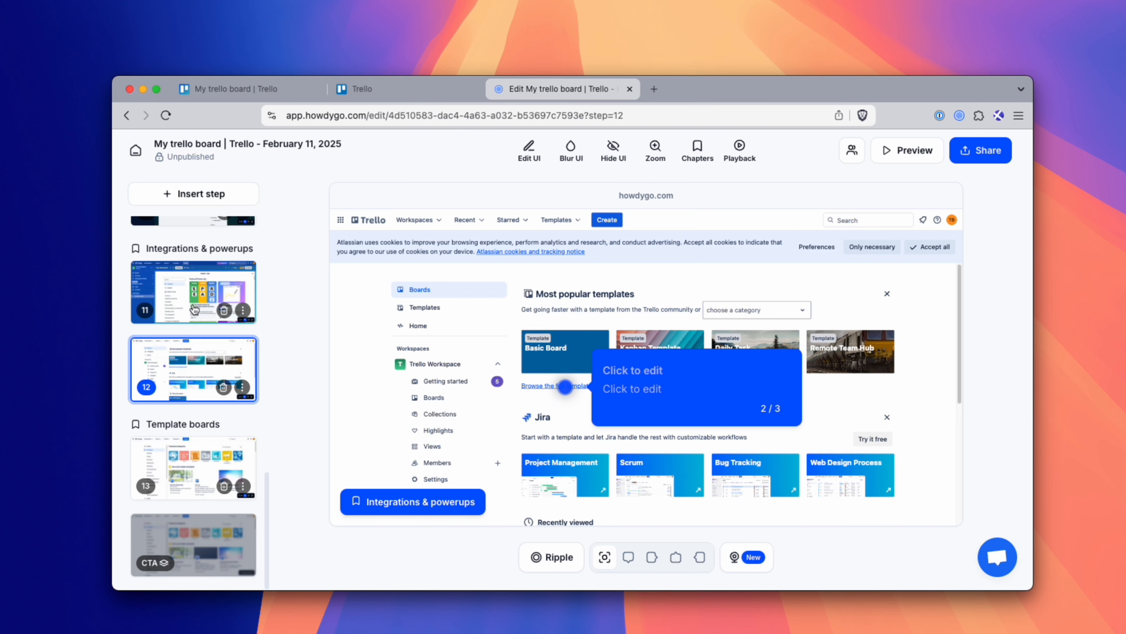
# - Delete step 12, the most popular templates page, and review the steps around the last two chapter markers
pyautogui.click(224, 387)
pyautogui.click(710, 384)
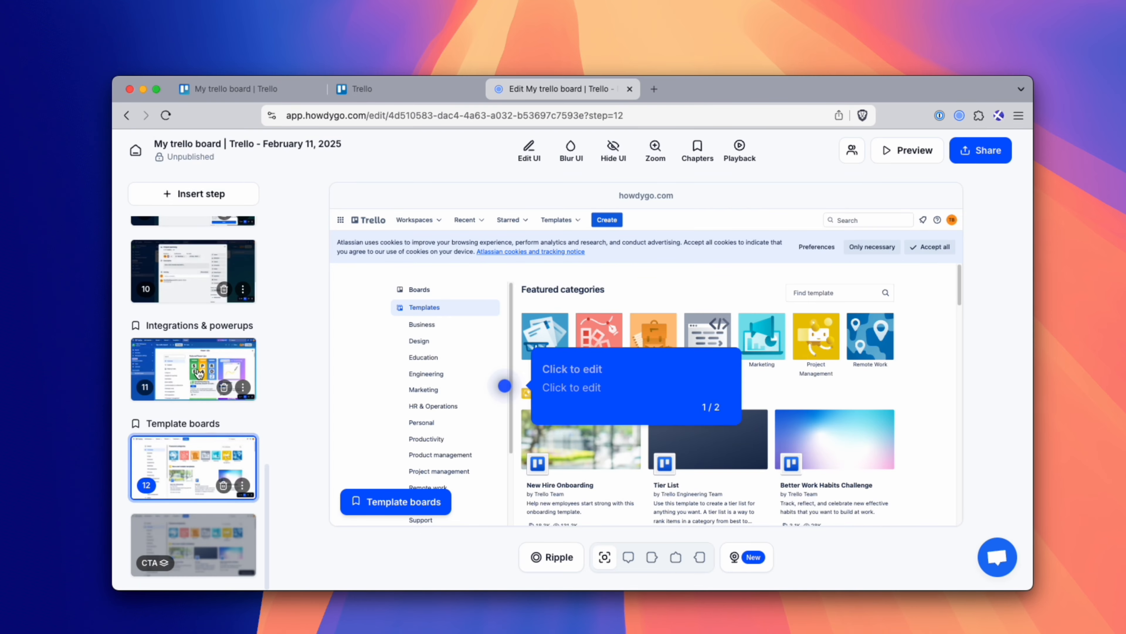
pyautogui.click(188, 372)
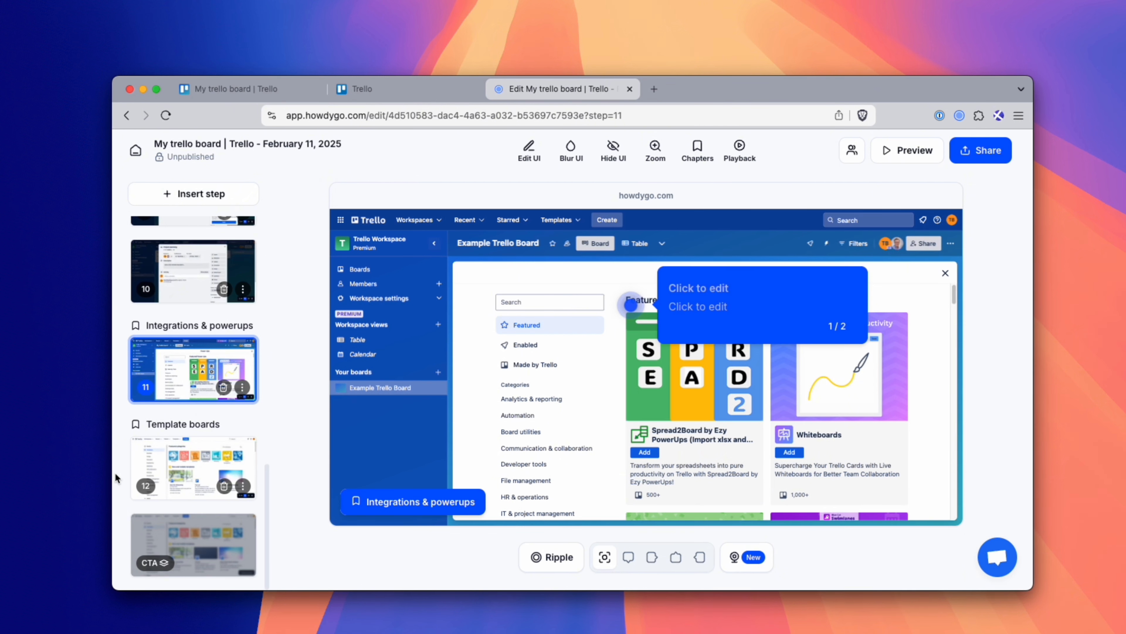
pyautogui.click(197, 478)
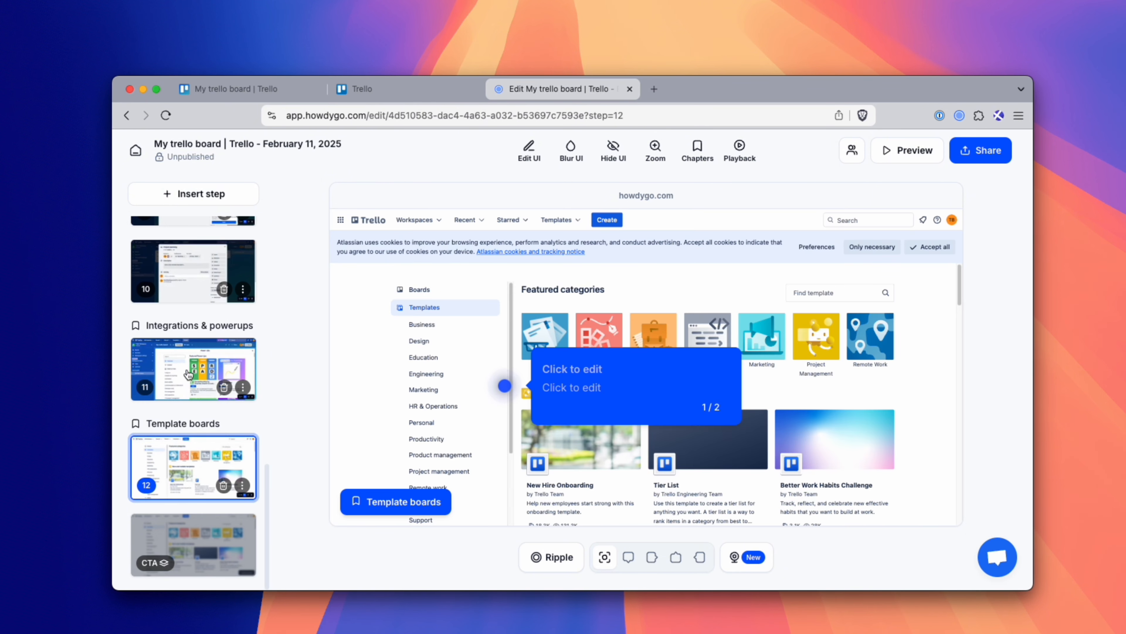
pyautogui.scroll(2, 194, 373)
pyautogui.click(213, 413)
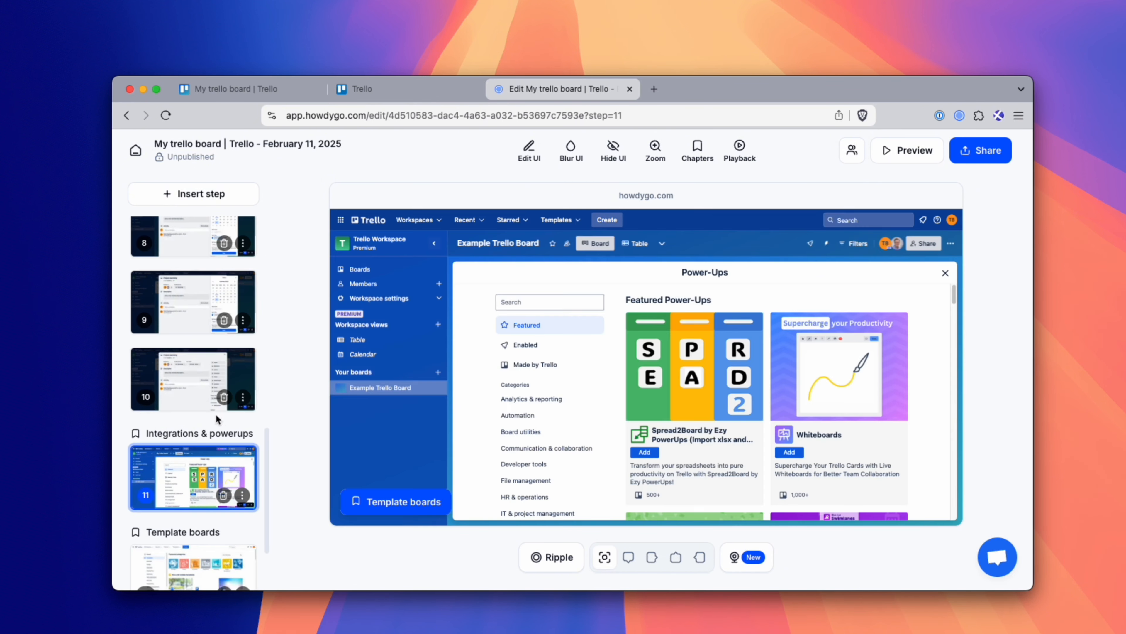
pyautogui.scroll(2, 193, 399)
pyautogui.click(189, 394)
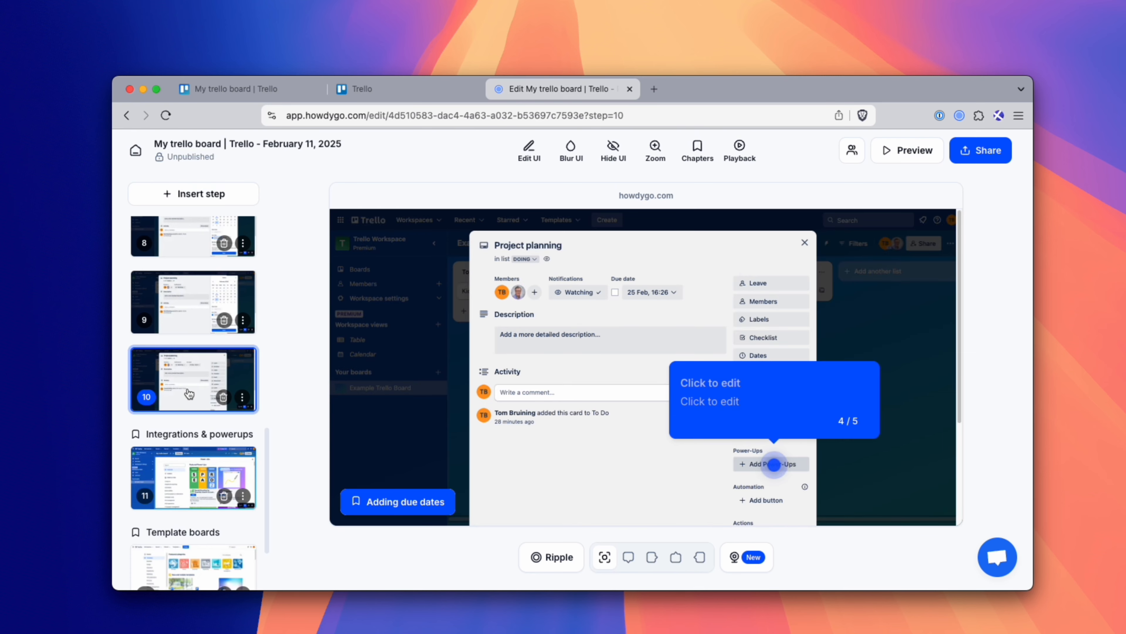
# - Title the callout on step 4, the first "Share with your team" step, "Trello cards are sharable with your team"
pyautogui.scroll(10, 216, 400)
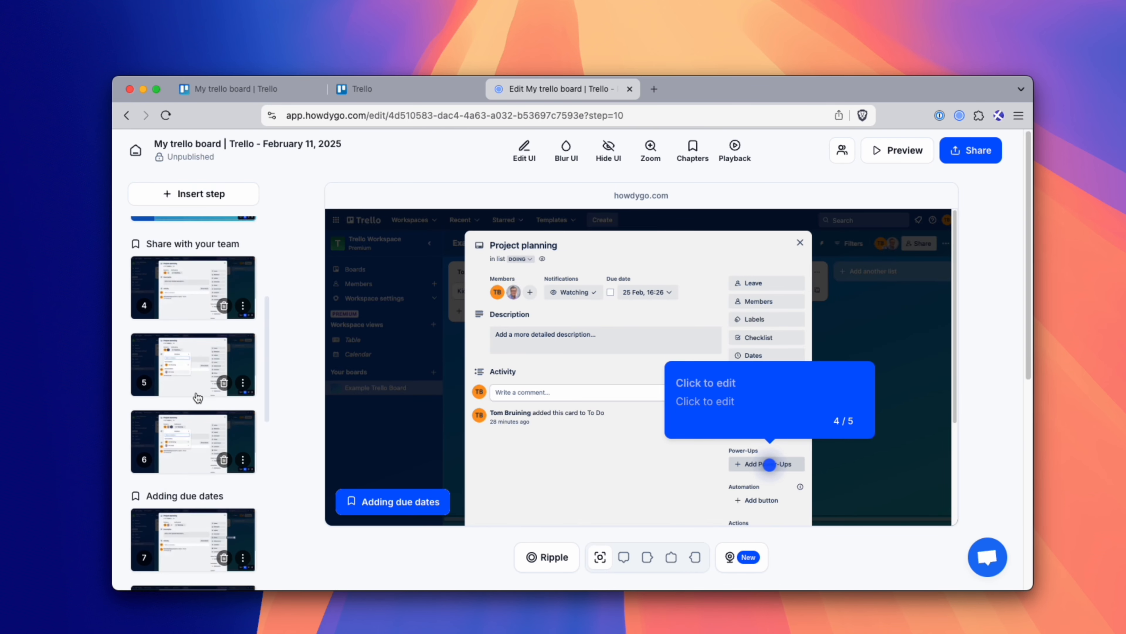
pyautogui.scroll(-3, 183, 460)
pyautogui.click(209, 413)
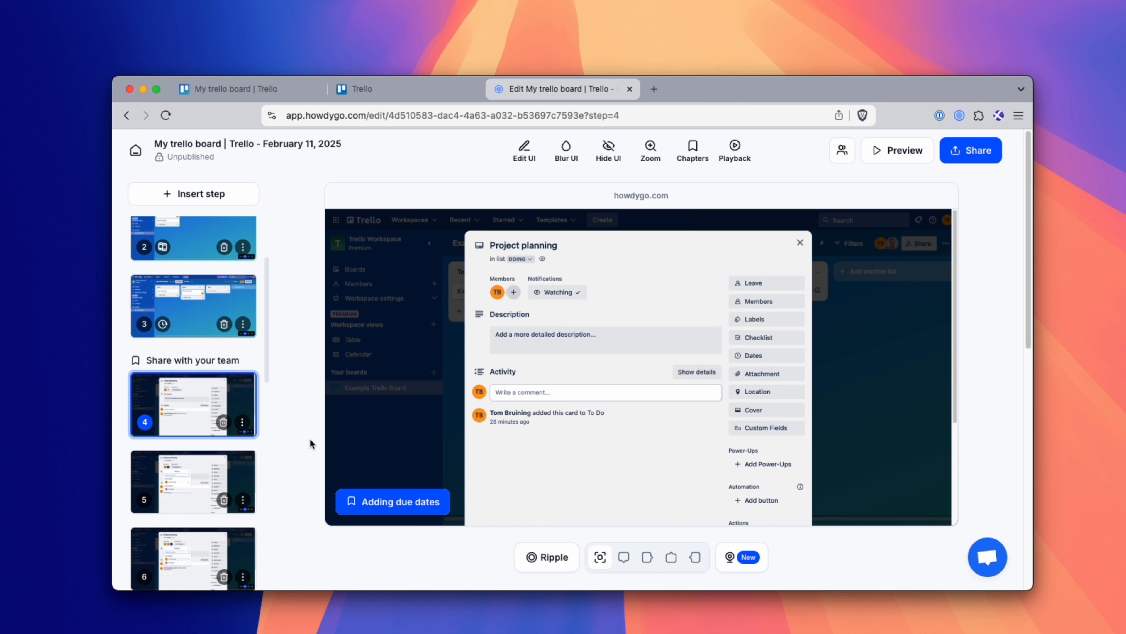
pyautogui.click(595, 279)
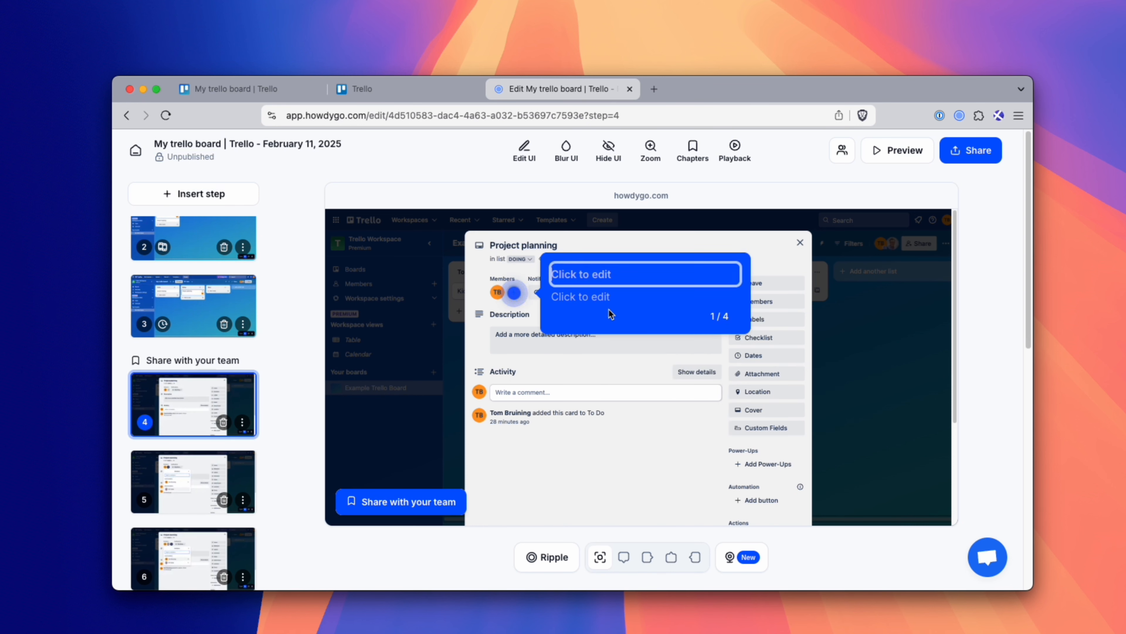
pyautogui.write('Trello cards are sharable')
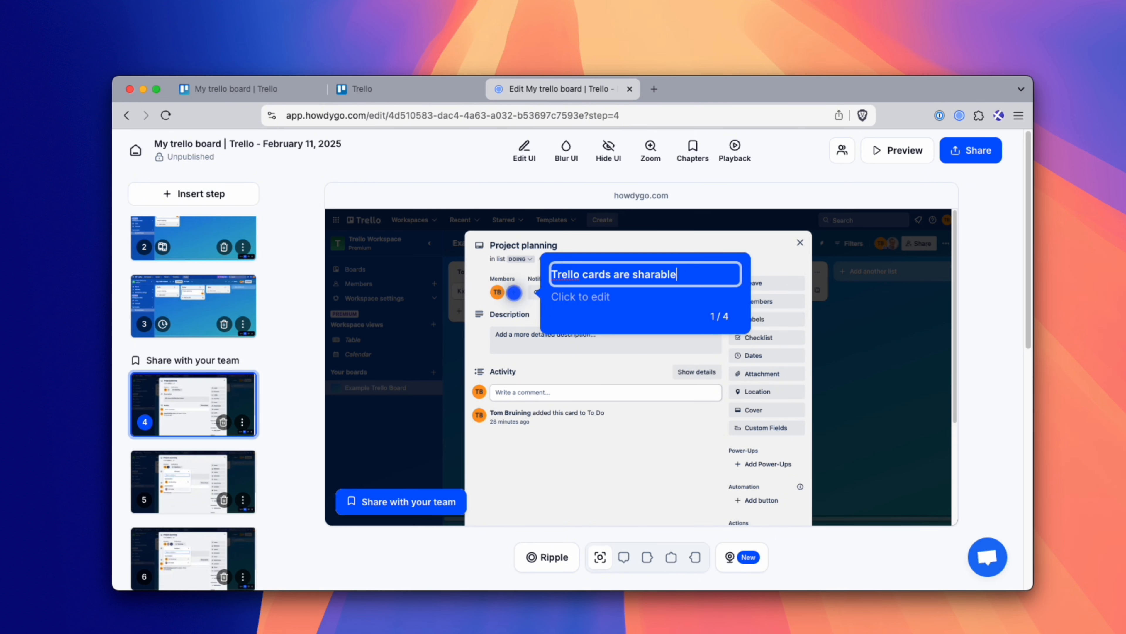
pyautogui.write(' with your team')
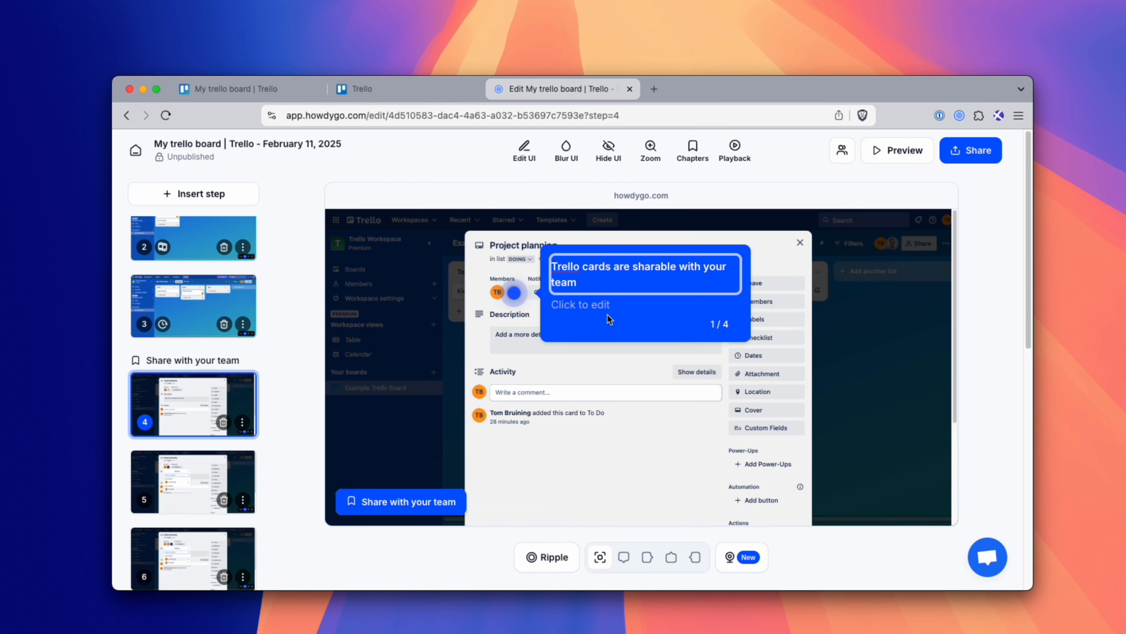
# - Fill in step 4's callout description: "Let's add Bill Gates as a team member who will be helping us out with the project planning."
pyautogui.click(601, 302)
pyautogui.write("Let's add Bill Gates as")
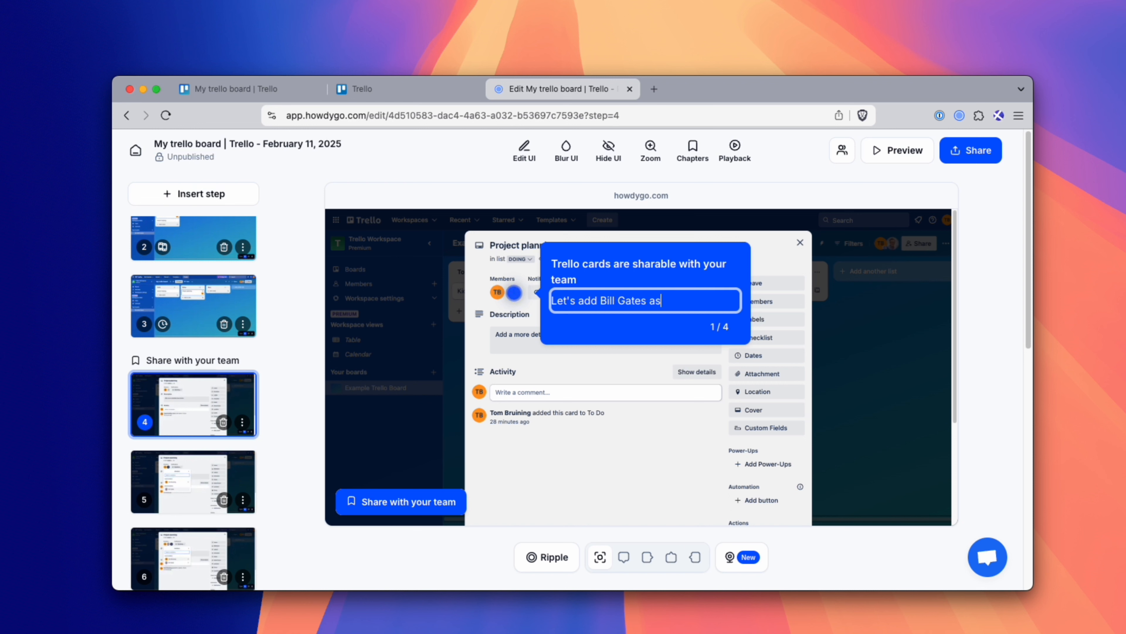
pyautogui.write(' a team me')
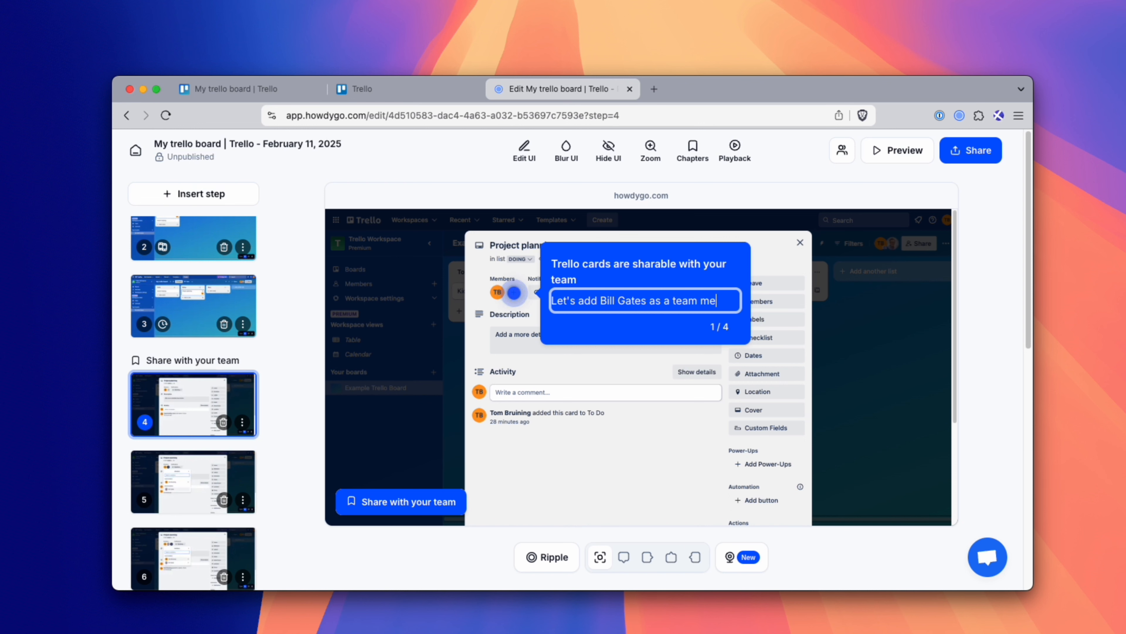
pyautogui.write('mber who will be helpin')
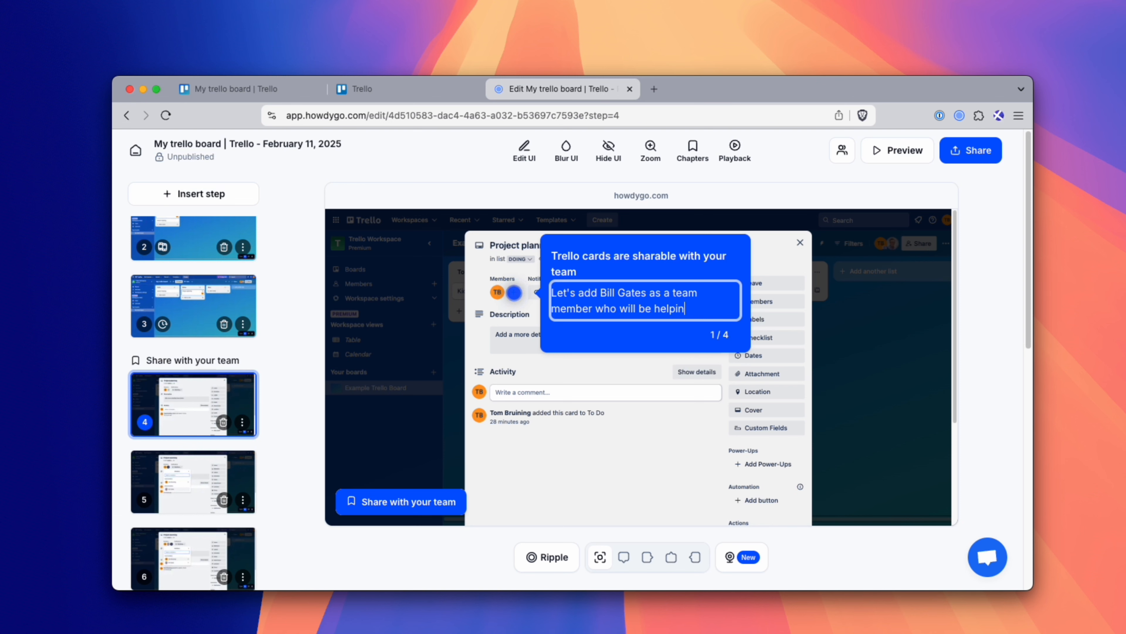
pyautogui.write('th the project planning')
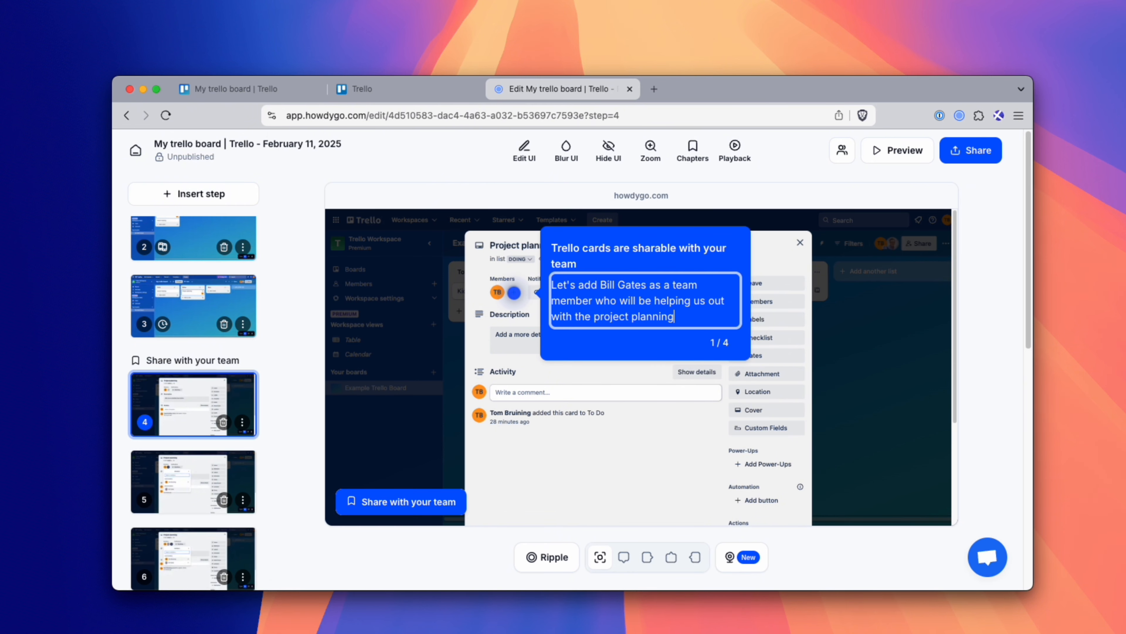
pyautogui.write('.')
pyautogui.press('Escape')
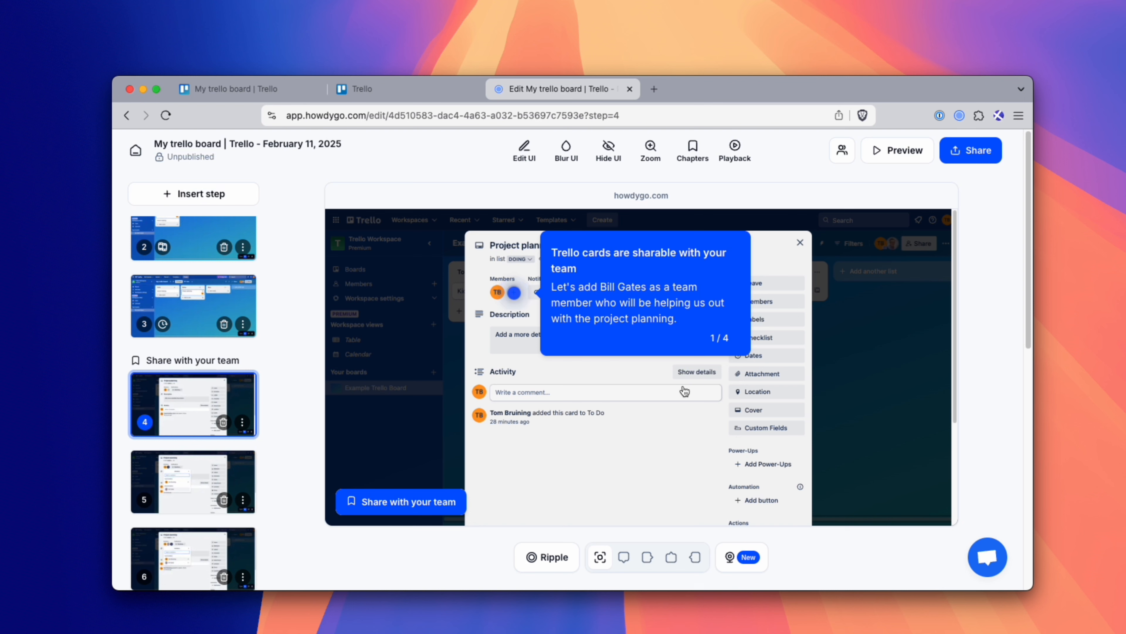
# - Change step 5's annotation to a Ripple box and resize it to surround the whole Bill Gates entry under Board members
pyautogui.click(190, 487)
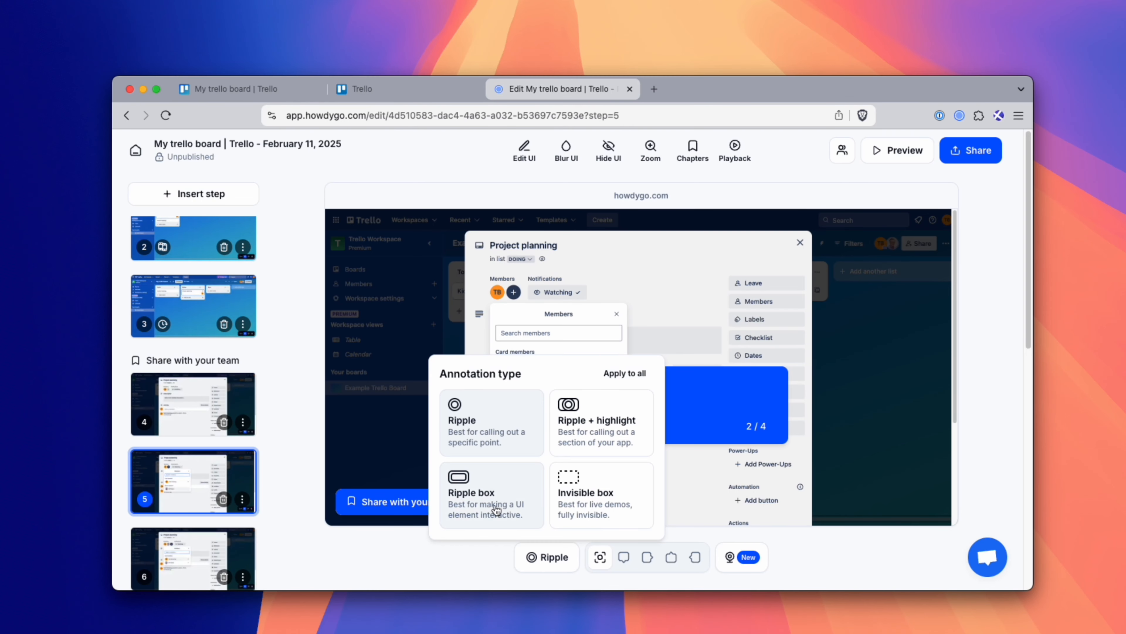
pyautogui.click(493, 506)
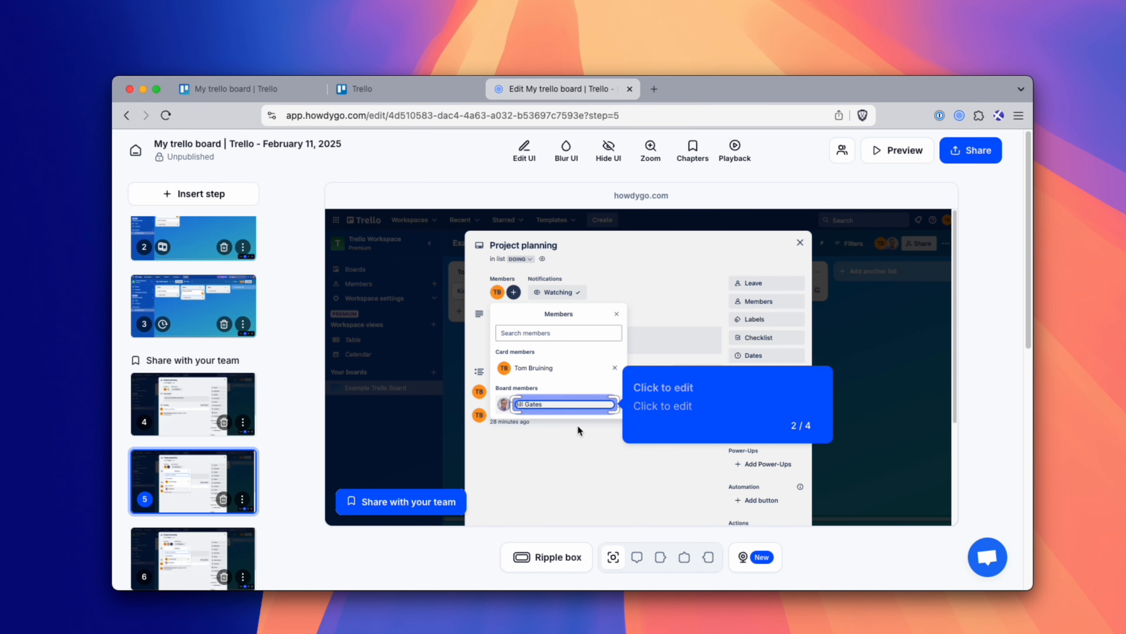
pyautogui.moveTo(508, 394); pyautogui.dragTo(492, 390)
pyautogui.moveTo(614, 410); pyautogui.dragTo(623, 415)
# - Turn on auto-progress at 0.3 seconds for step 5, the member selection step
pyautogui.click(747, 164)
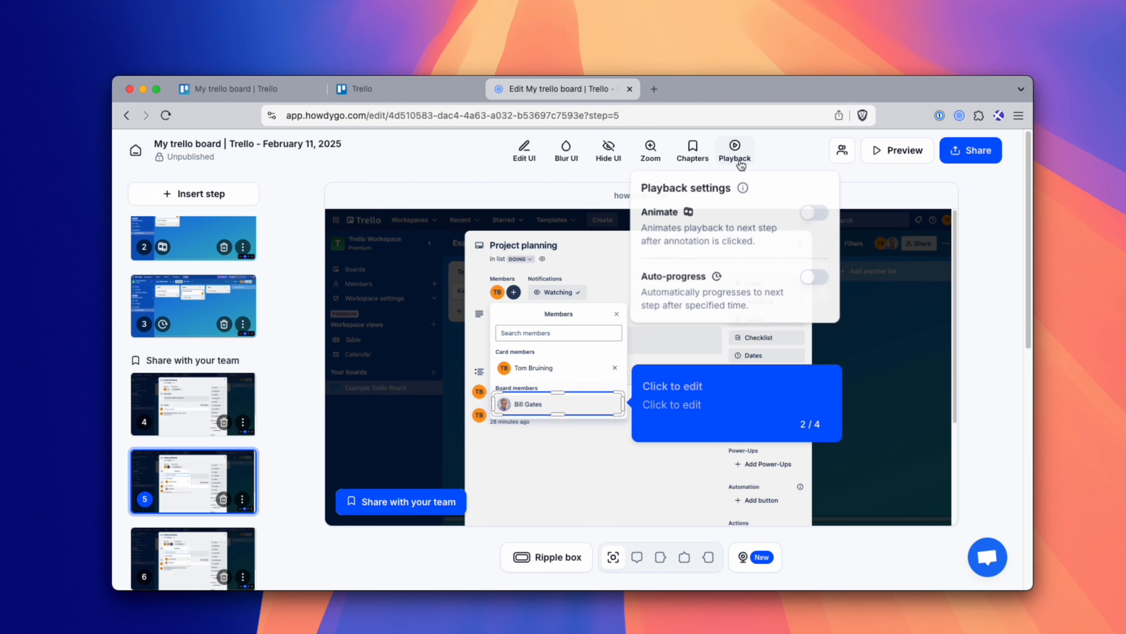
pyautogui.click(815, 278)
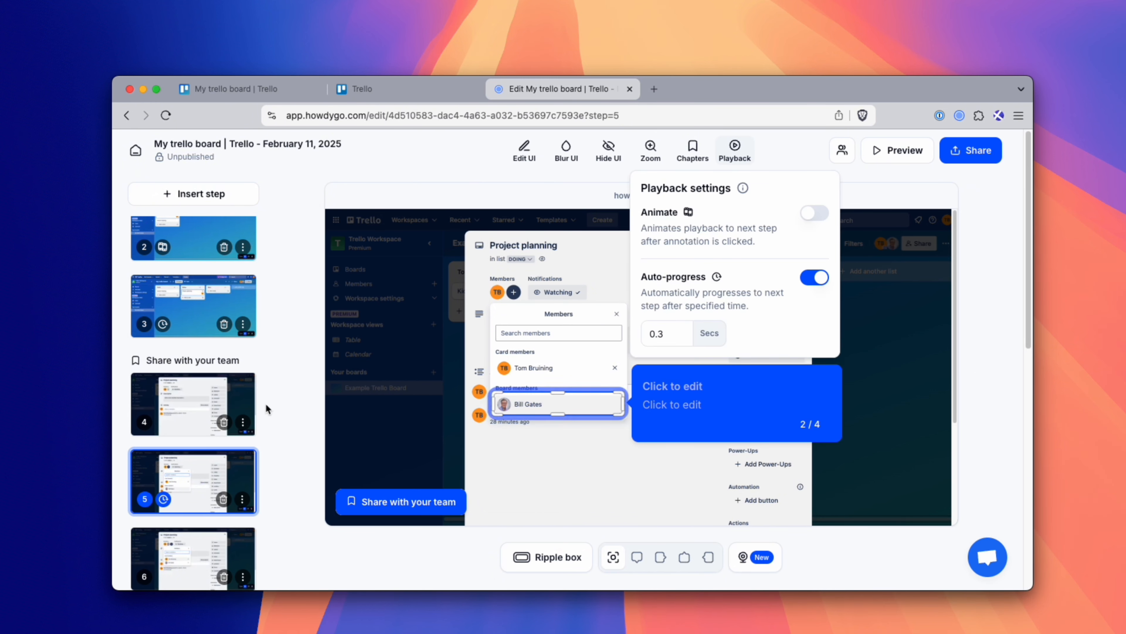
pyautogui.click(301, 379)
pyautogui.scroll(-3, 197, 481)
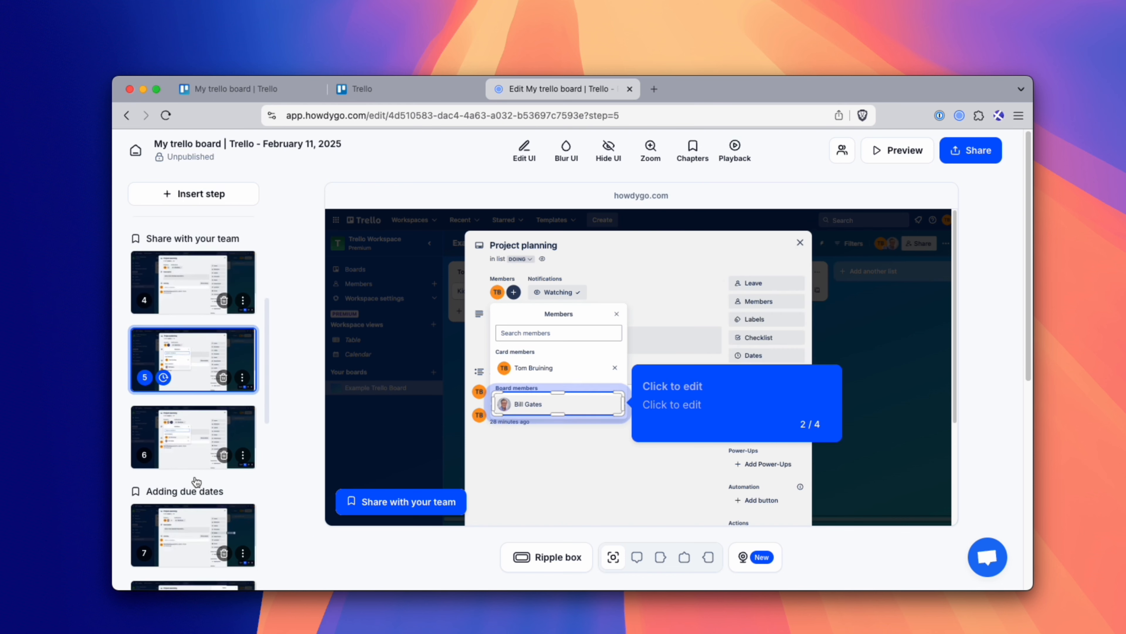
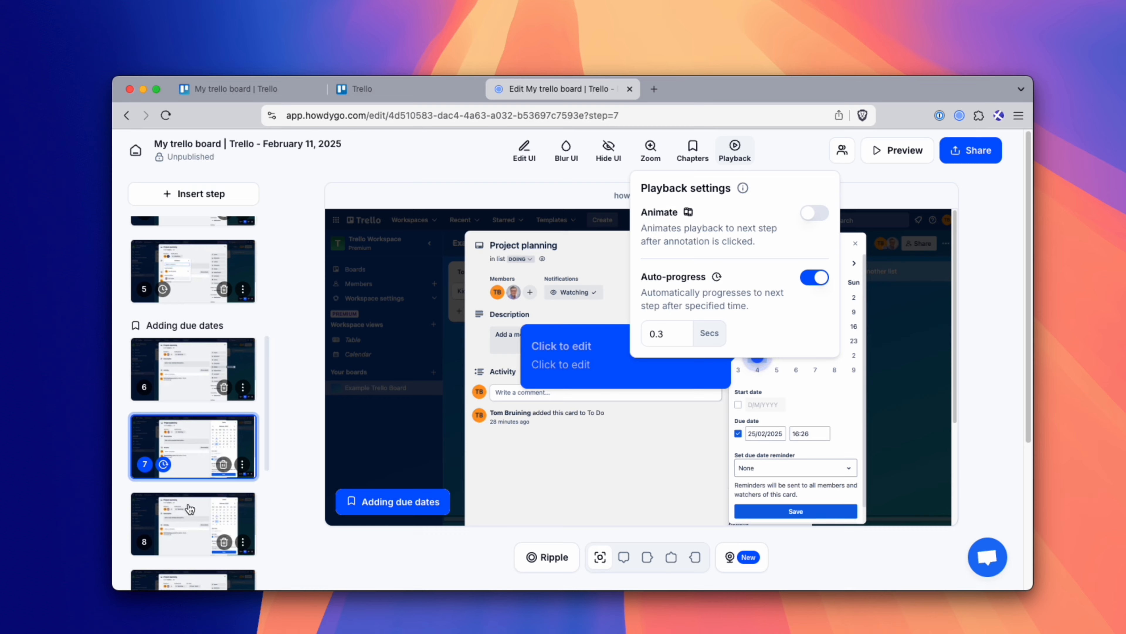
# - Turn on auto-progress at 0.3 seconds for step 8, which saves the due date, and delete step 9, the Add Power-Ups step
pyautogui.click(190, 522)
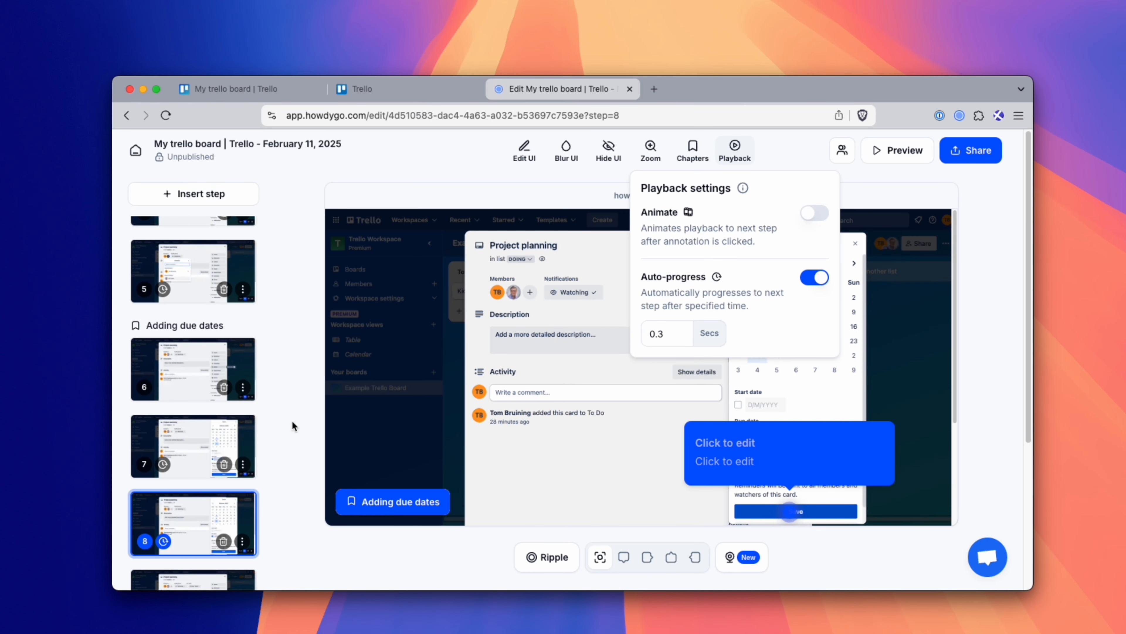
pyautogui.click(293, 422)
pyautogui.scroll(-3, 190, 444)
pyautogui.click(188, 475)
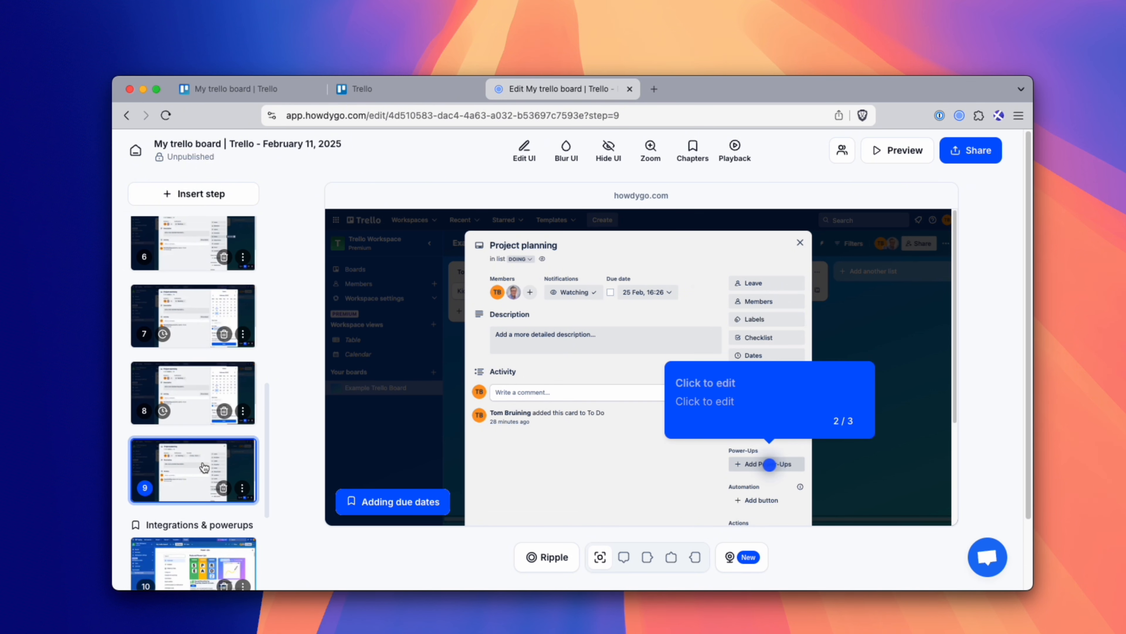
pyautogui.click(222, 487)
pyautogui.click(698, 383)
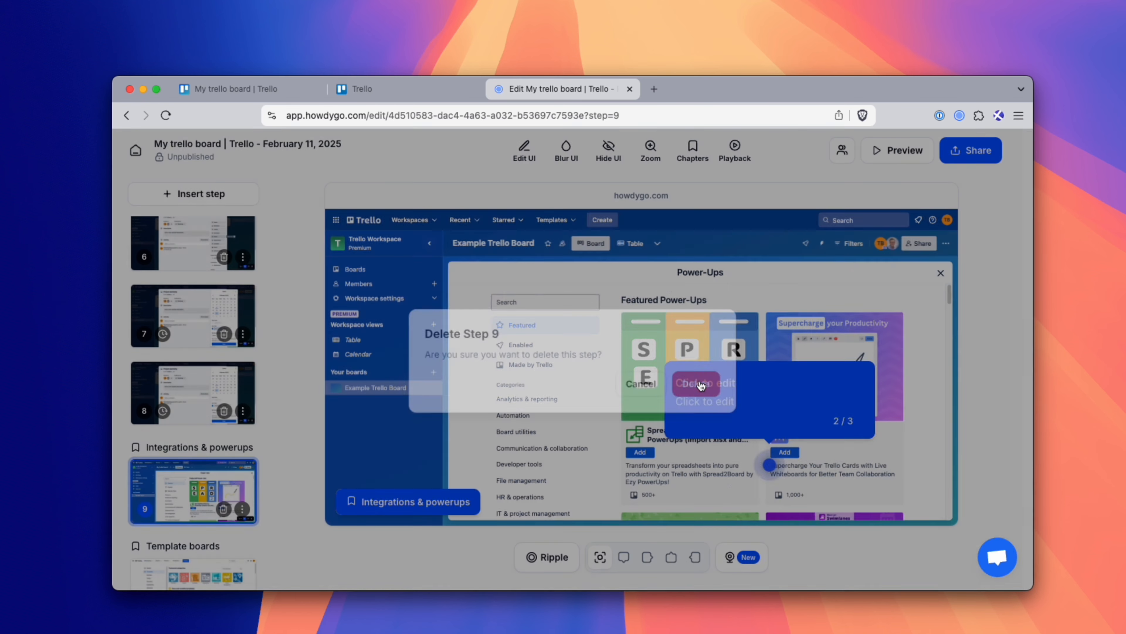
# - Zoom step 4 to 133% on the upper part of the Project planning card, around its Members area
pyautogui.scroll(5, 111, 474)
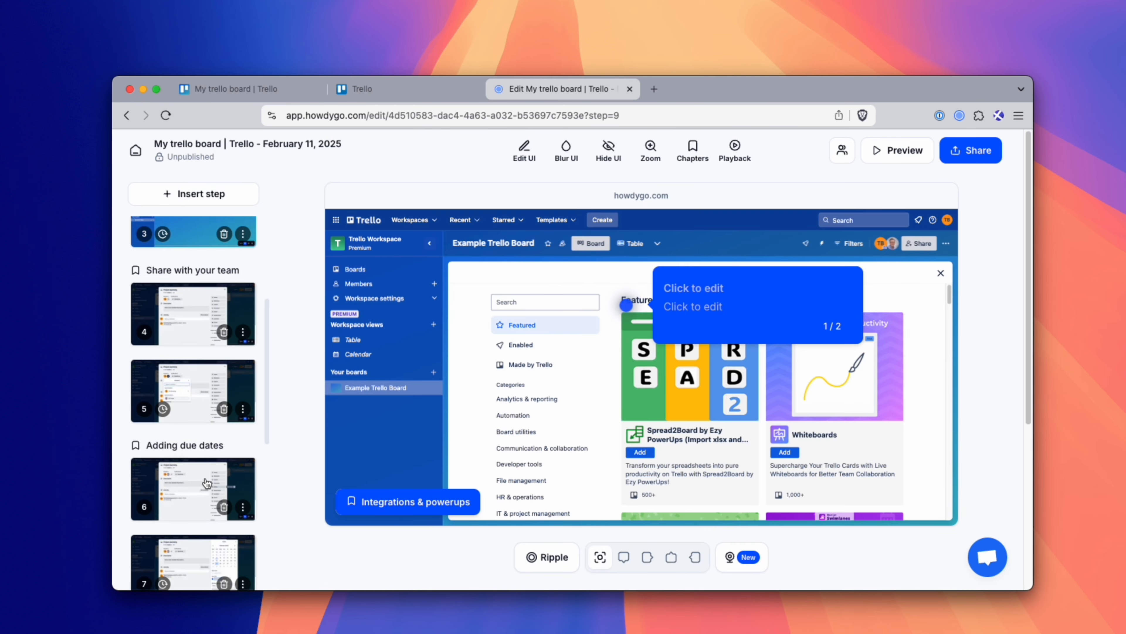
pyautogui.scroll(-4, 188, 487)
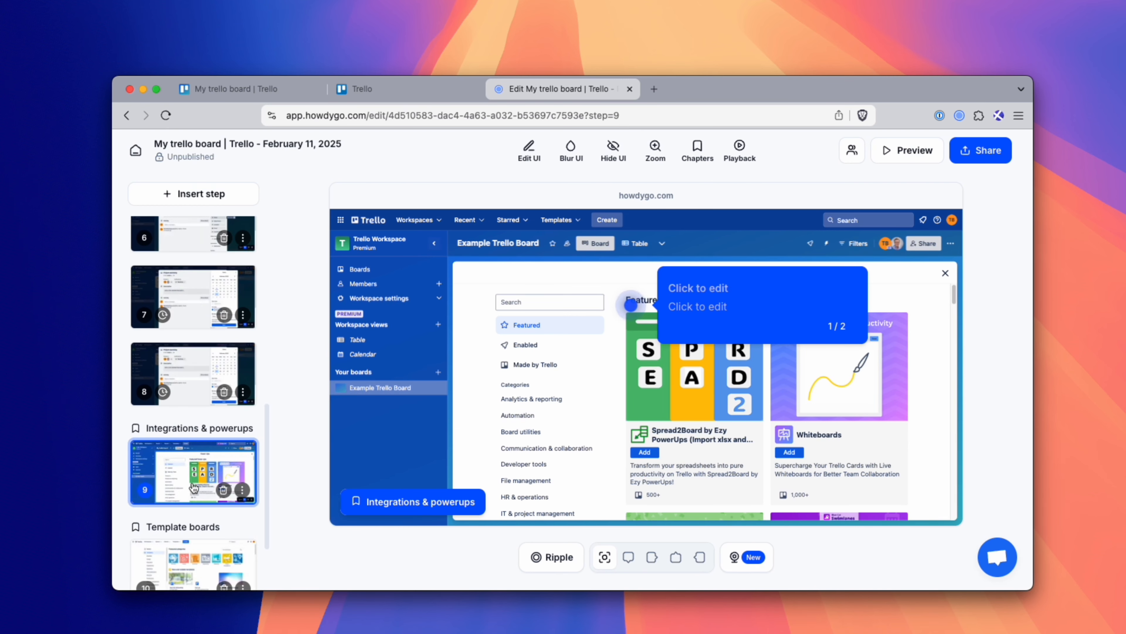
pyautogui.scroll(10, 186, 404)
pyautogui.scroll(4, 198, 399)
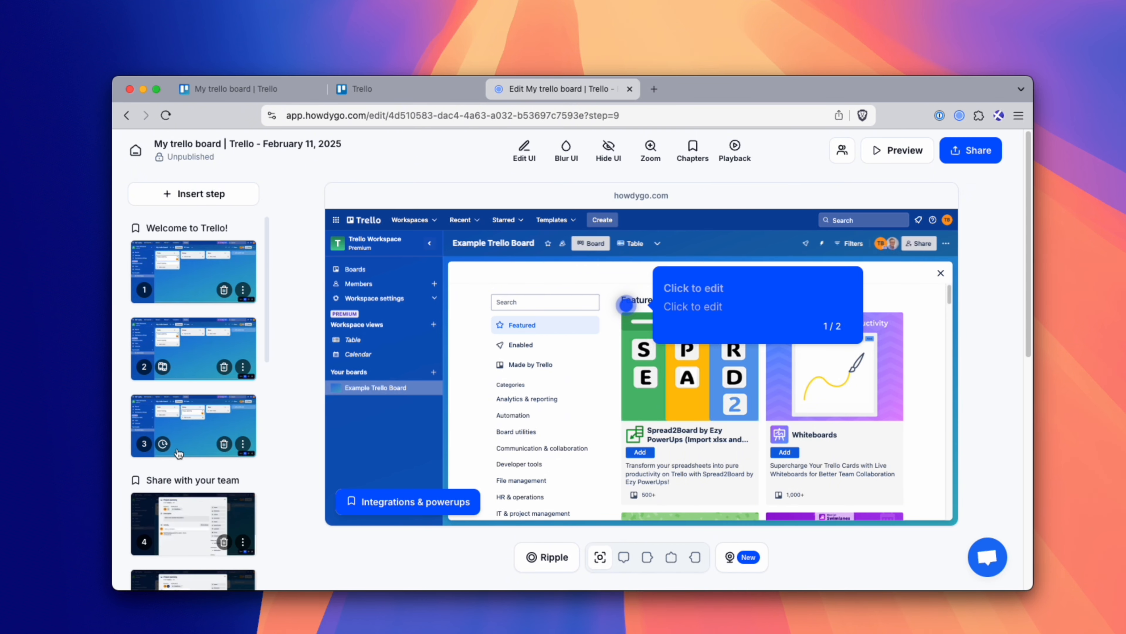
pyautogui.click(178, 453)
pyautogui.scroll(-3, 195, 412)
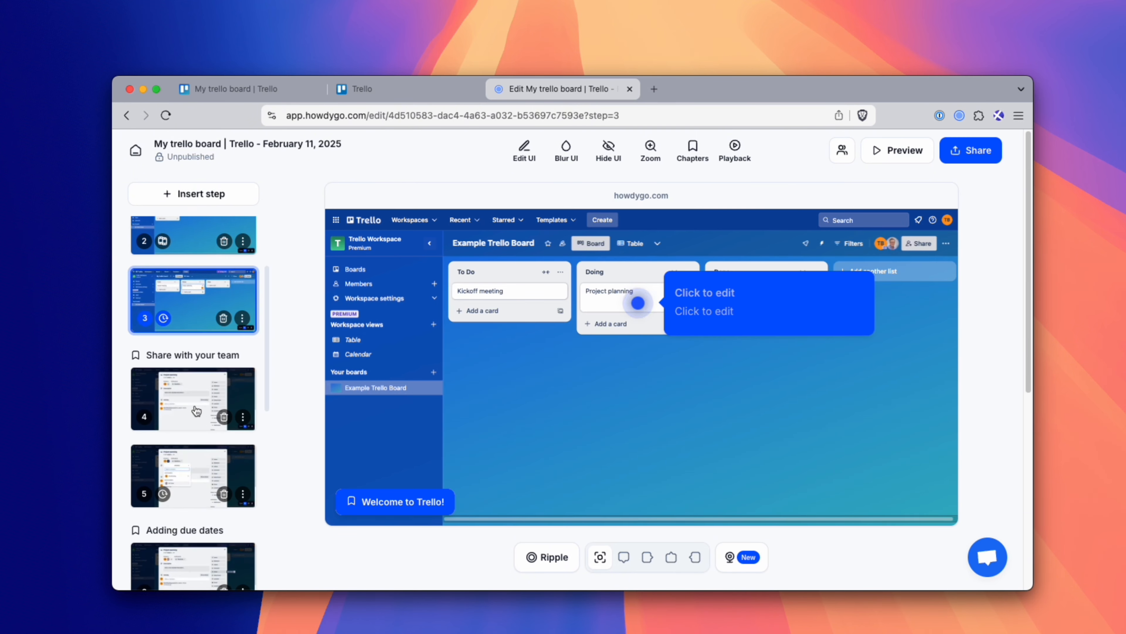
pyautogui.click(197, 411)
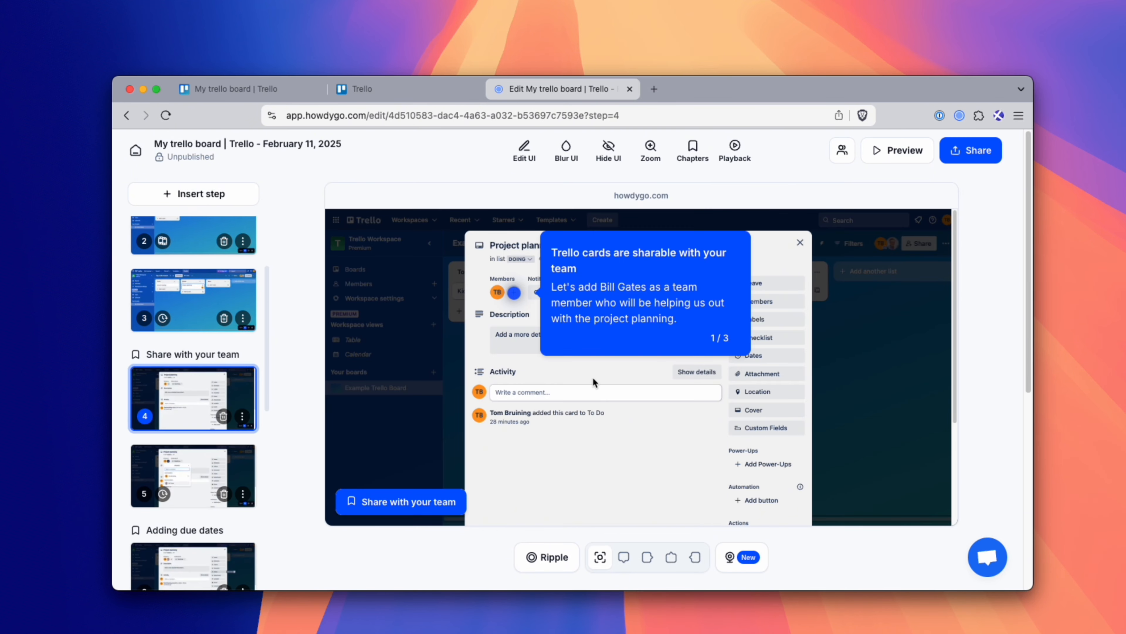
pyautogui.click(650, 153)
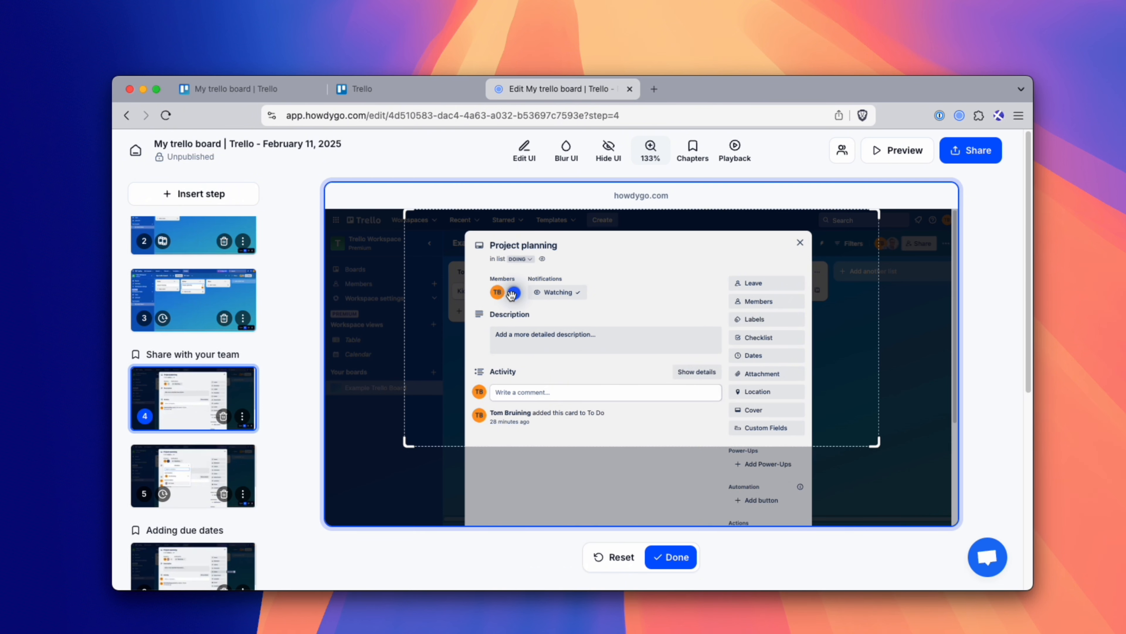
pyautogui.click(673, 556)
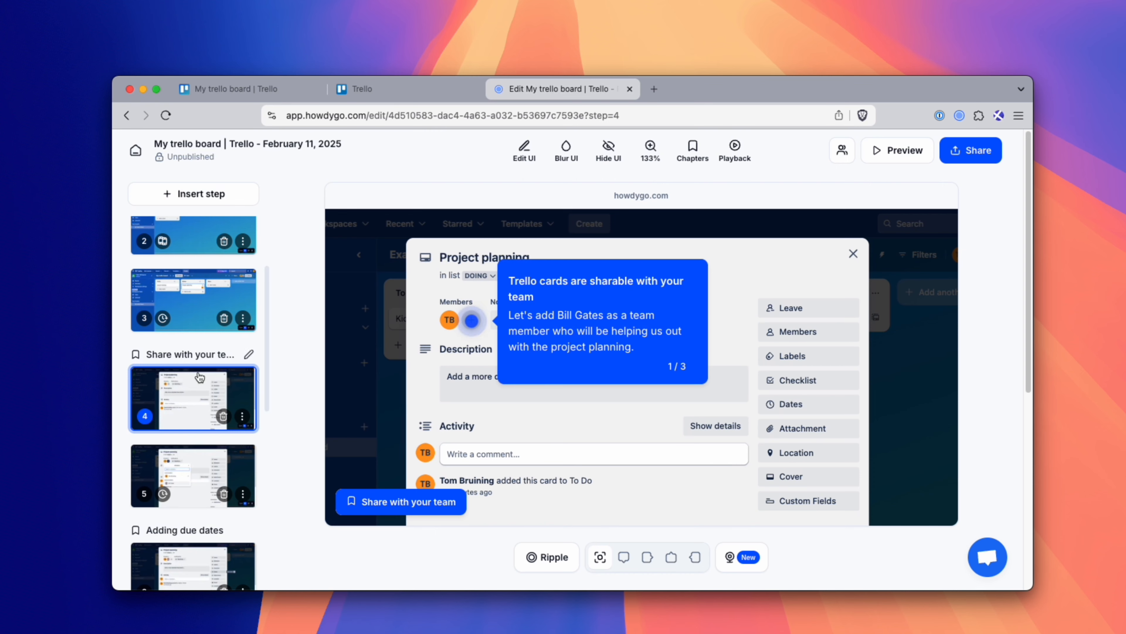
# - Zoom step 5 to 133%, centred on the Project planning card with its Members popup
pyautogui.click(191, 461)
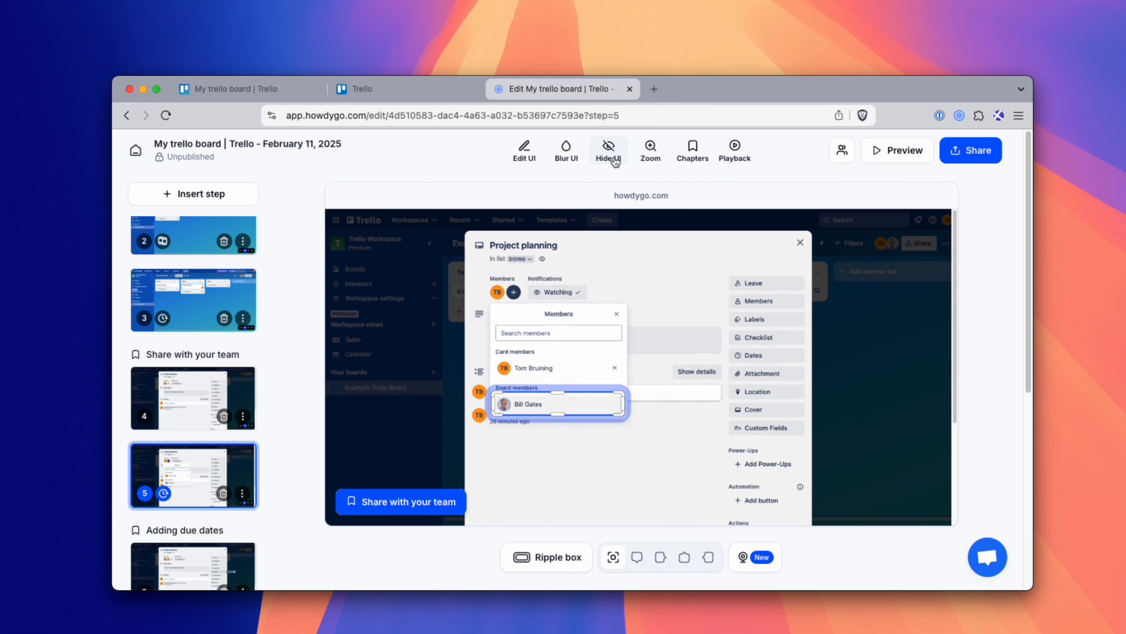
pyautogui.click(649, 153)
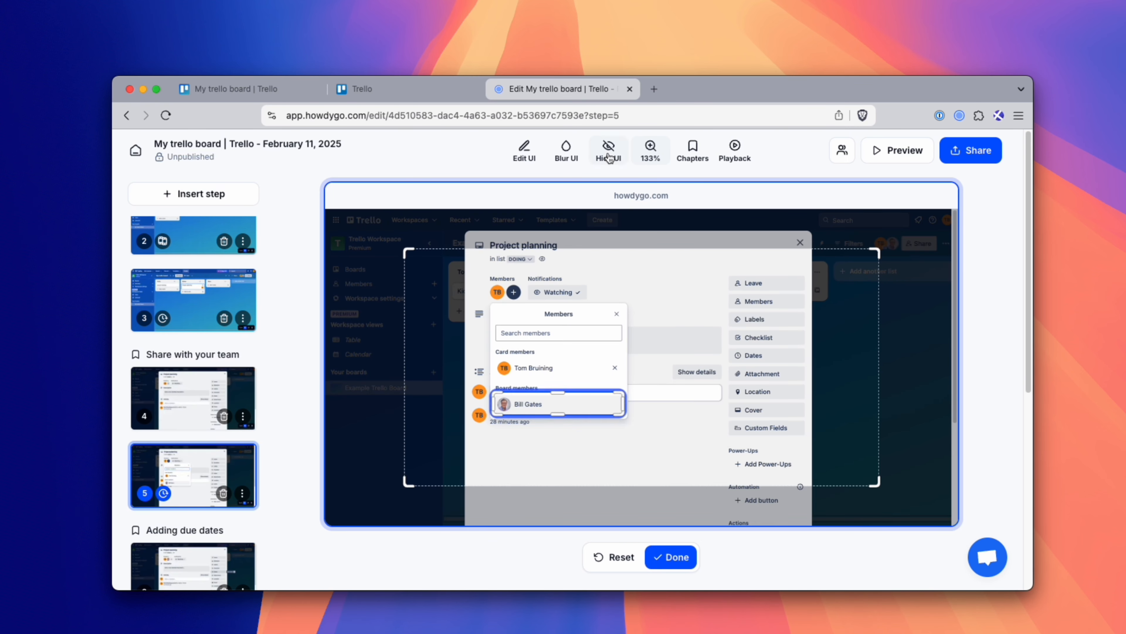
pyautogui.click(657, 555)
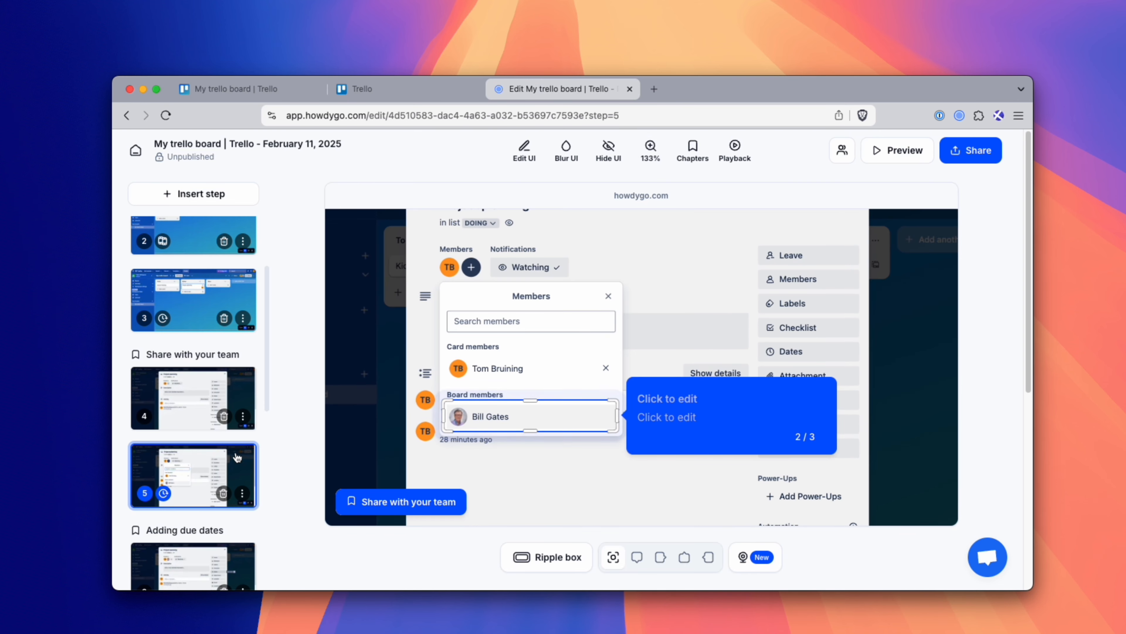
# - Zoom step 6, the first "Adding due dates" step, to 133% with the area shifted toward the card's Dates option
pyautogui.scroll(-3, 237, 460)
pyautogui.click(235, 457)
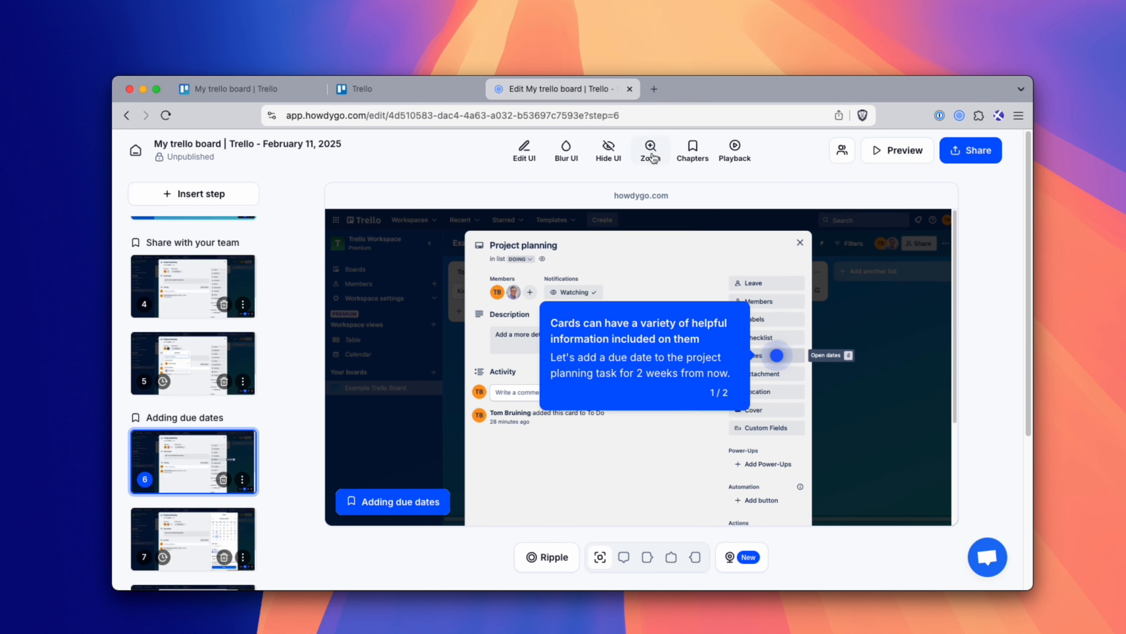
pyautogui.click(652, 154)
pyautogui.moveTo(732, 415); pyautogui.dragTo(830, 410)
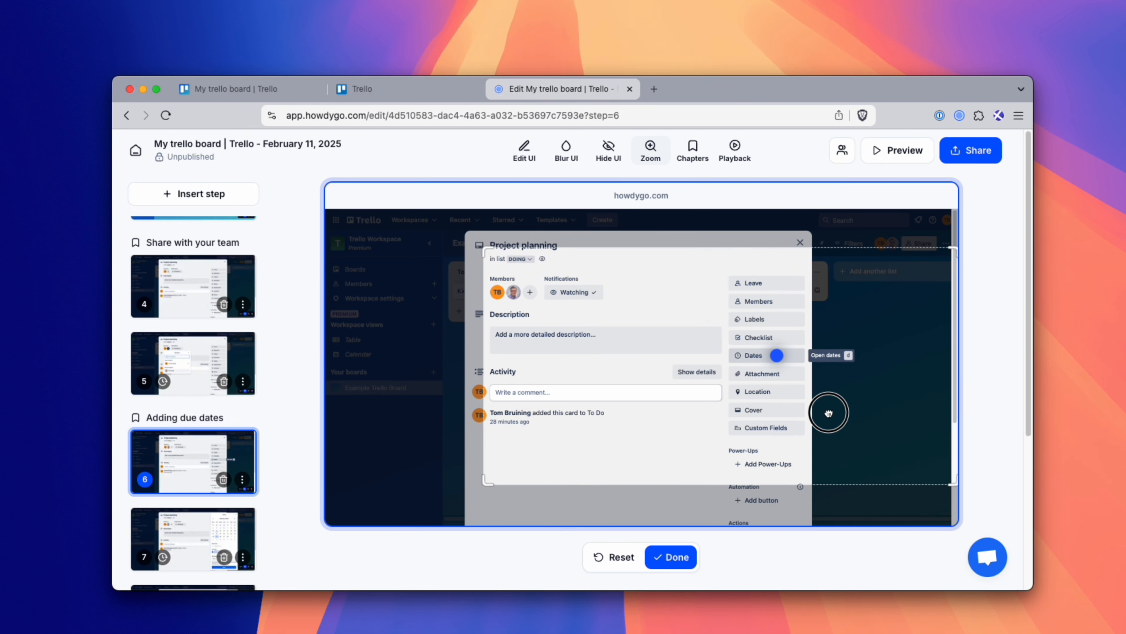
pyautogui.click(671, 557)
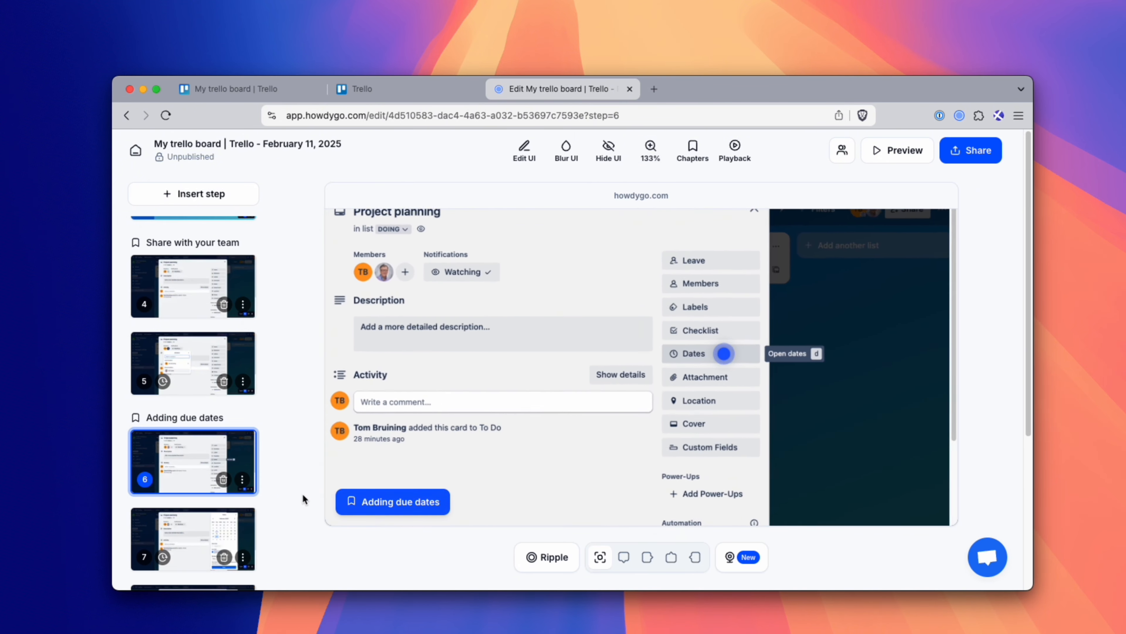
# - Zoom step 7 to 133% with the area shifted toward the February 2025 calendar of the Dates popup
pyautogui.click(249, 535)
pyautogui.click(642, 152)
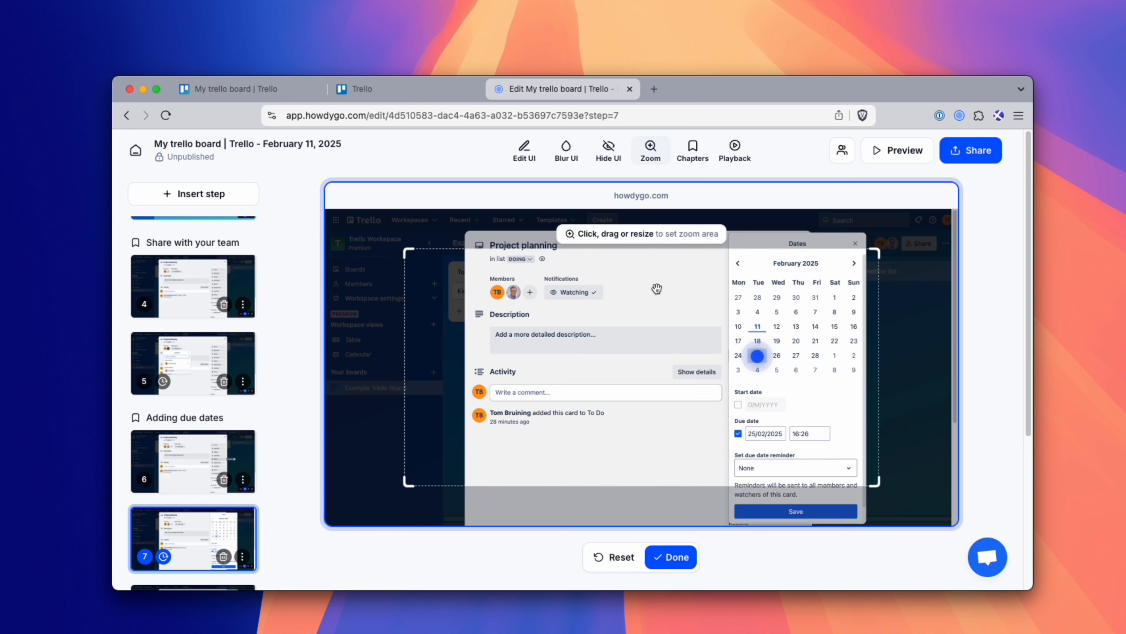
pyautogui.moveTo(694, 327); pyautogui.dragTo(916, 337)
pyautogui.moveTo(791, 461); pyautogui.dragTo(808, 452)
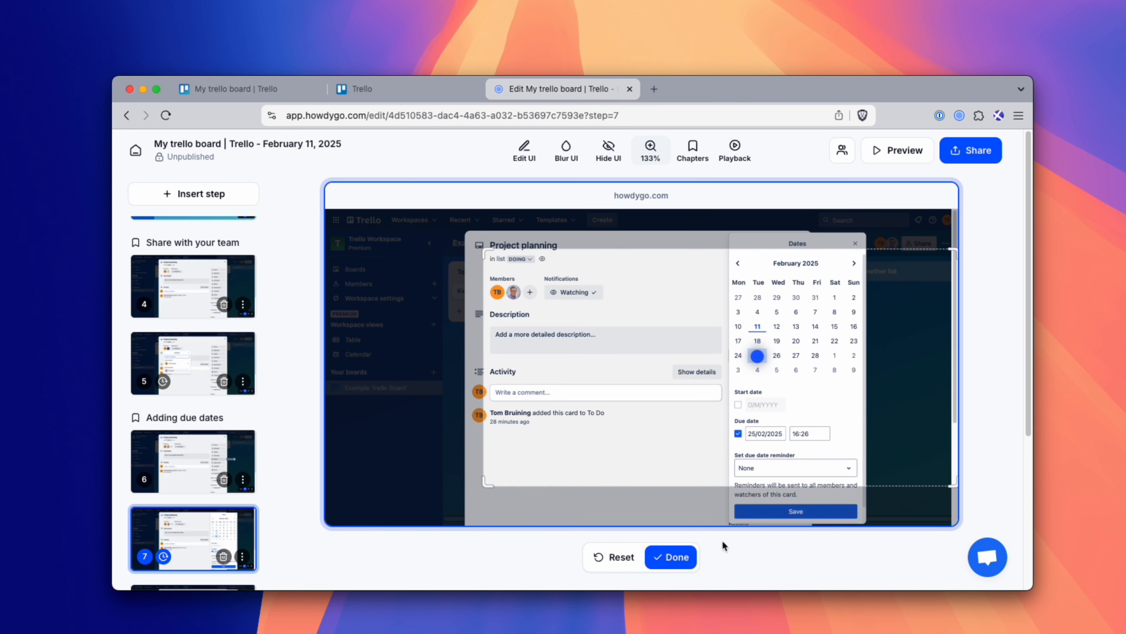
pyautogui.click(671, 558)
# - Zoom step 8 to 133% with the area shifted toward the Dates popup's Save button, and switch that hotspot to a ripple box
pyautogui.scroll(-1, 184, 519)
pyautogui.click(219, 569)
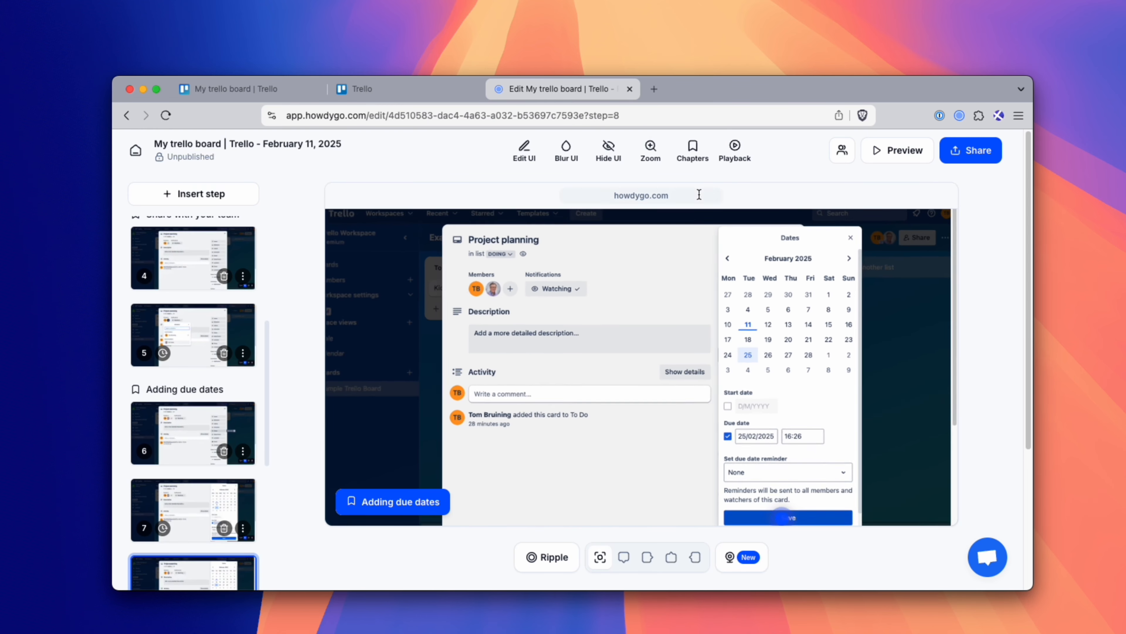
pyautogui.click(651, 150)
pyautogui.moveTo(705, 417); pyautogui.dragTo(799, 477)
pyautogui.click(671, 556)
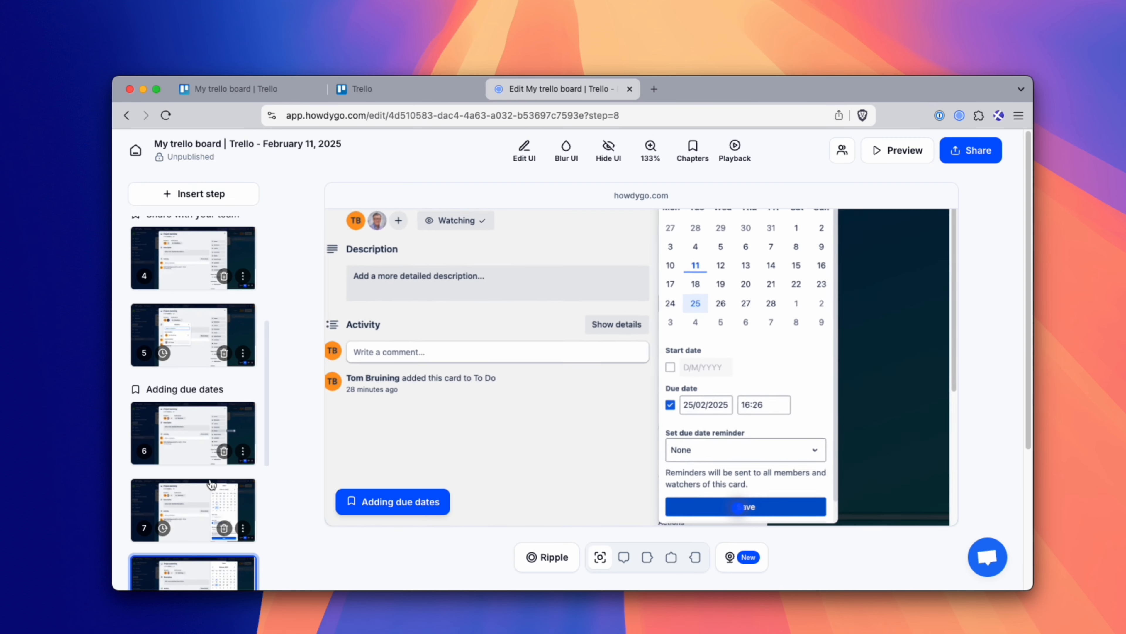
pyautogui.click(551, 560)
pyautogui.click(493, 506)
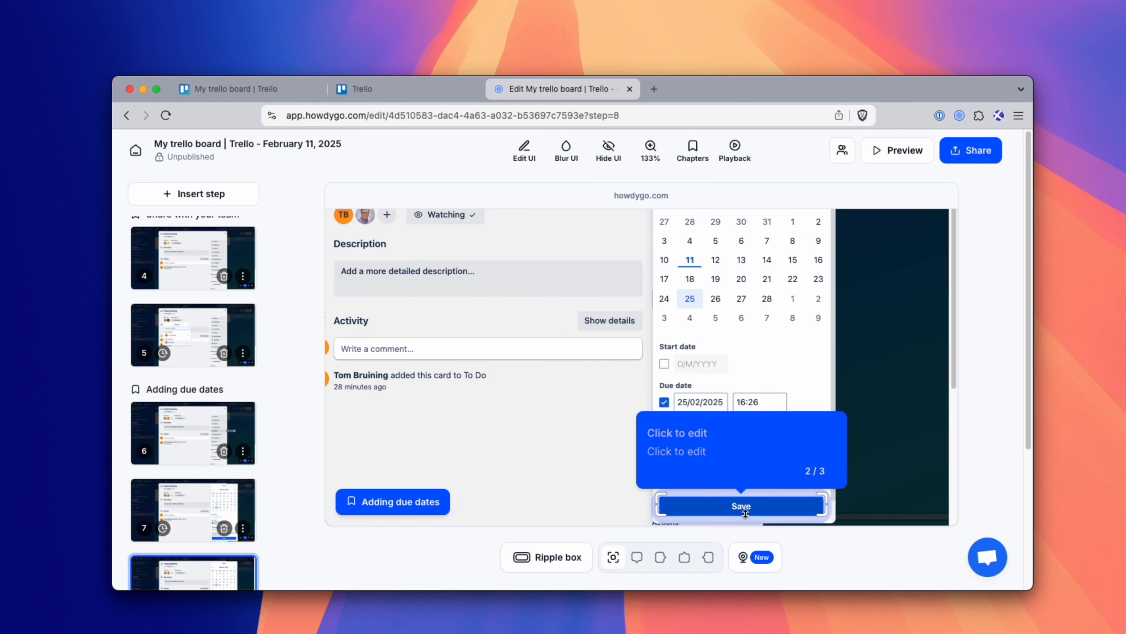
# - Shift step 7's ripple hotspot slightly to the left on the calendar's 25 February date
pyautogui.scroll(-5, 197, 444)
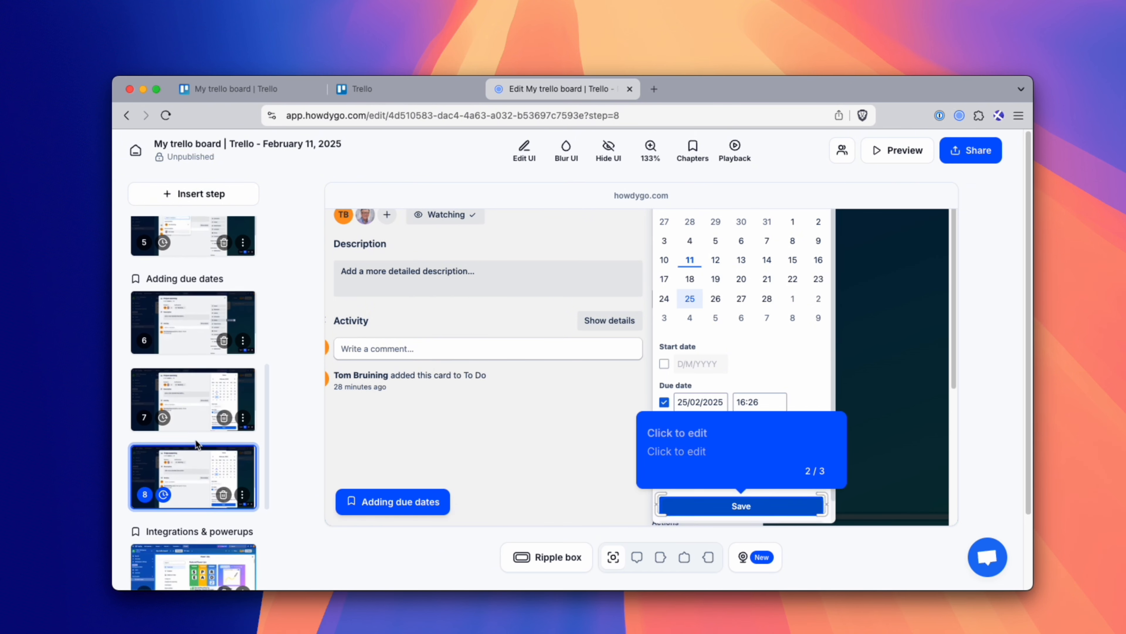
pyautogui.scroll(2, 197, 444)
pyautogui.click(195, 424)
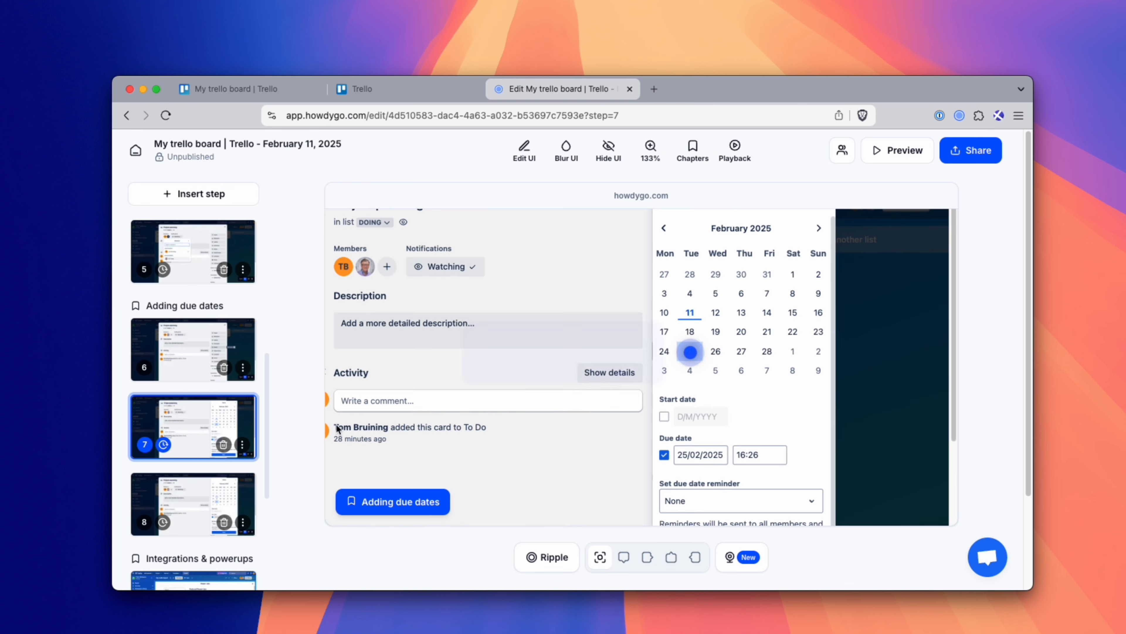
pyautogui.moveTo(691, 354); pyautogui.dragTo(683, 355)
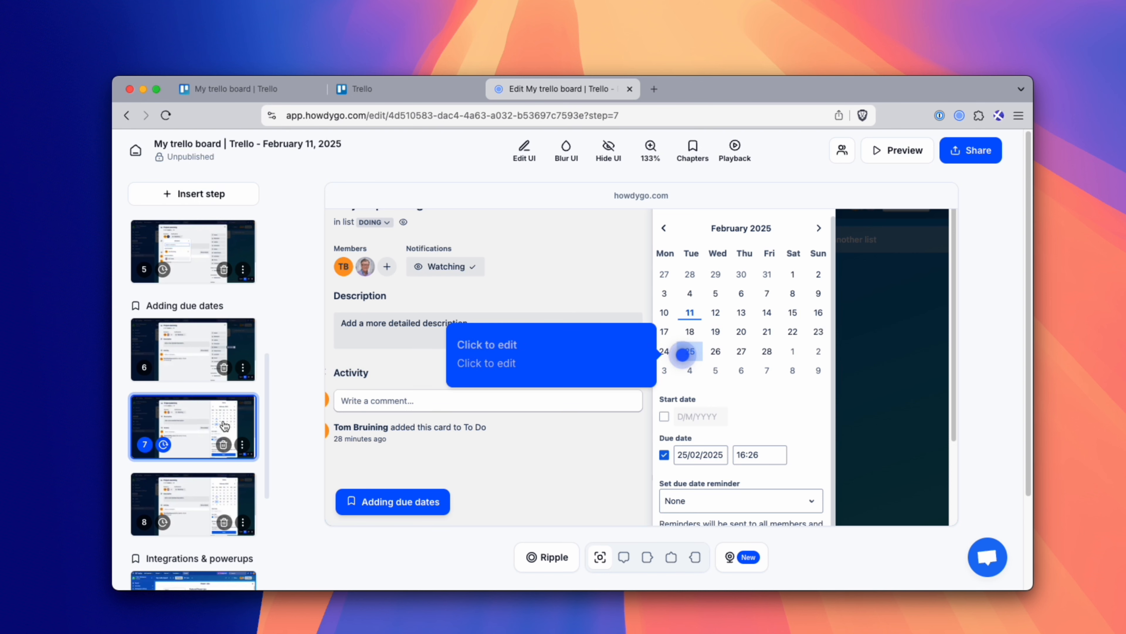
# - Look over steps 1 to 3 and preview the demo from its first step through to the Integrations & powerups chapter
pyautogui.scroll(5, 187, 396)
pyautogui.scroll(3, 187, 396)
pyautogui.click(187, 276)
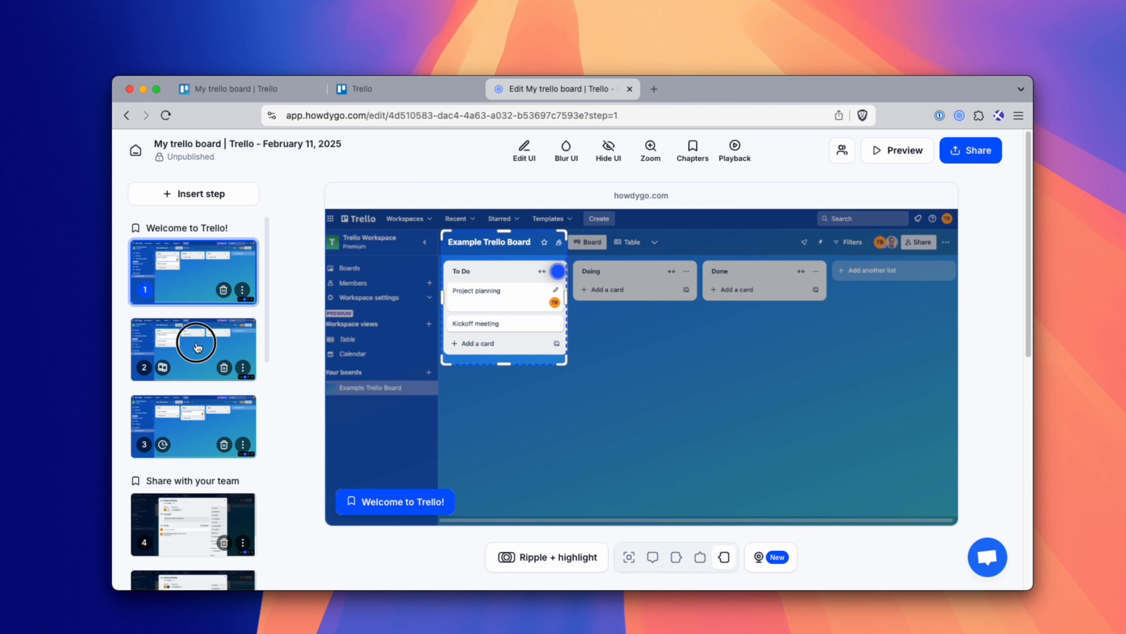
pyautogui.click(198, 347)
pyautogui.click(204, 415)
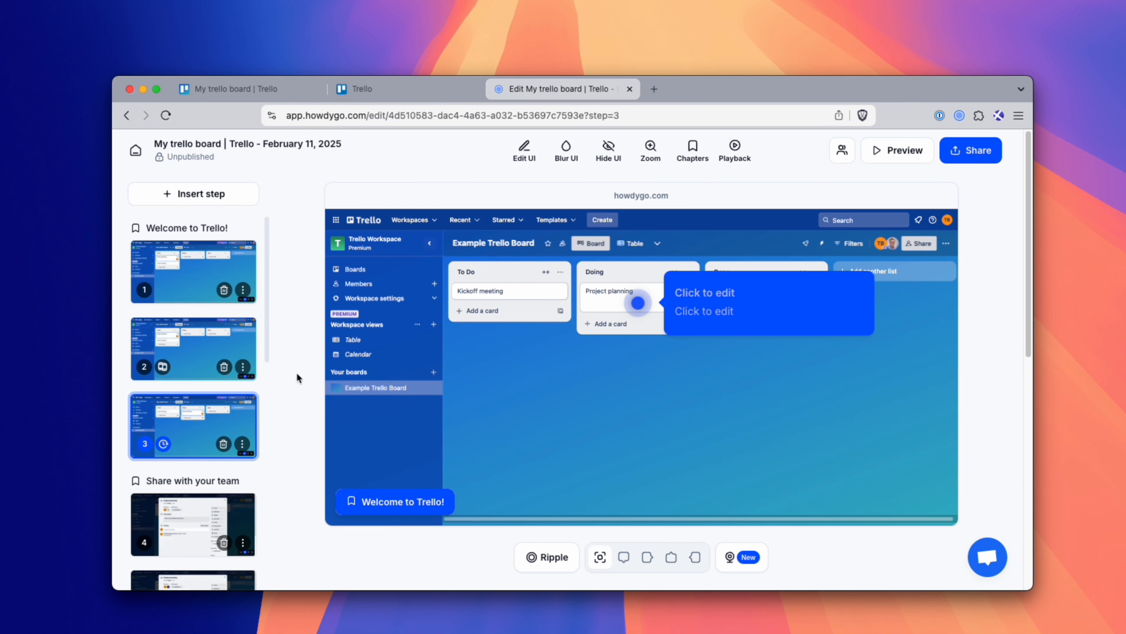
pyautogui.scroll(-10, 202, 418)
pyautogui.scroll(3, 192, 428)
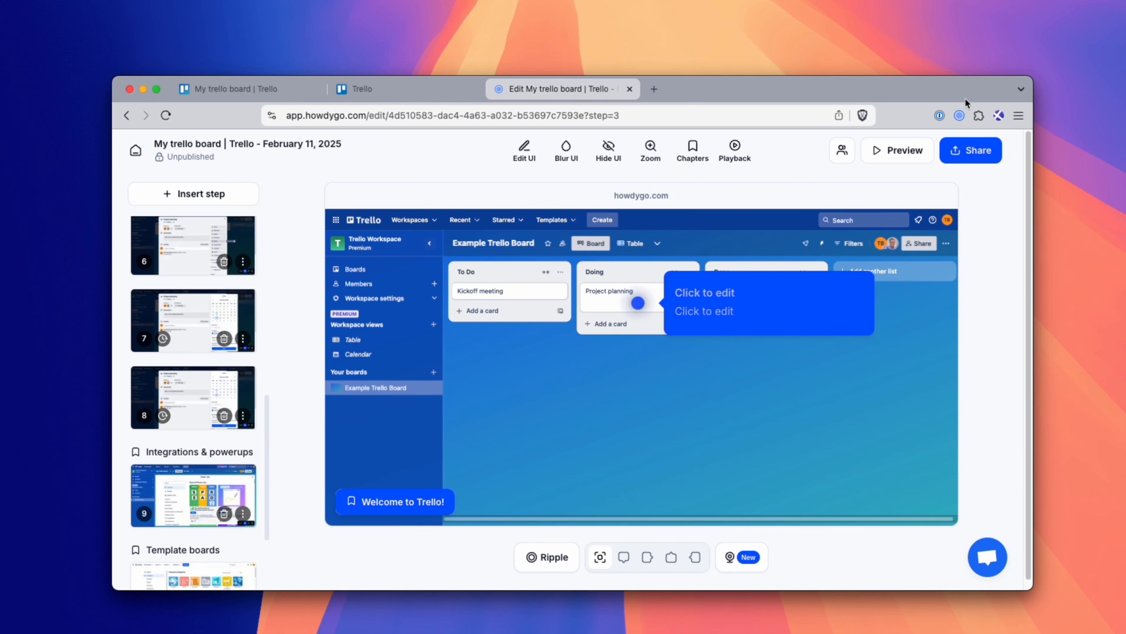
pyautogui.click(885, 149)
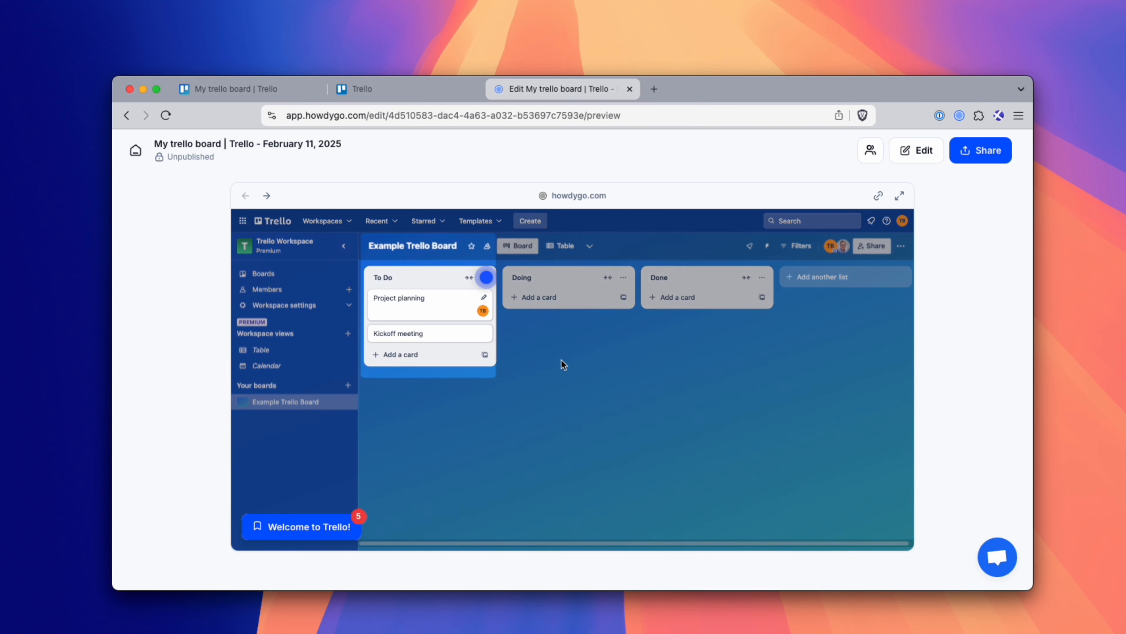
pyautogui.click(665, 286)
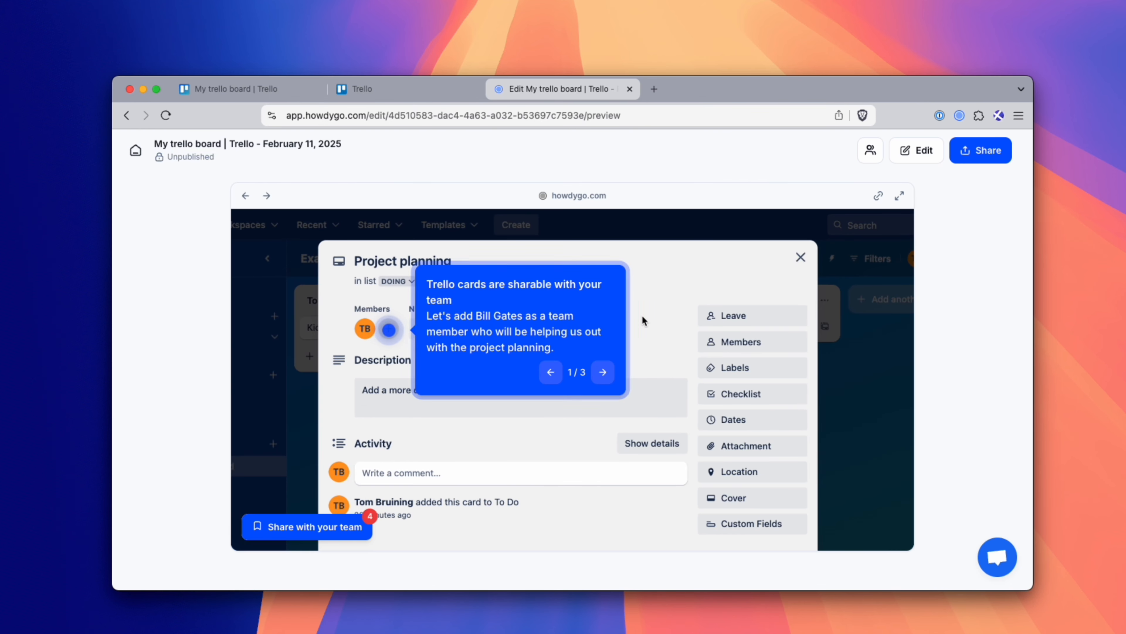
pyautogui.click(591, 350)
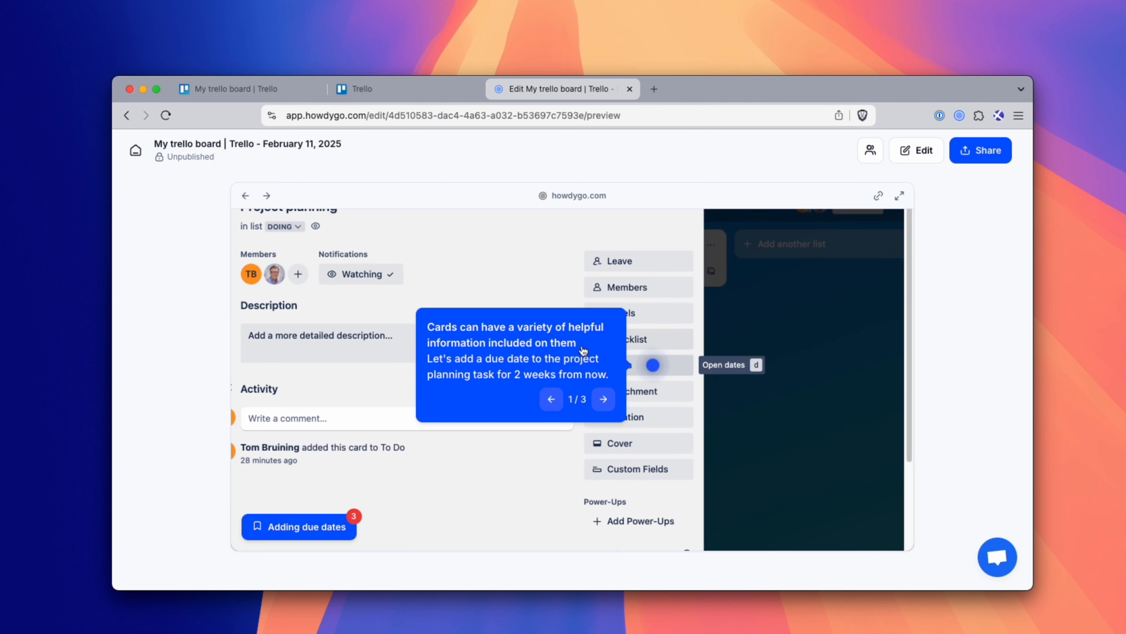
pyautogui.click(482, 390)
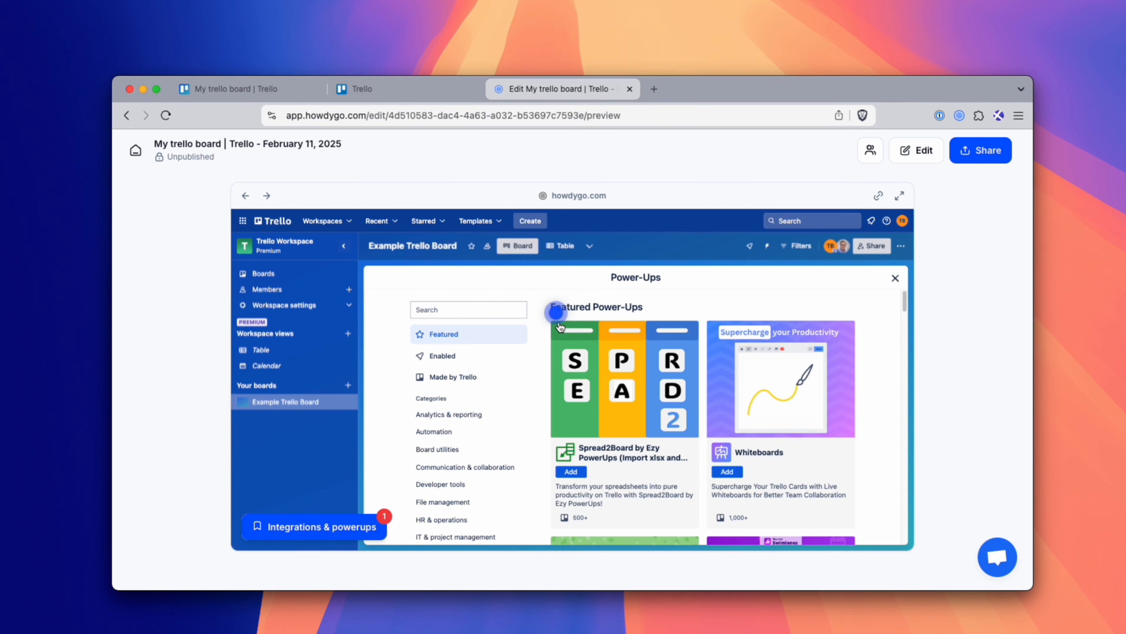
# - Return to editing the demo and select step 8, the last step of the Adding due dates chapter
pyautogui.click(912, 162)
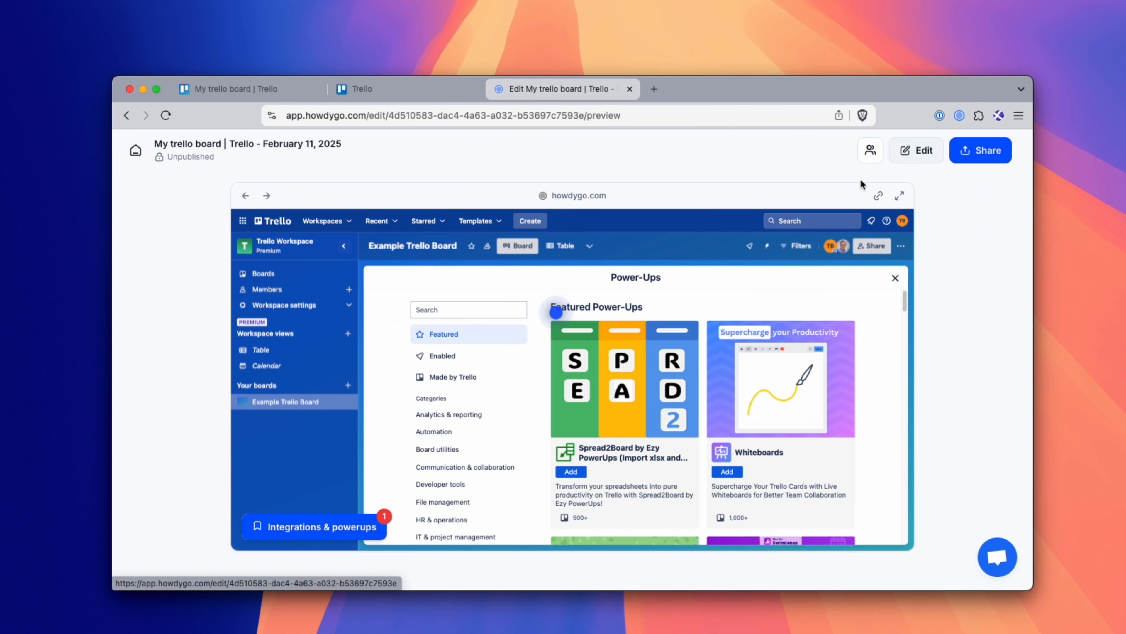
pyautogui.scroll(-5, 238, 439)
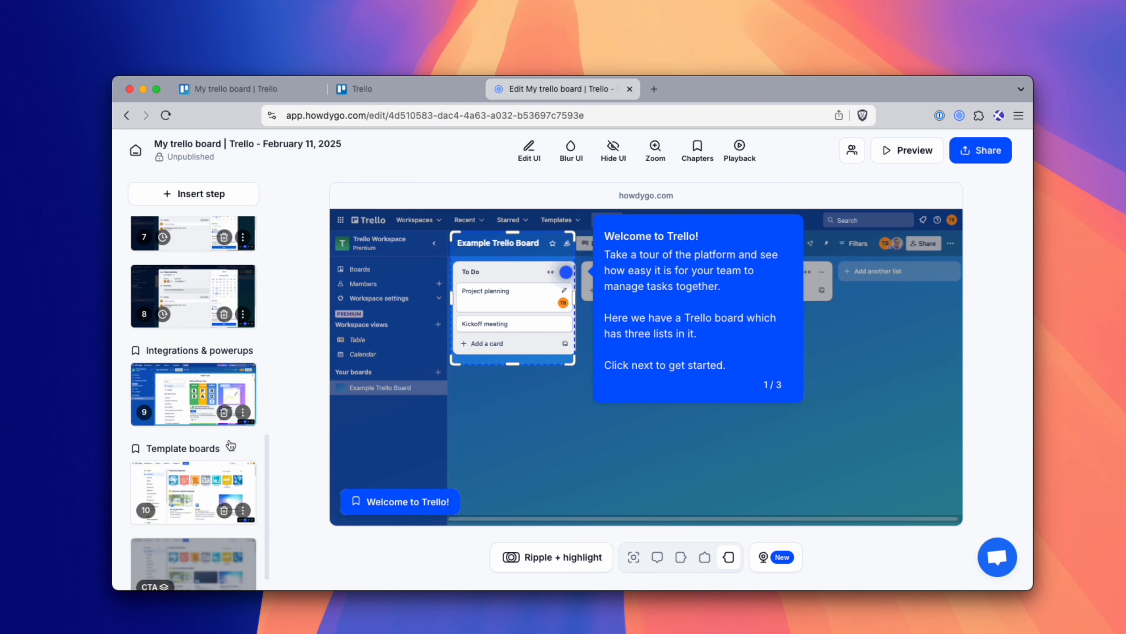
pyautogui.click(200, 334)
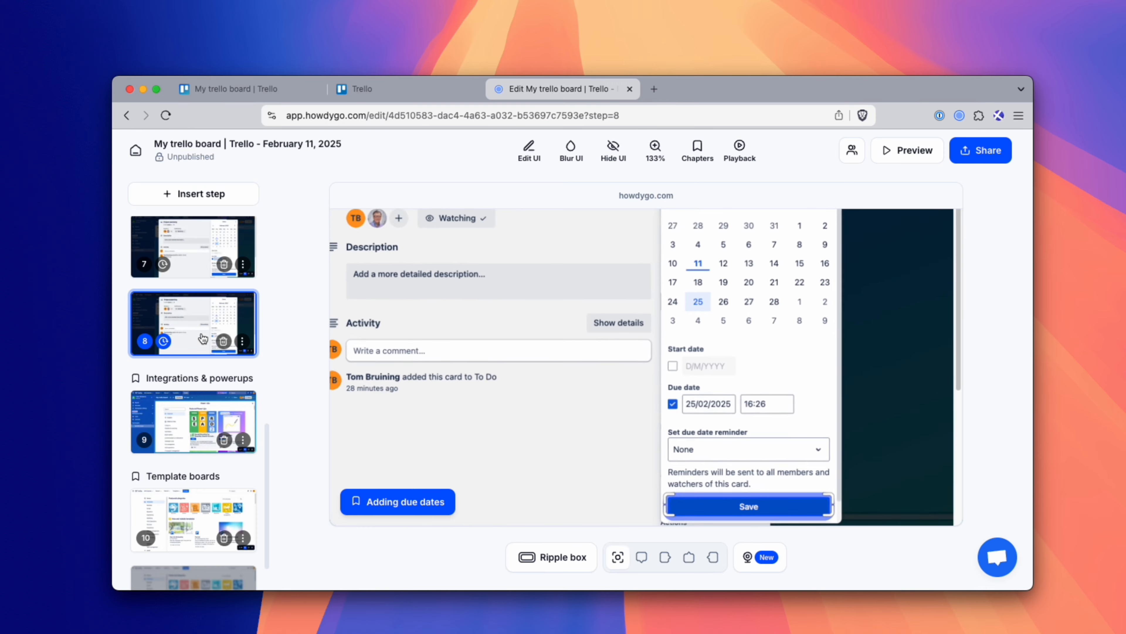
pyautogui.click(207, 196)
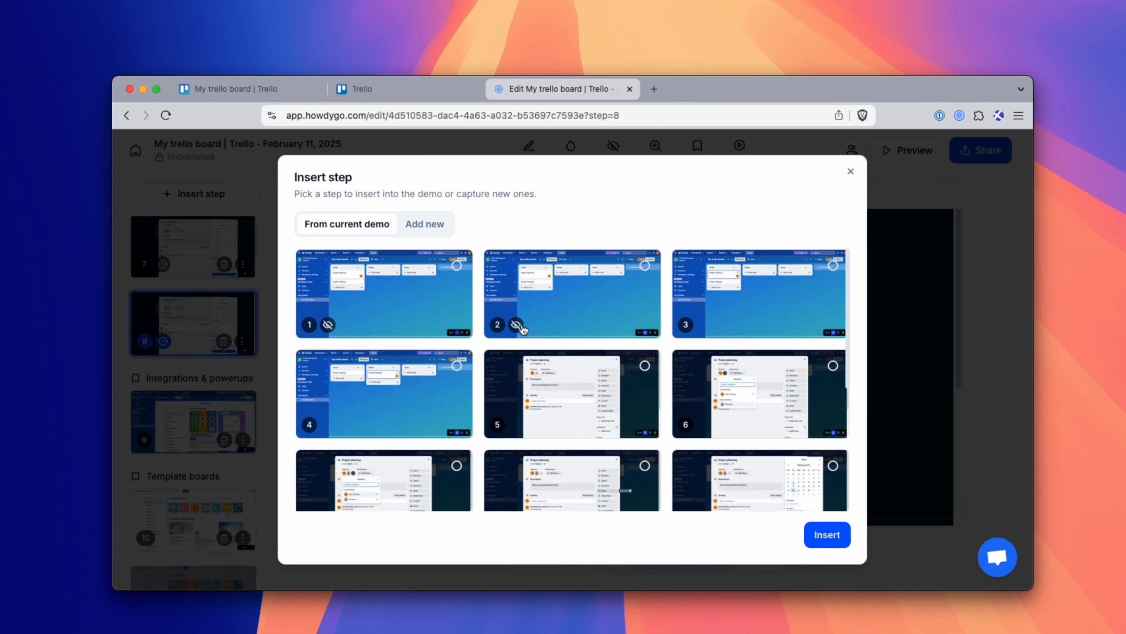
pyautogui.scroll(-5, 555, 399)
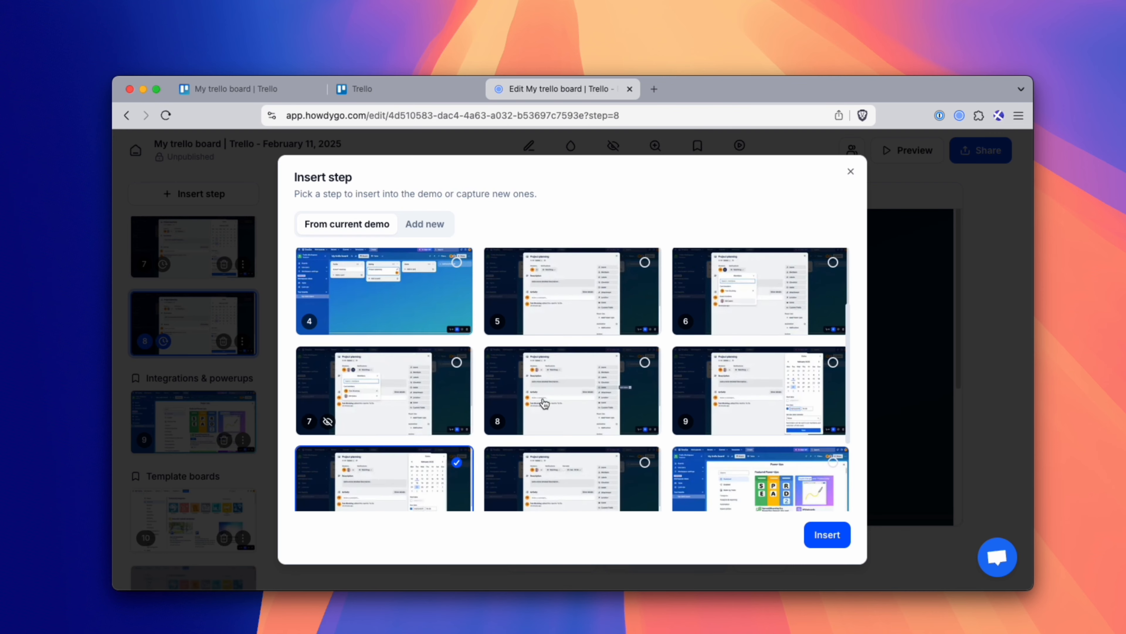
pyautogui.click(550, 380)
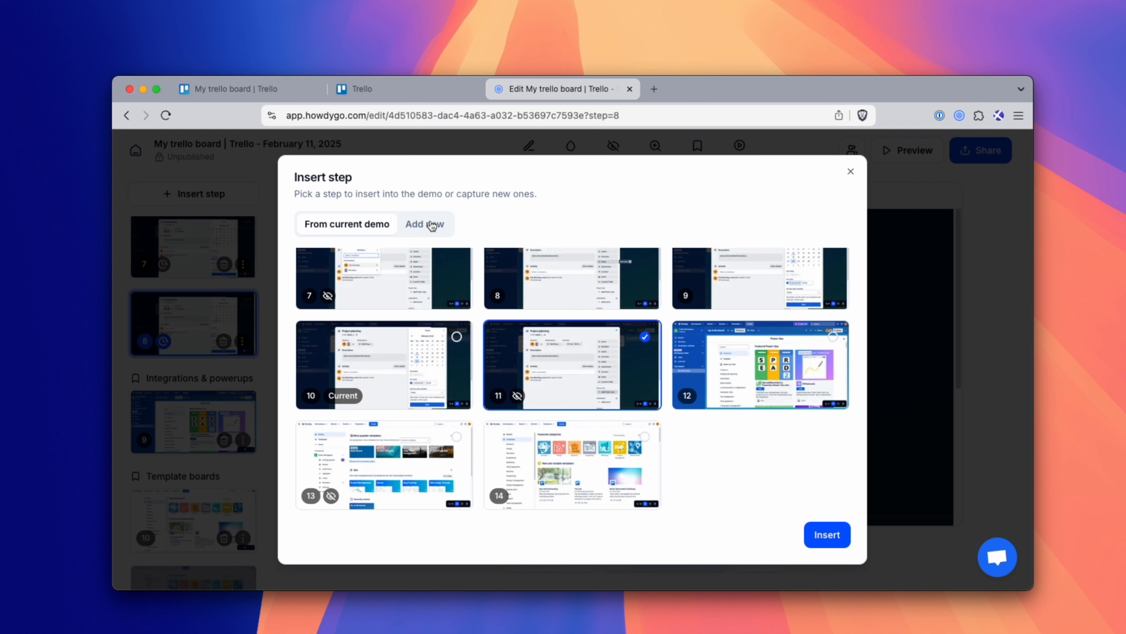
pyautogui.click(426, 234)
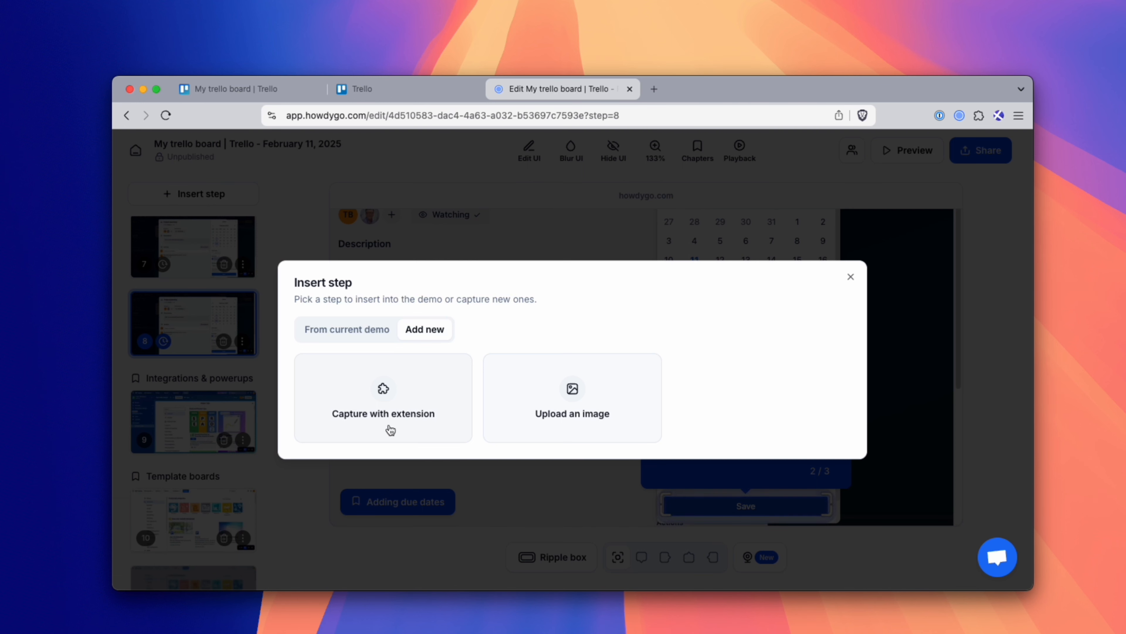
pyautogui.click(404, 424)
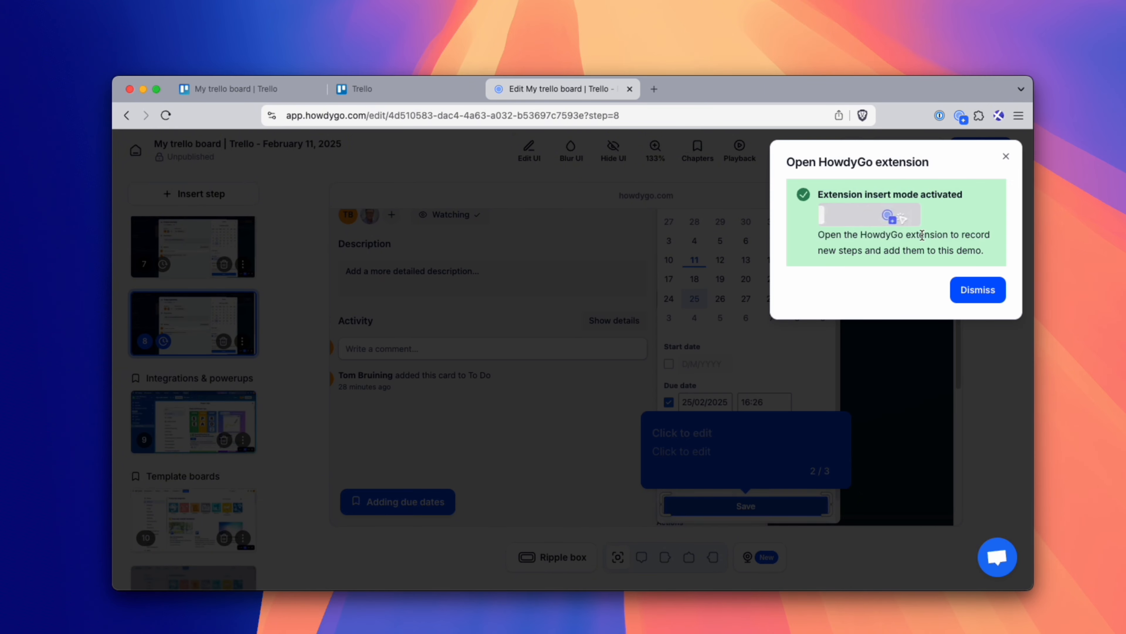
pyautogui.click(978, 290)
pyautogui.click(959, 117)
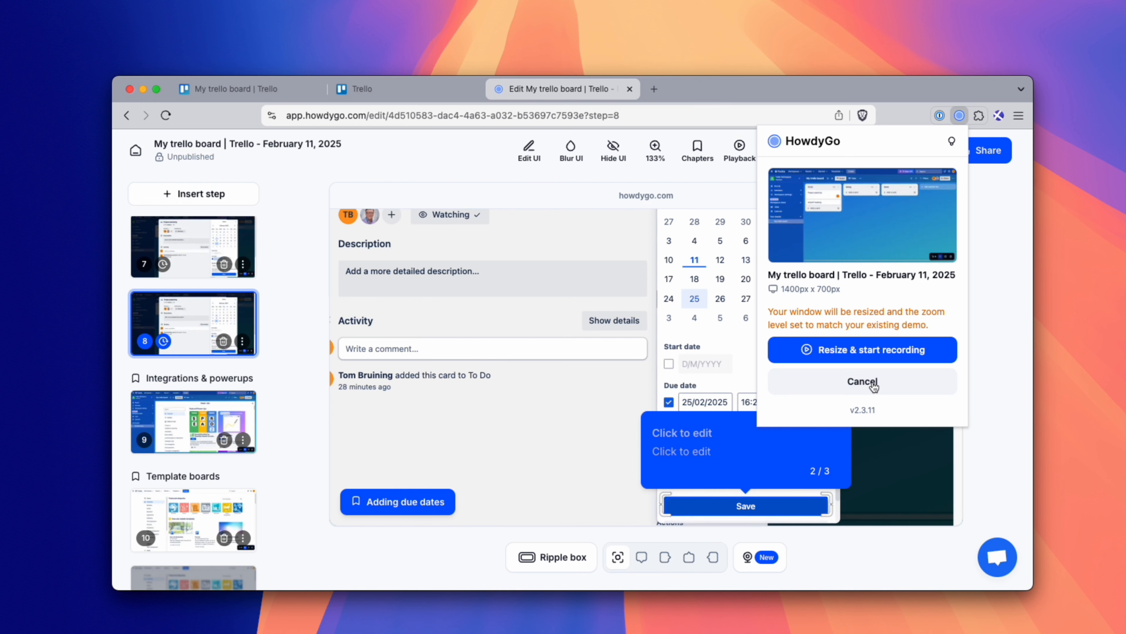
pyautogui.click(863, 382)
pyautogui.click(980, 323)
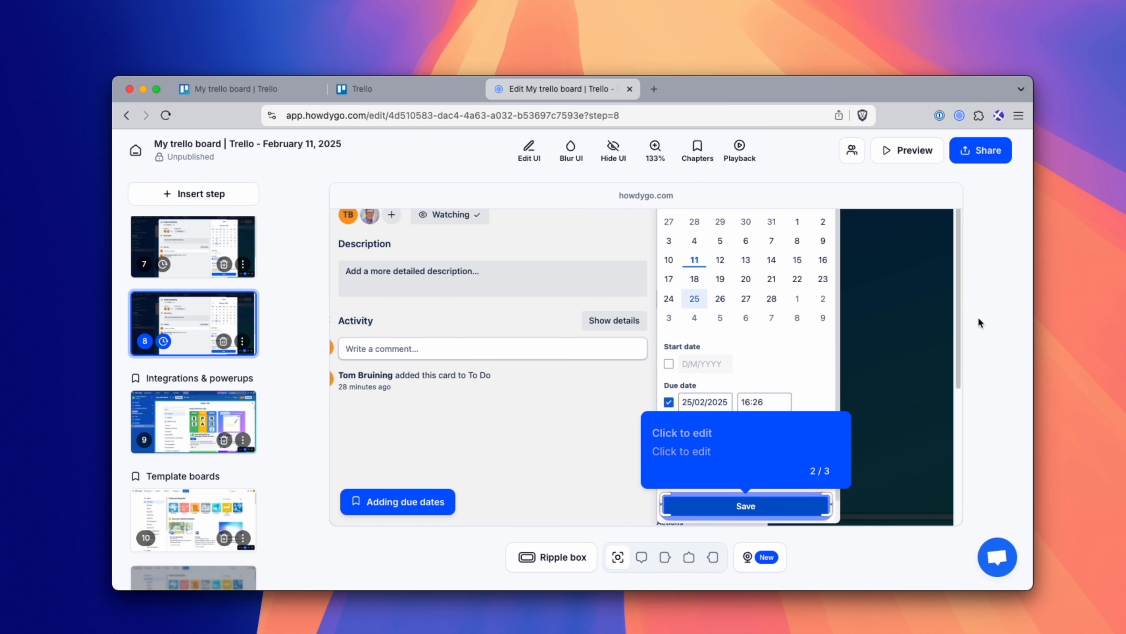
# - Insert the hidden capture 11, the Project planning card with its due date set, from the current demo after step 8
pyautogui.click(194, 194)
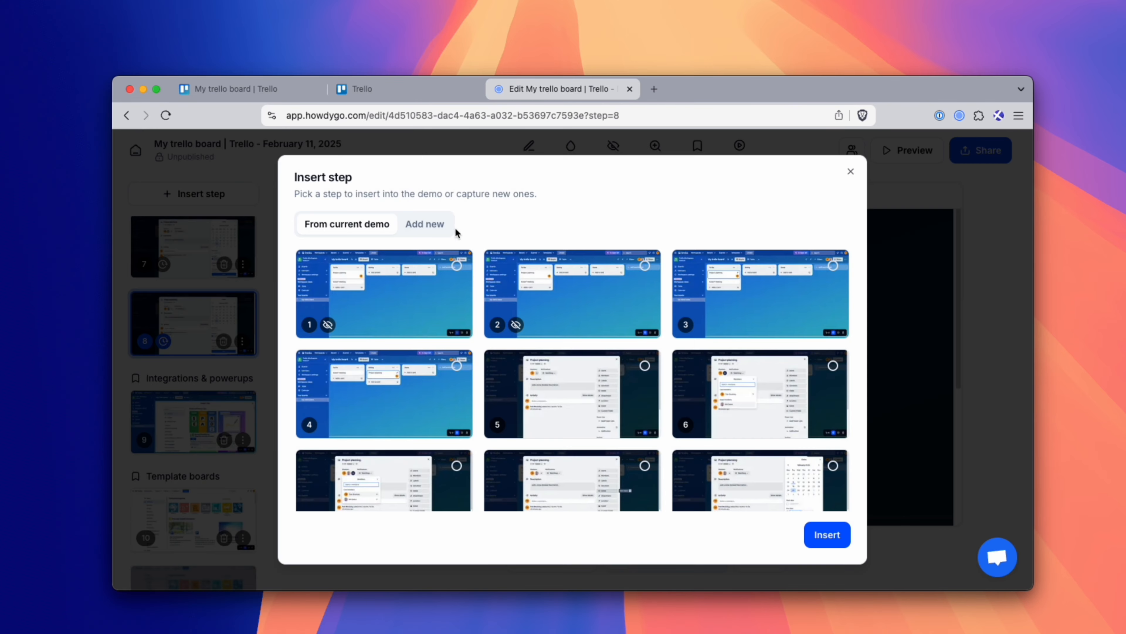
pyautogui.click(448, 222)
pyautogui.click(347, 329)
pyautogui.scroll(-5, 608, 399)
pyautogui.click(644, 408)
pyautogui.click(827, 535)
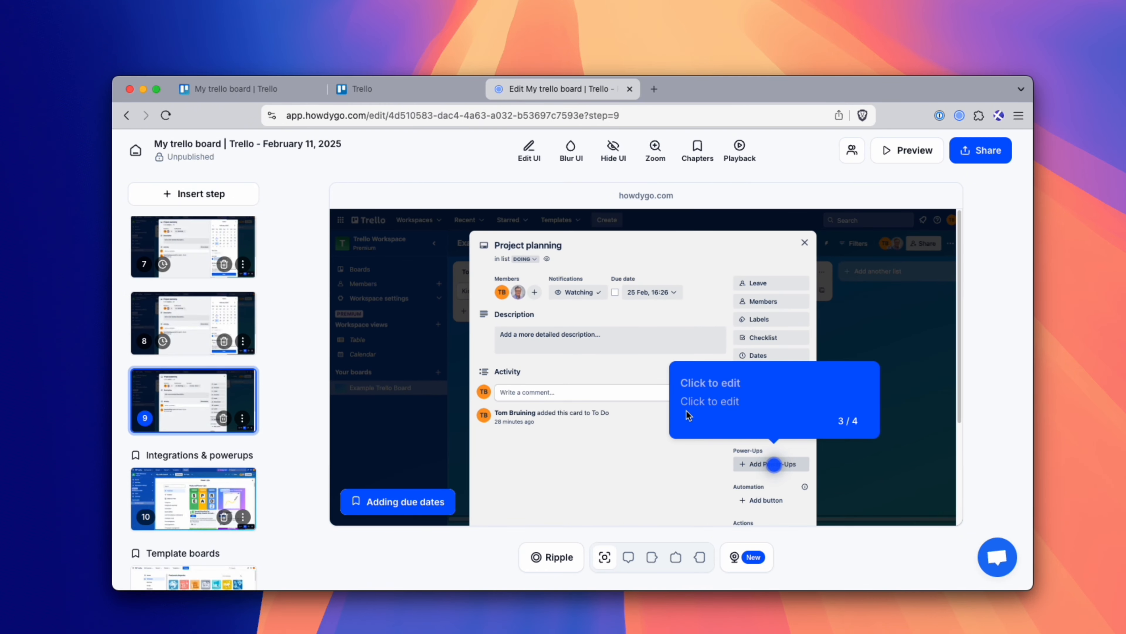
# - Change step 9's ripple hotspot on the Add Power-Ups option to a ripple box
pyautogui.click(706, 382)
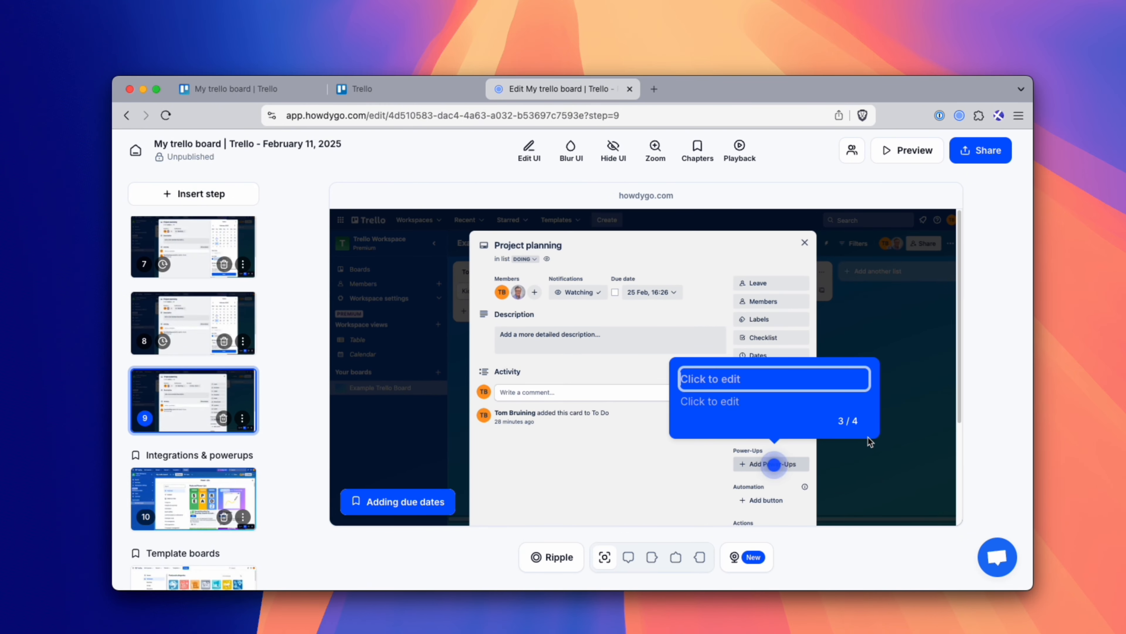
pyautogui.click(552, 557)
pyautogui.click(505, 505)
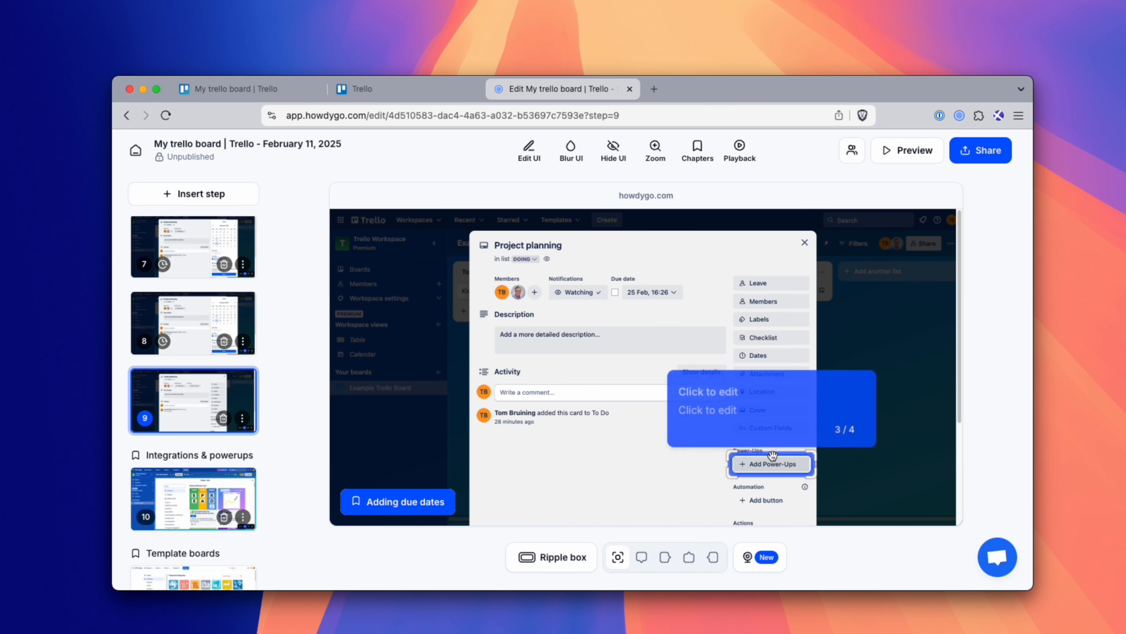
# - Title step 9's callout "Trello comes with a huge range of integrations with all the tools you already use", body "Let's take a look at the Power-Ups library."
pyautogui.click(710, 389)
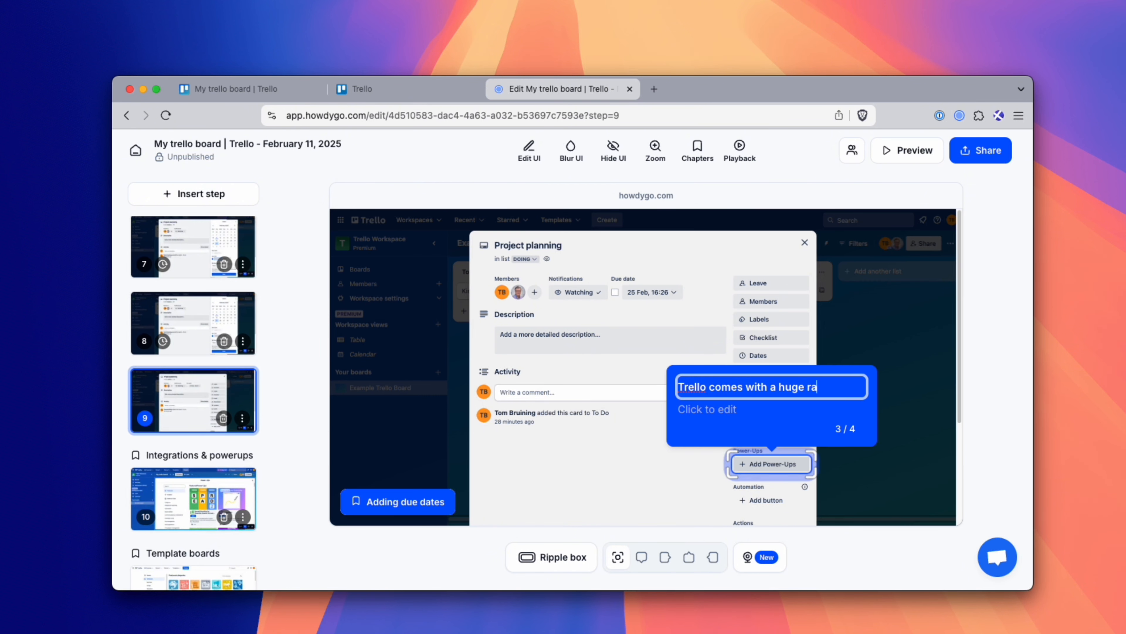
pyautogui.write('integrations with all the to')
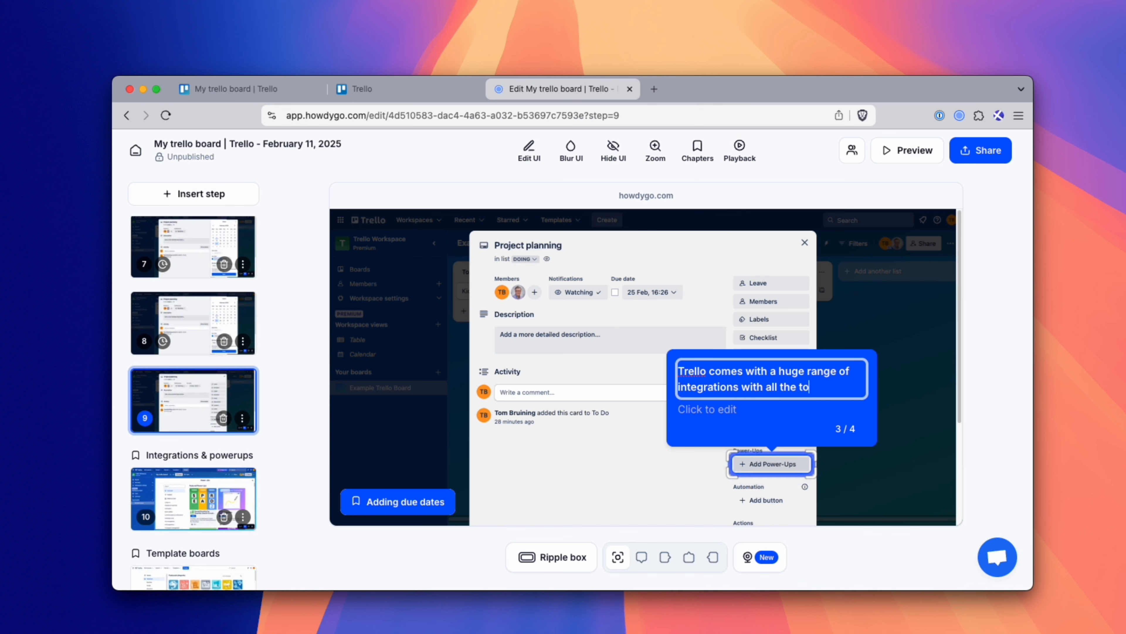
pyautogui.write('lready use')
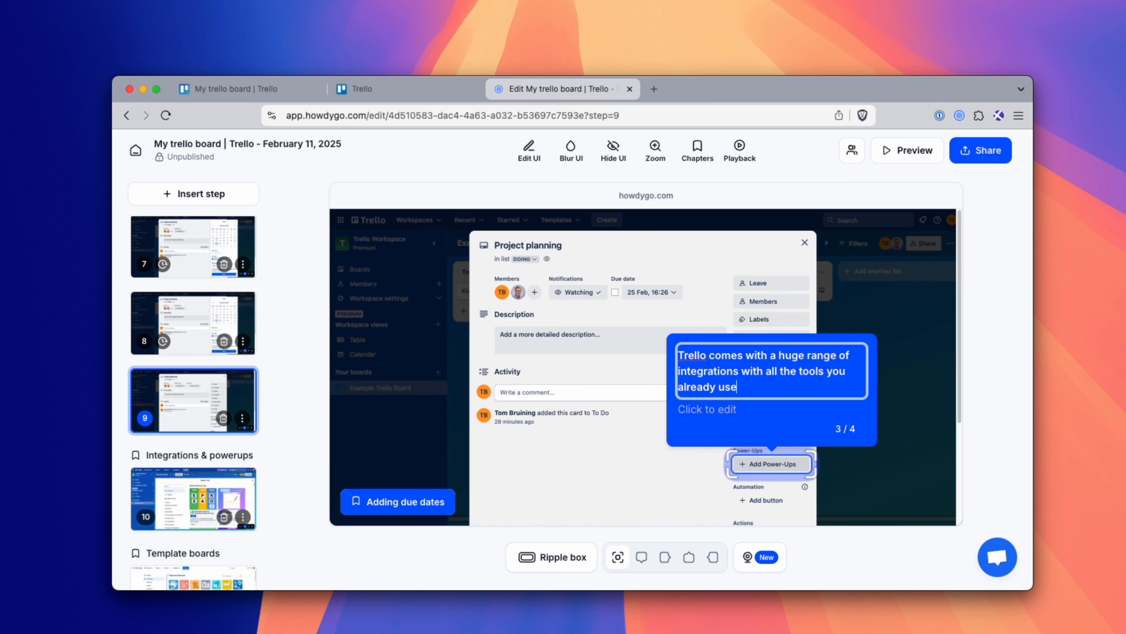
pyautogui.press('Tab')
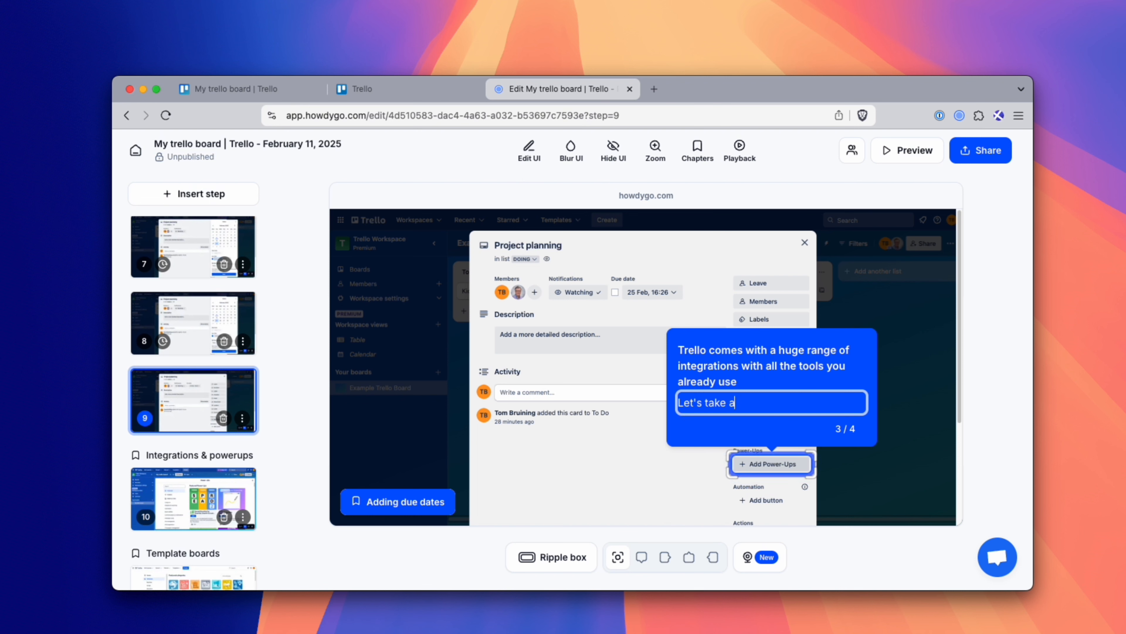
pyautogui.write('at th')
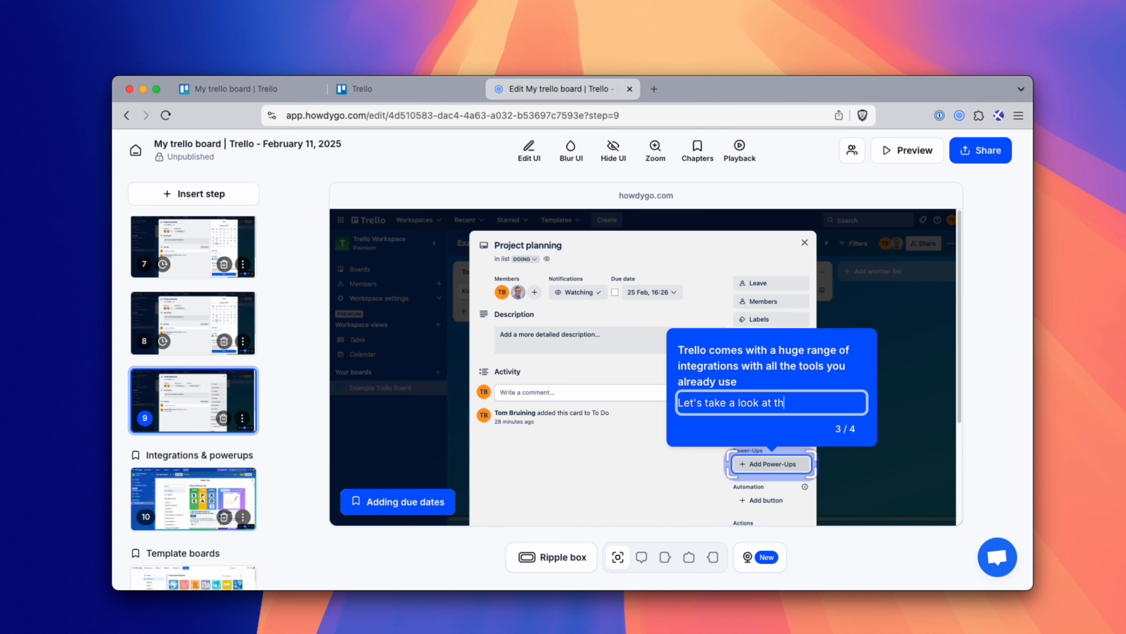
pyautogui.write('e Power-Ups library.')
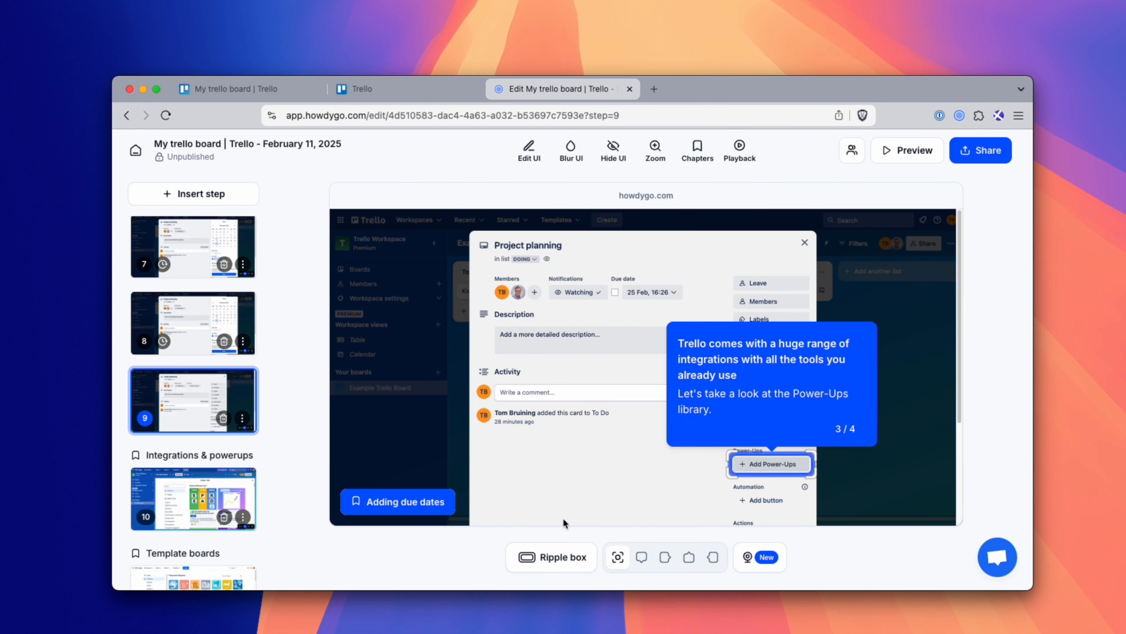
# - Zoom step 9 to 133% on the lower part of the card around Add Power-Ups, and preview the demo
pyautogui.click(656, 150)
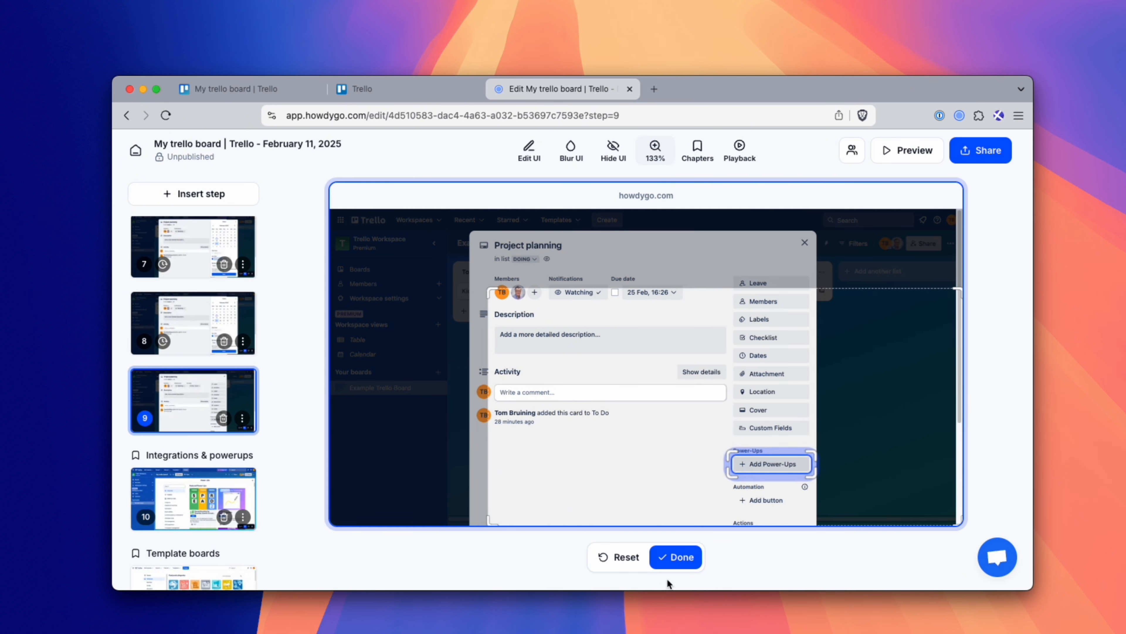
pyautogui.click(676, 557)
pyautogui.click(911, 151)
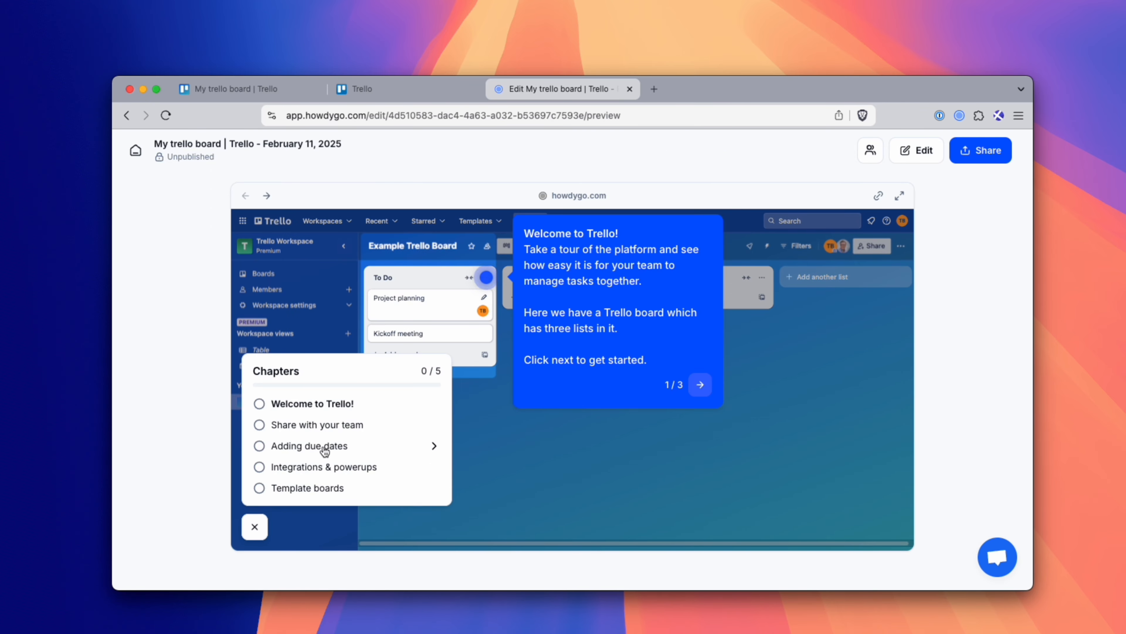
# - Preview the demo from the Adding due dates chapter through the due date and Add Power-Ups steps into Integrations & powerups
pyautogui.click(325, 447)
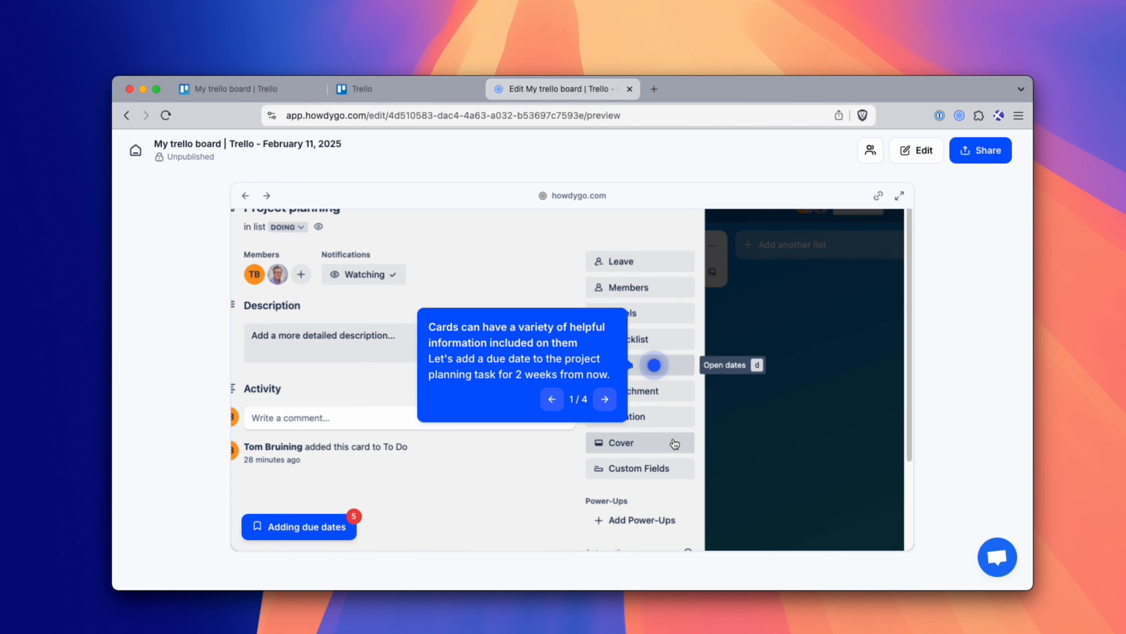
pyautogui.click(654, 364)
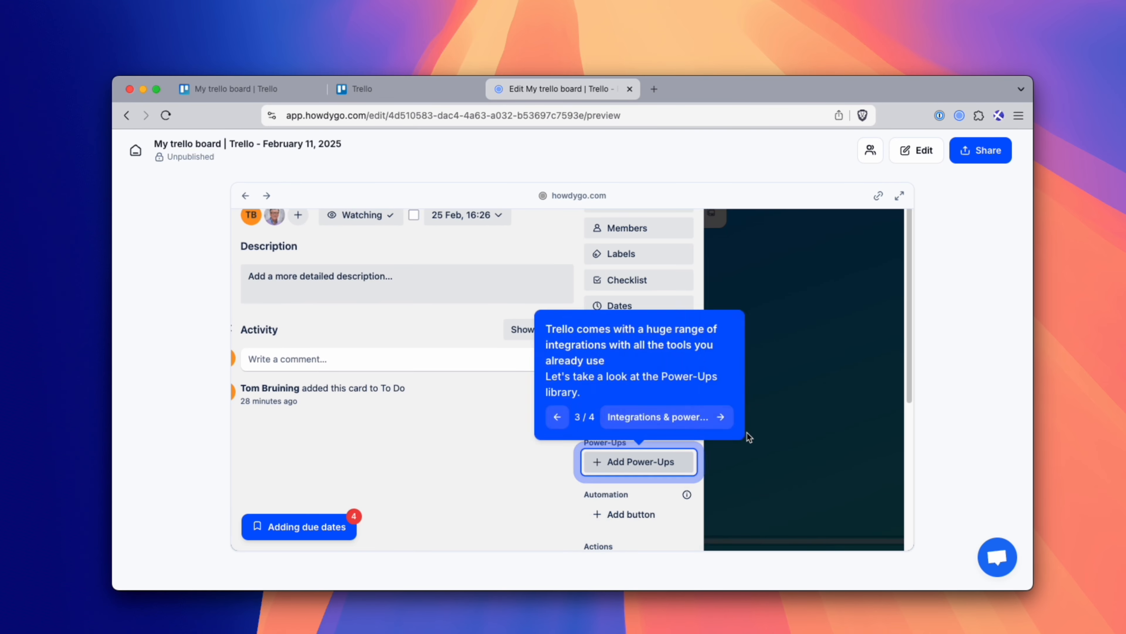
pyautogui.click(654, 463)
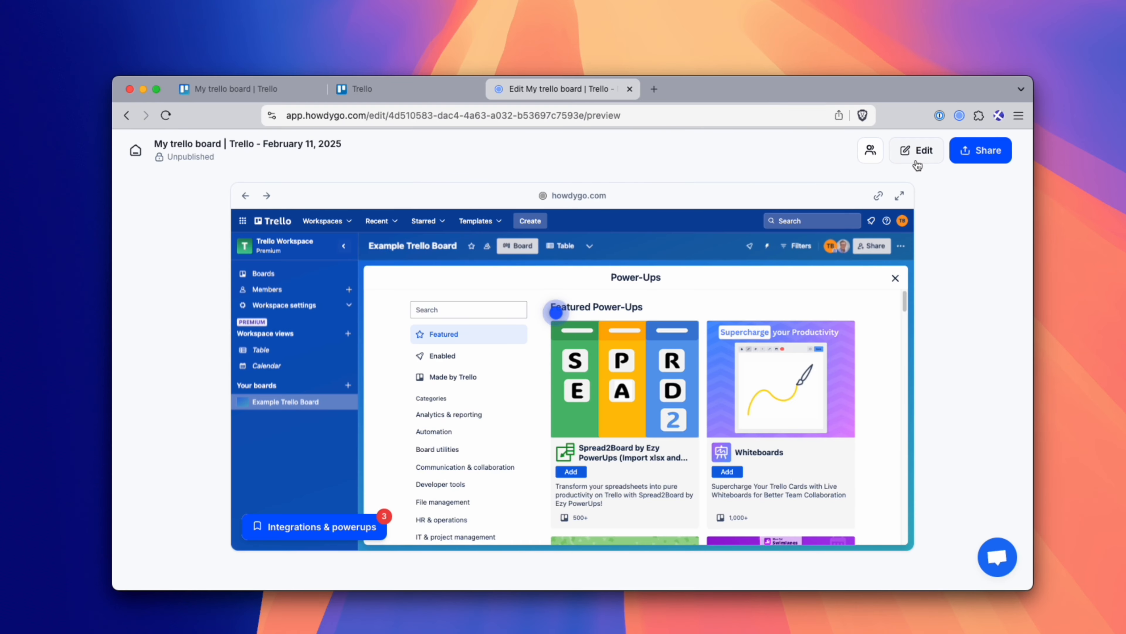
# - Return to editing step 2 and blur the Trello Workspace name and the account avatar in the Trello header
pyautogui.click(916, 150)
pyautogui.click(189, 366)
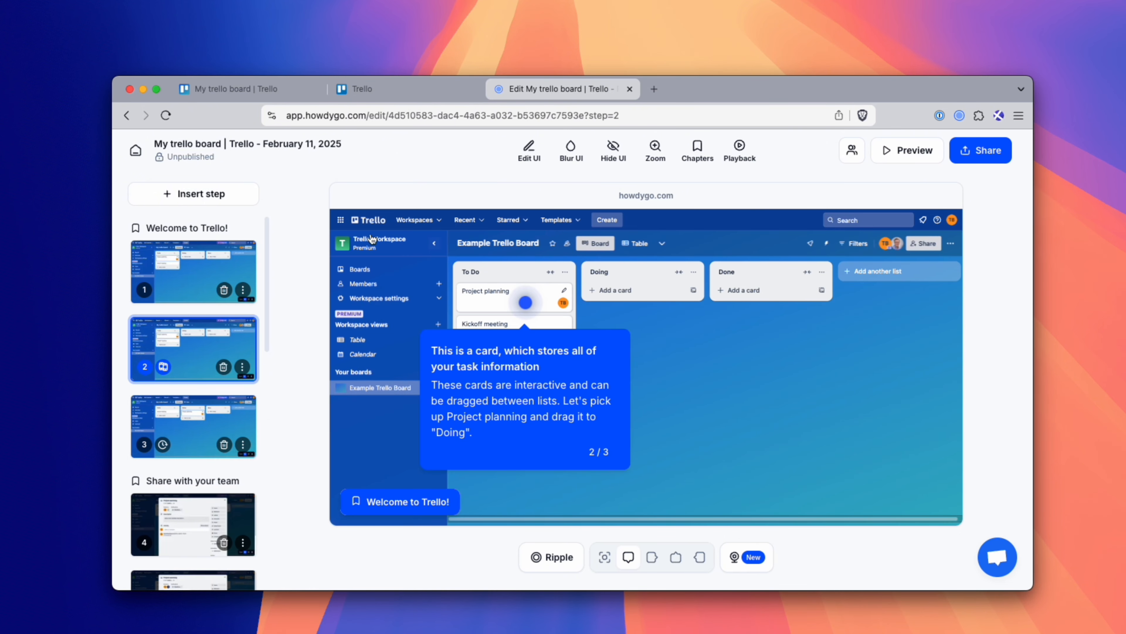
pyautogui.click(570, 155)
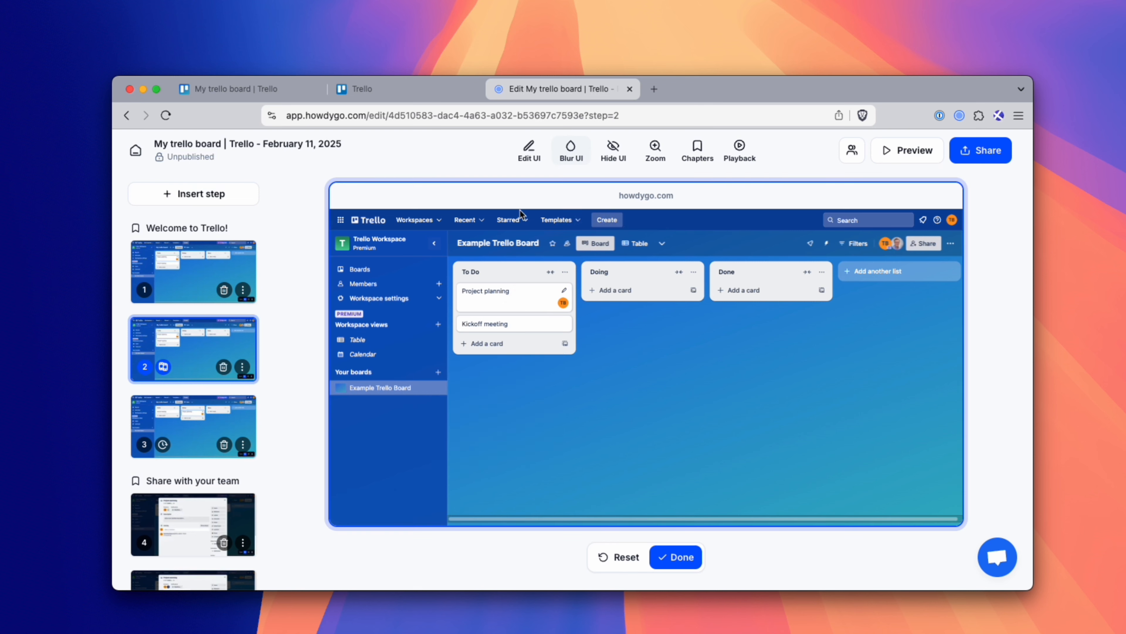
pyautogui.click(375, 245)
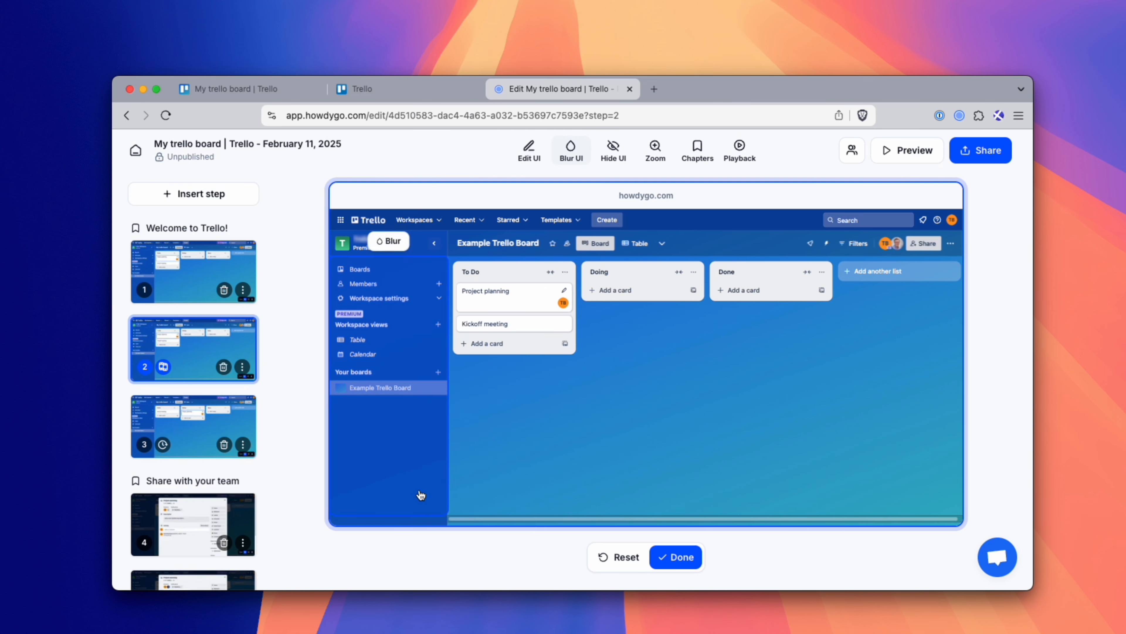
pyautogui.moveTo(391, 394)
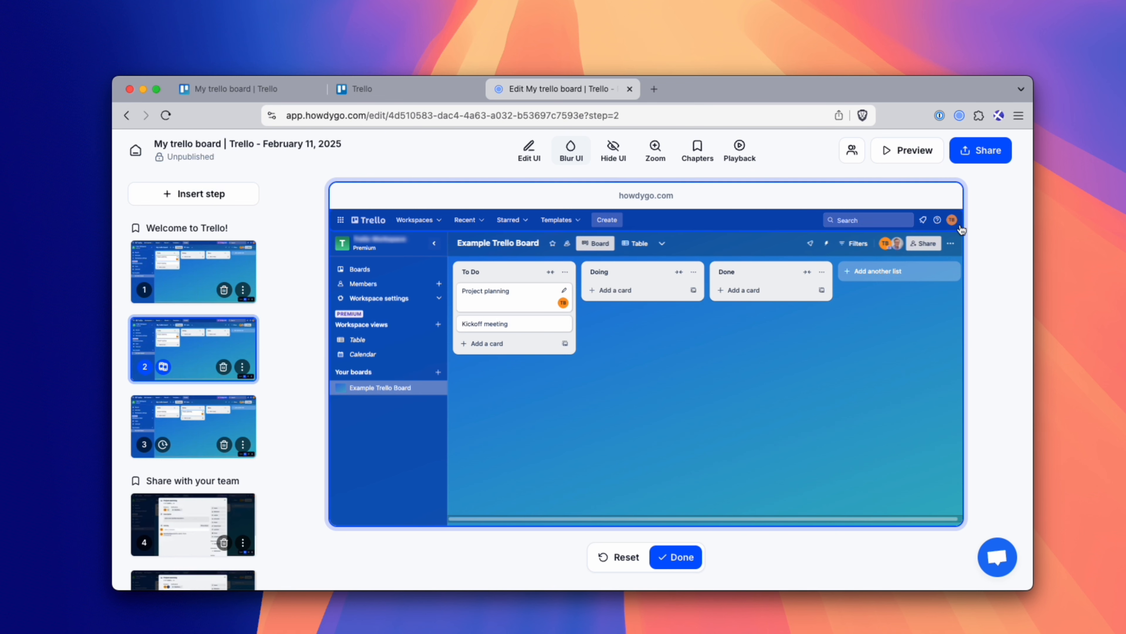
pyautogui.click(950, 240)
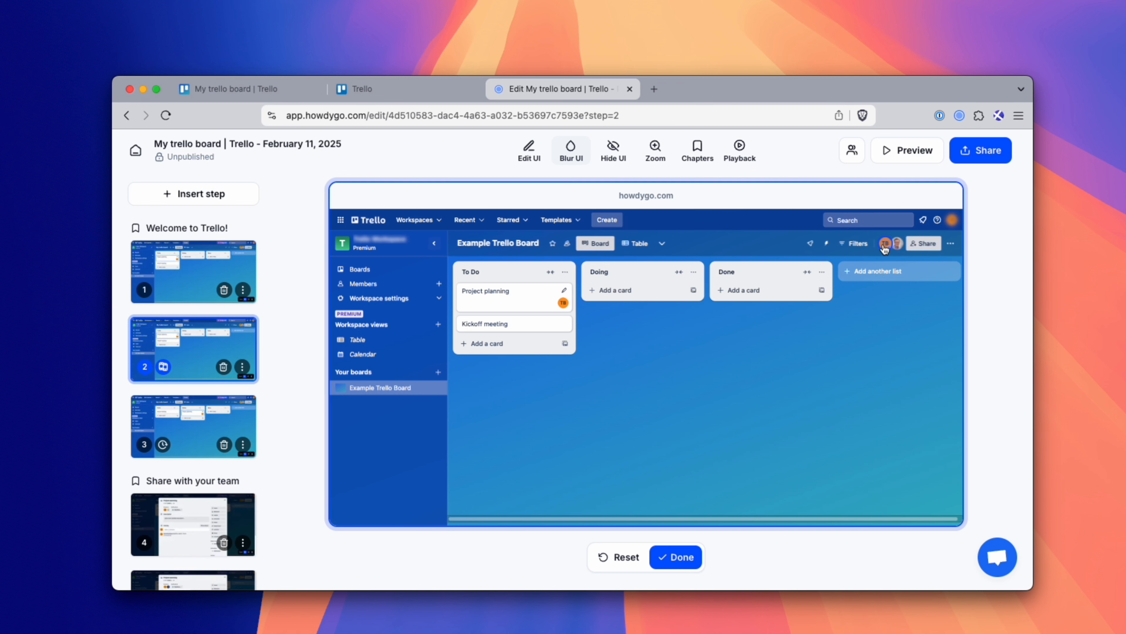
pyautogui.click(572, 153)
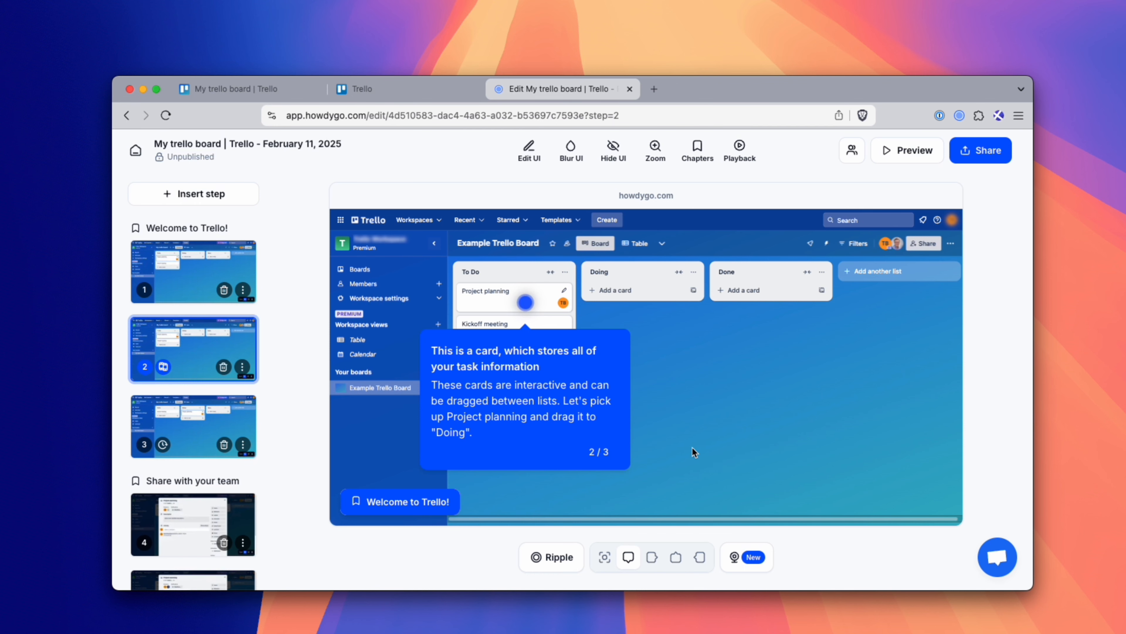
# - Look through the captures of steps 4, 5 and 6 to check how the demo appears after blurring
pyautogui.scroll(-5, 206, 437)
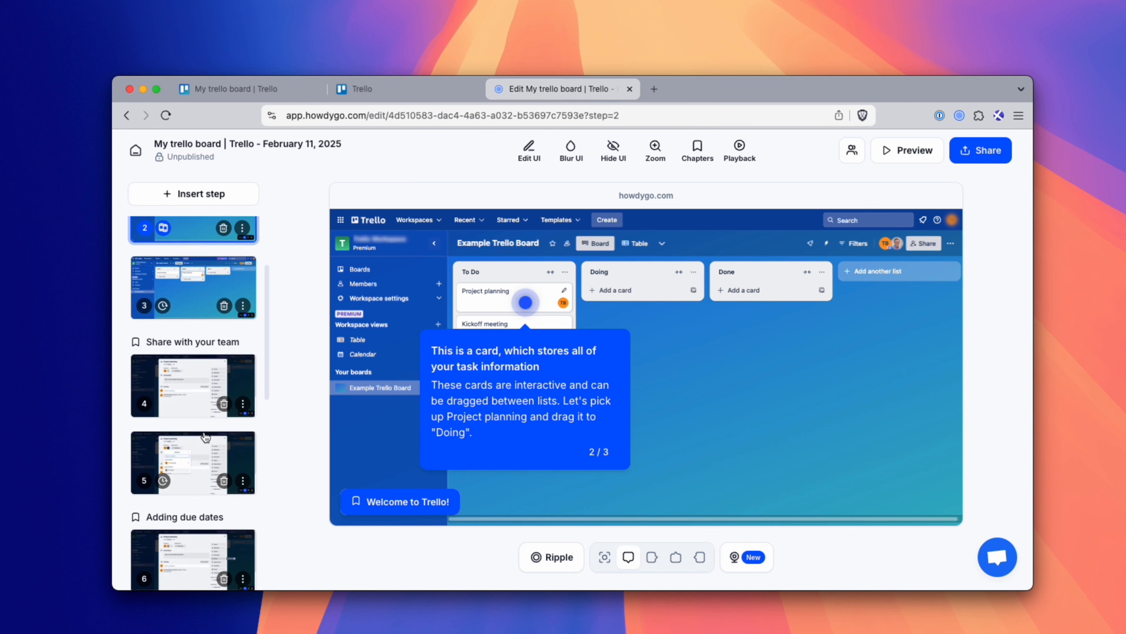
pyautogui.click(199, 284)
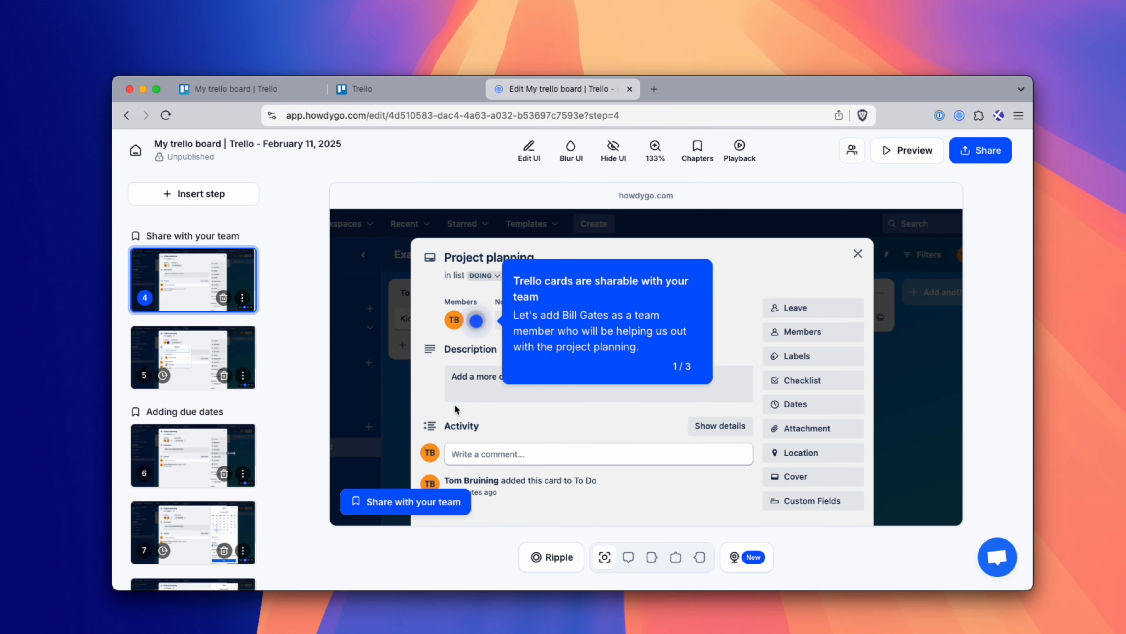
pyautogui.click(195, 355)
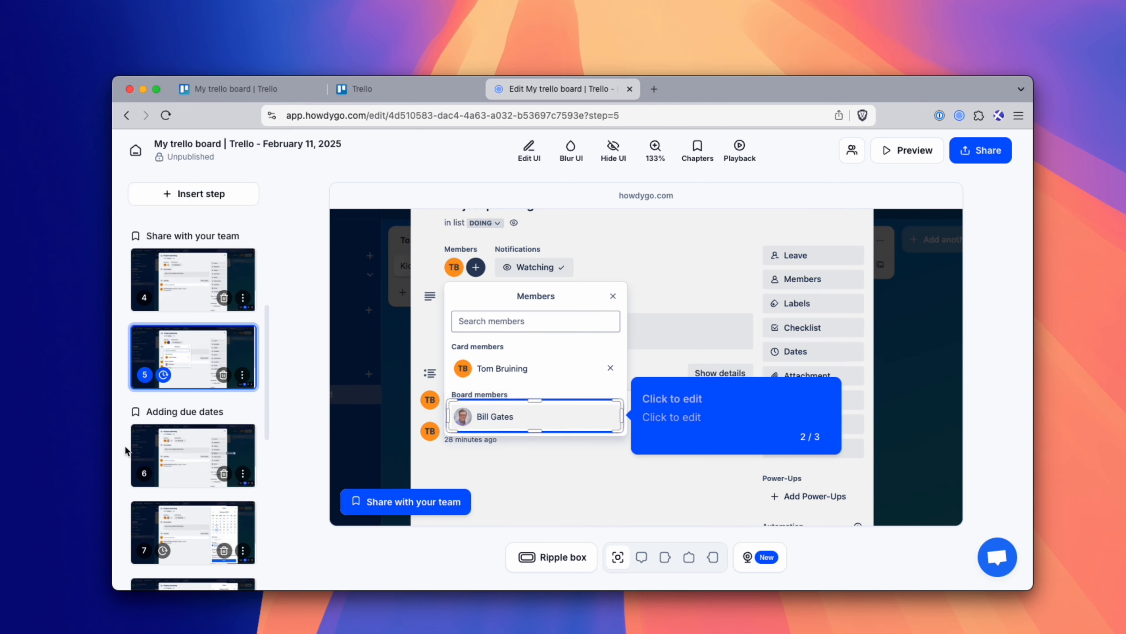
pyautogui.click(144, 440)
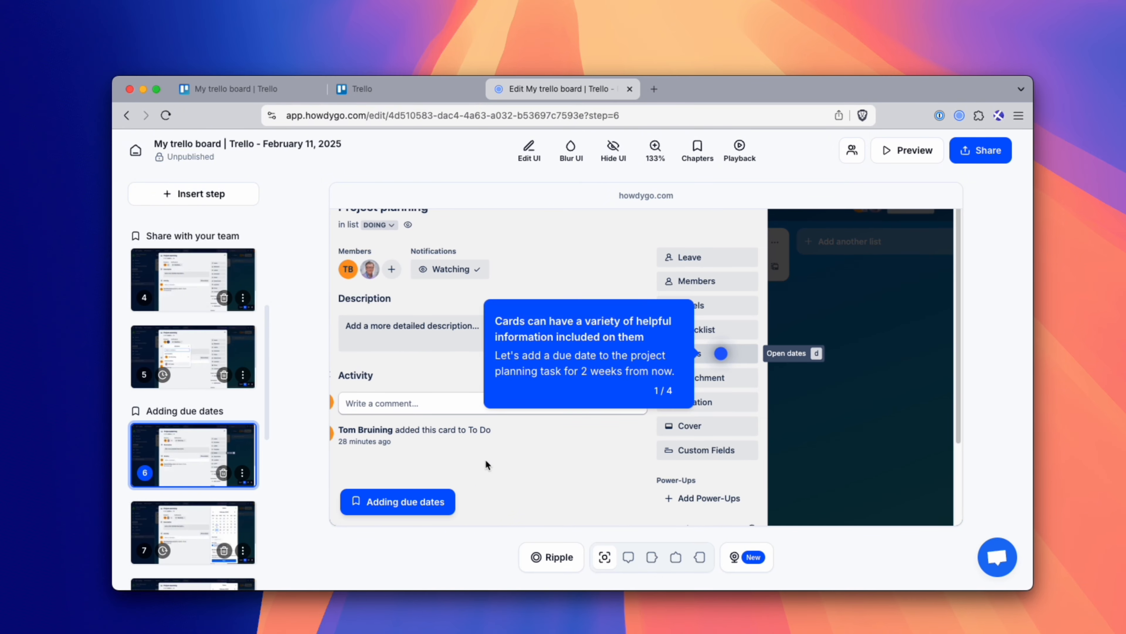
pyautogui.scroll(-3, 204, 471)
pyautogui.scroll(-6, 204, 471)
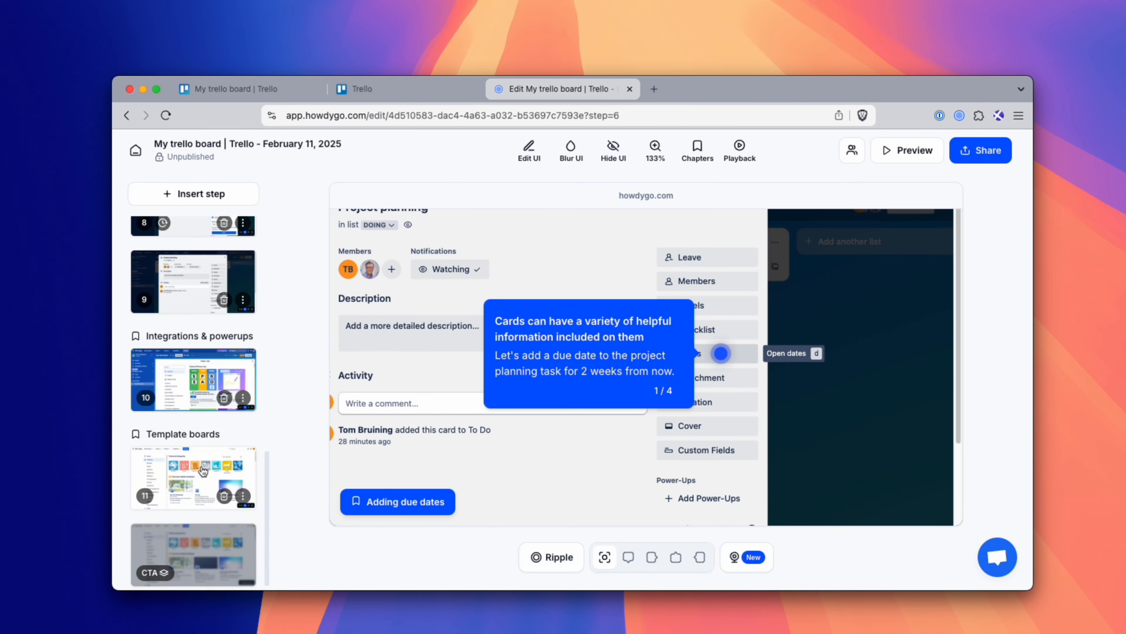
# - Title step 10's callout "Take a scroll to see a collection of Power-ups"
pyautogui.click(191, 382)
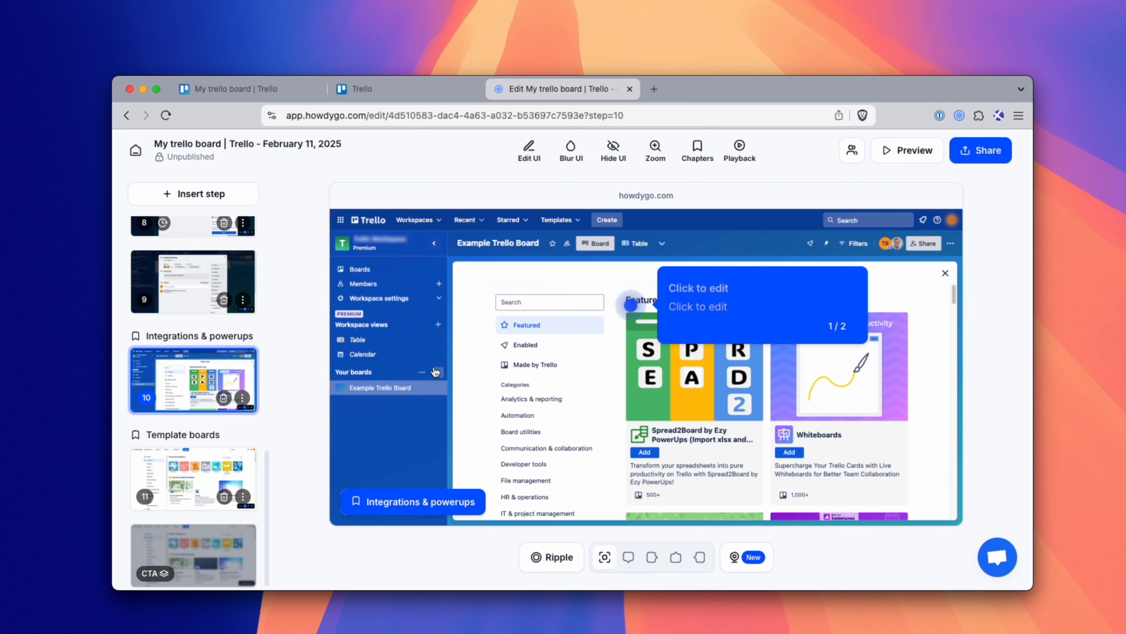
pyautogui.click(698, 293)
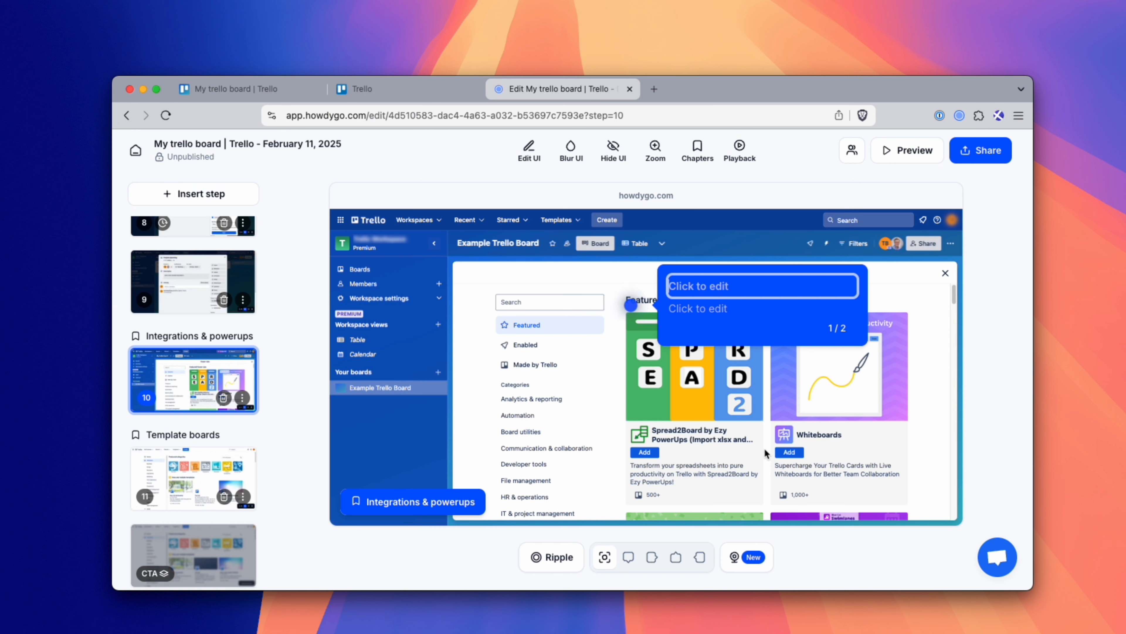
pyautogui.write('Take ascroll to see a collection of i')
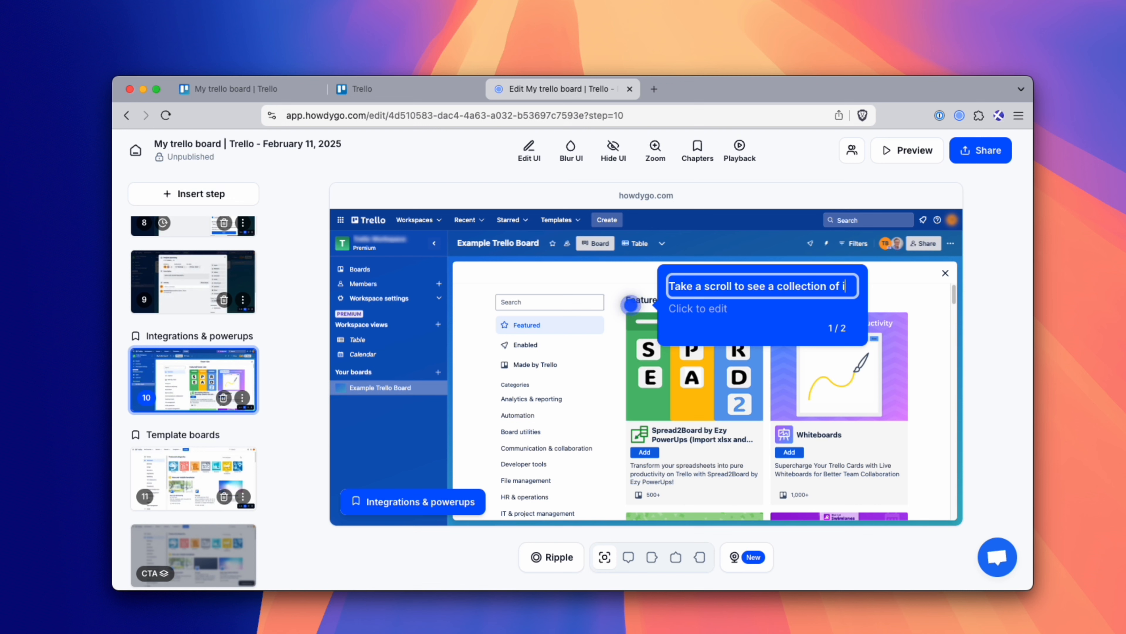
pyautogui.write('ntegration')
pyautogui.hotkey('alt', 'BackSpace')
pyautogui.write('Power-ups')
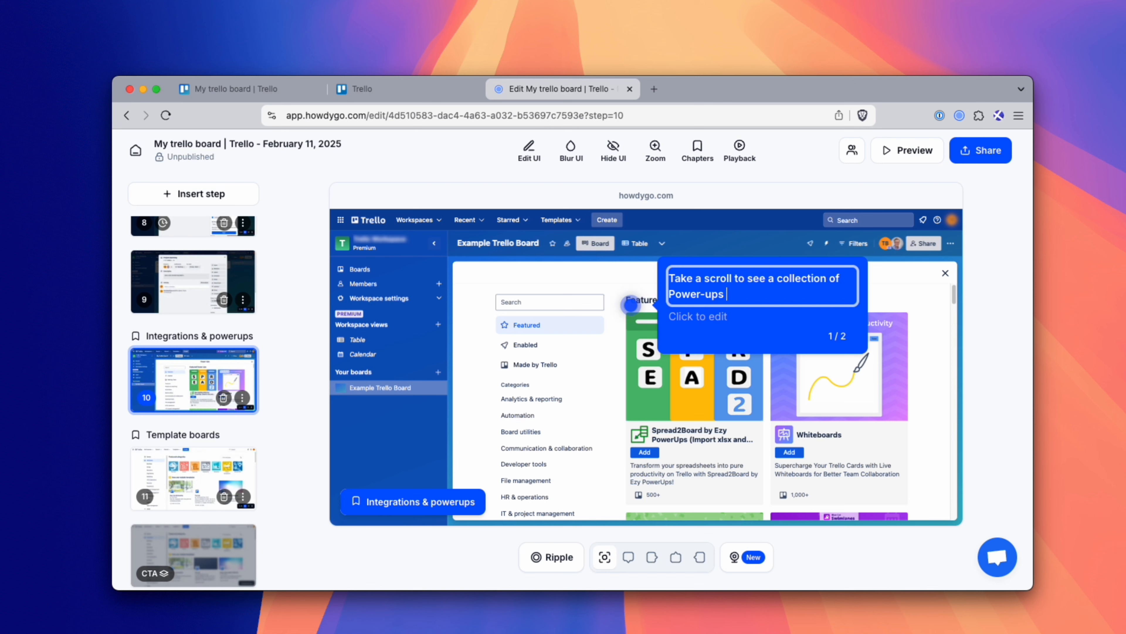
# - Set step 10's callout body to "More integrations are available in app." and shift its hotspot beside Featured Power-Ups with the callout on its left
pyautogui.click(686, 322)
pyautogui.write('More integrations are availab')
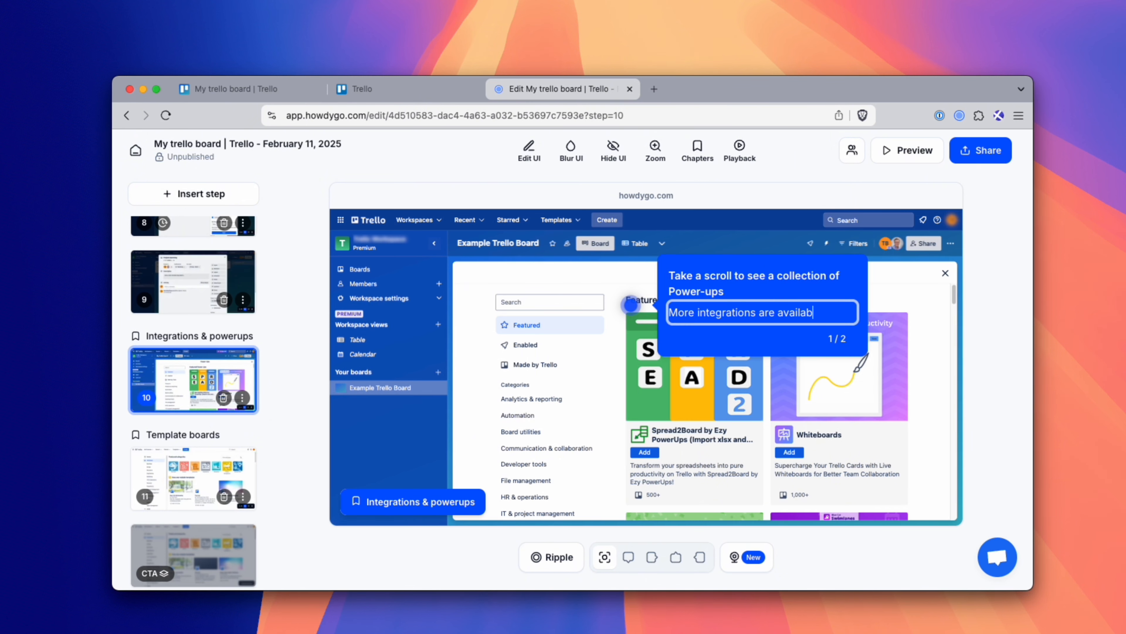
pyautogui.write('.')
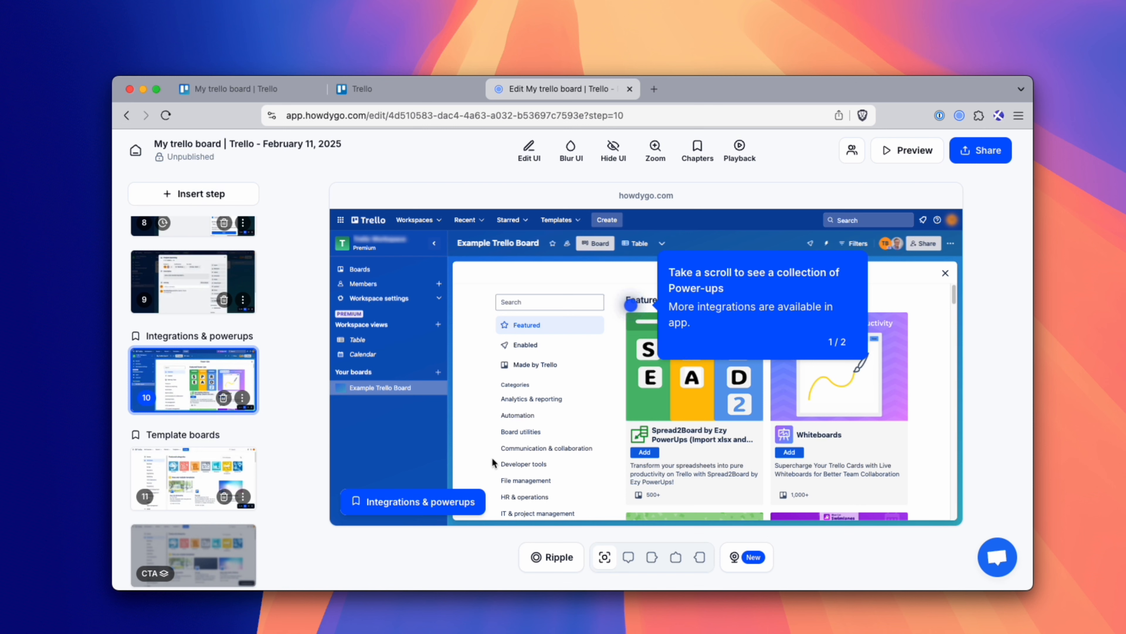
pyautogui.moveTo(632, 305)
pyautogui.mouseDown()
pyautogui.moveTo(671, 382)
pyautogui.moveTo(623, 314)
pyautogui.mouseUp()
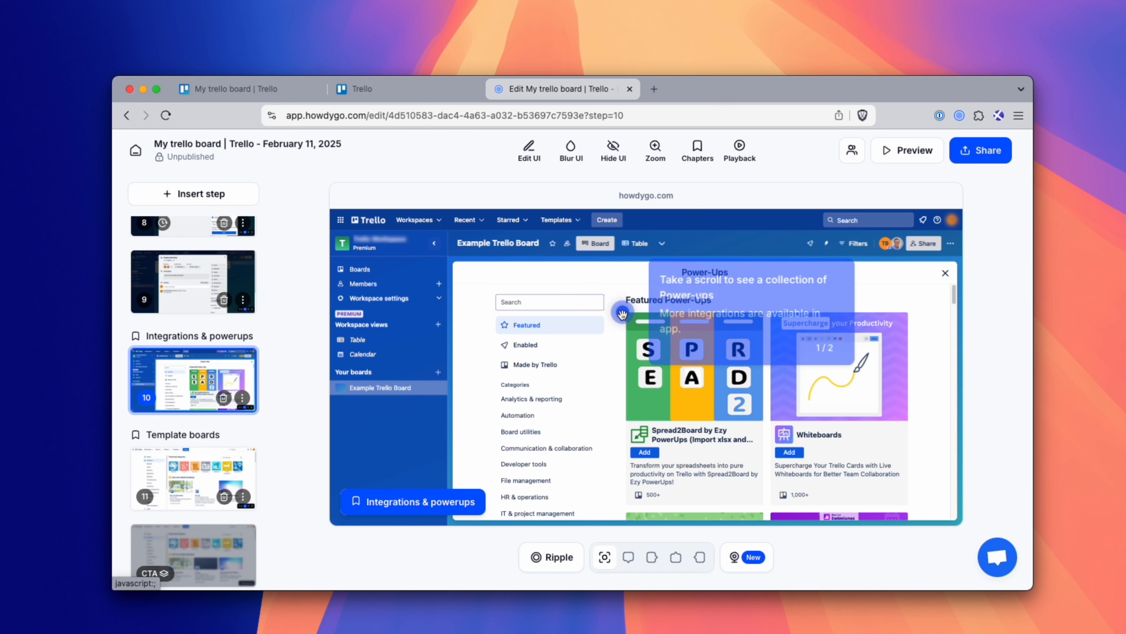
pyautogui.click(651, 556)
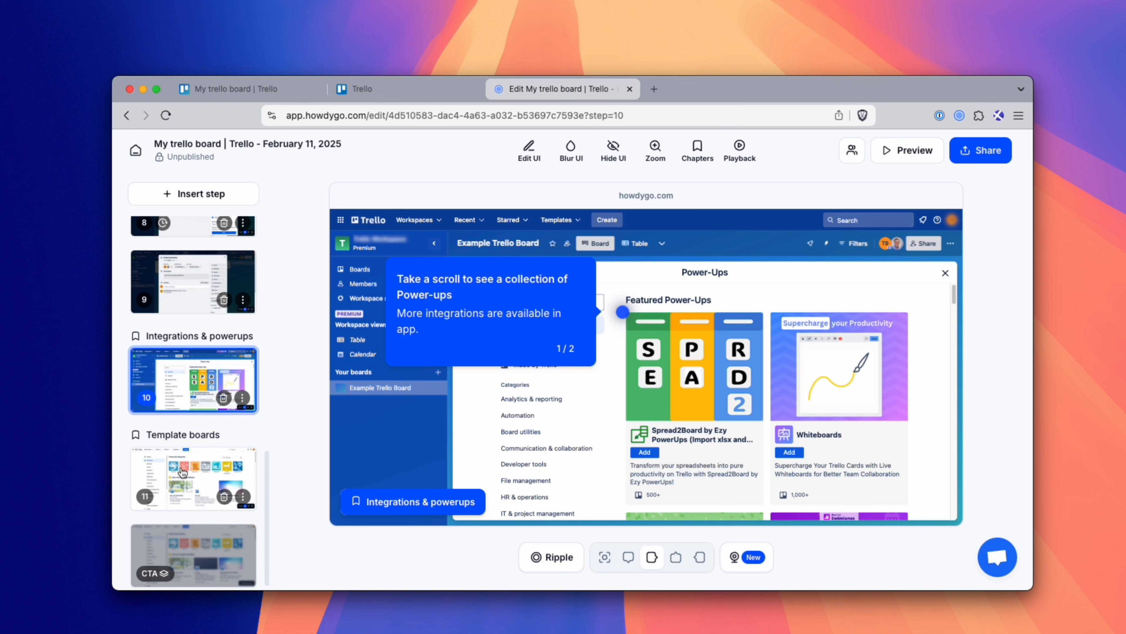
# - Move step 11's hotspot beside the New and notable templates heading and hide the Atlassian cookie banner
pyautogui.click(180, 477)
pyautogui.moveTo(504, 386); pyautogui.dragTo(679, 394)
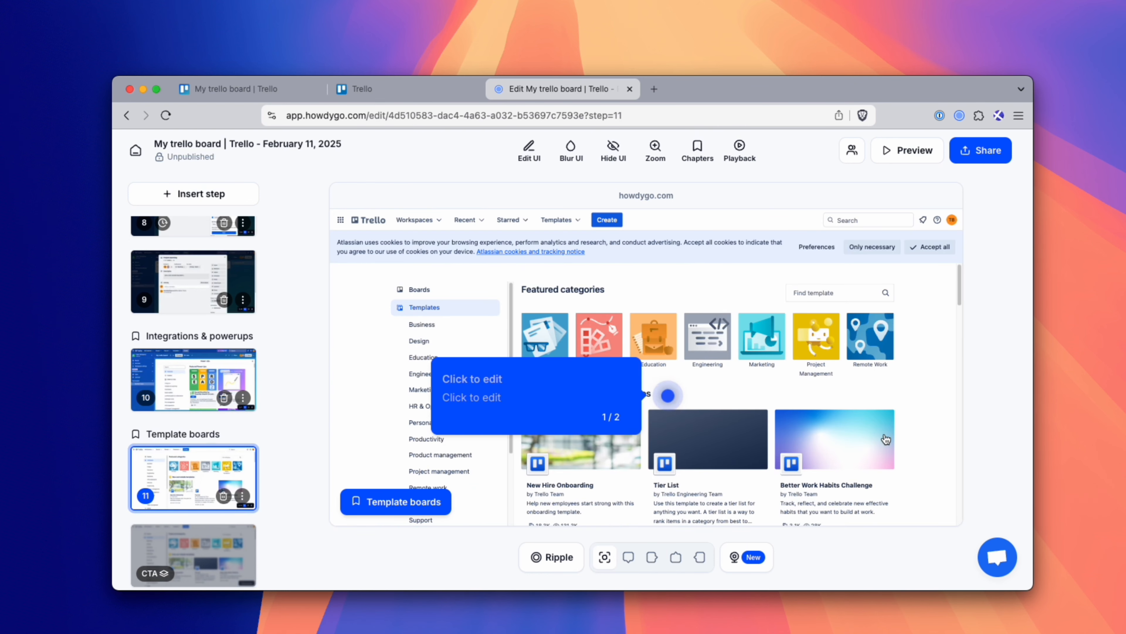
pyautogui.scroll(-2, 787, 414)
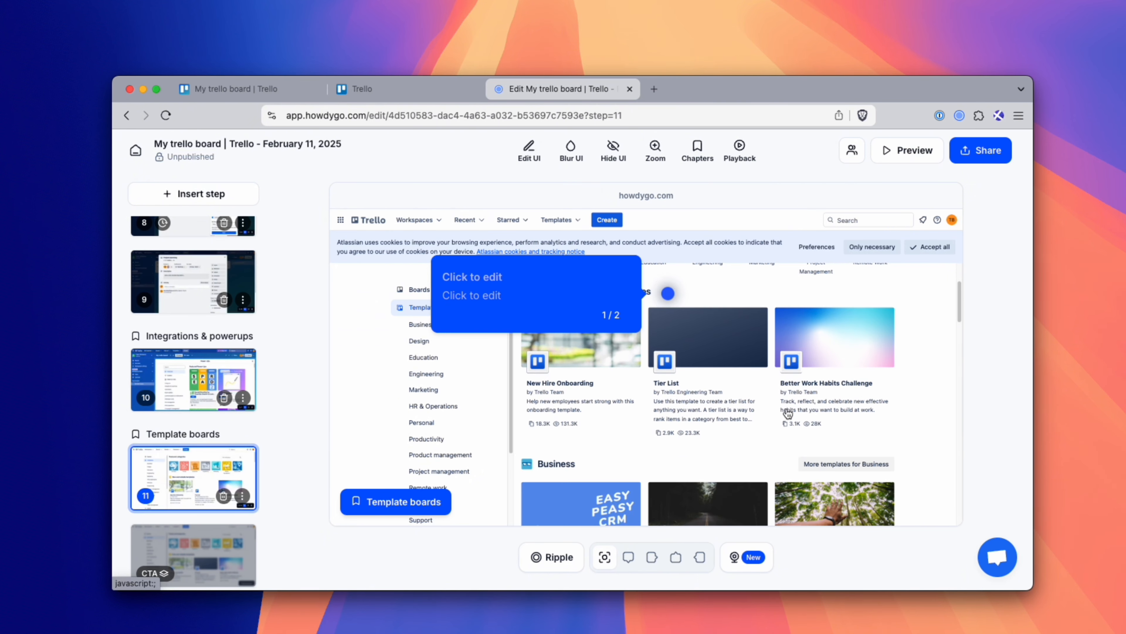
pyautogui.click(614, 151)
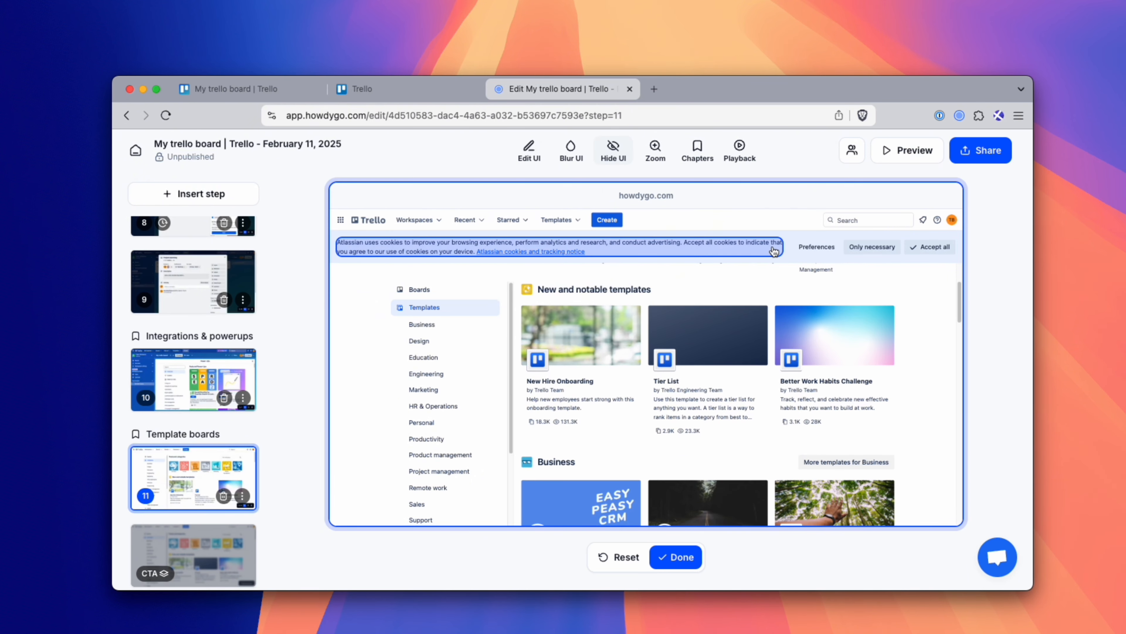
pyautogui.click(807, 245)
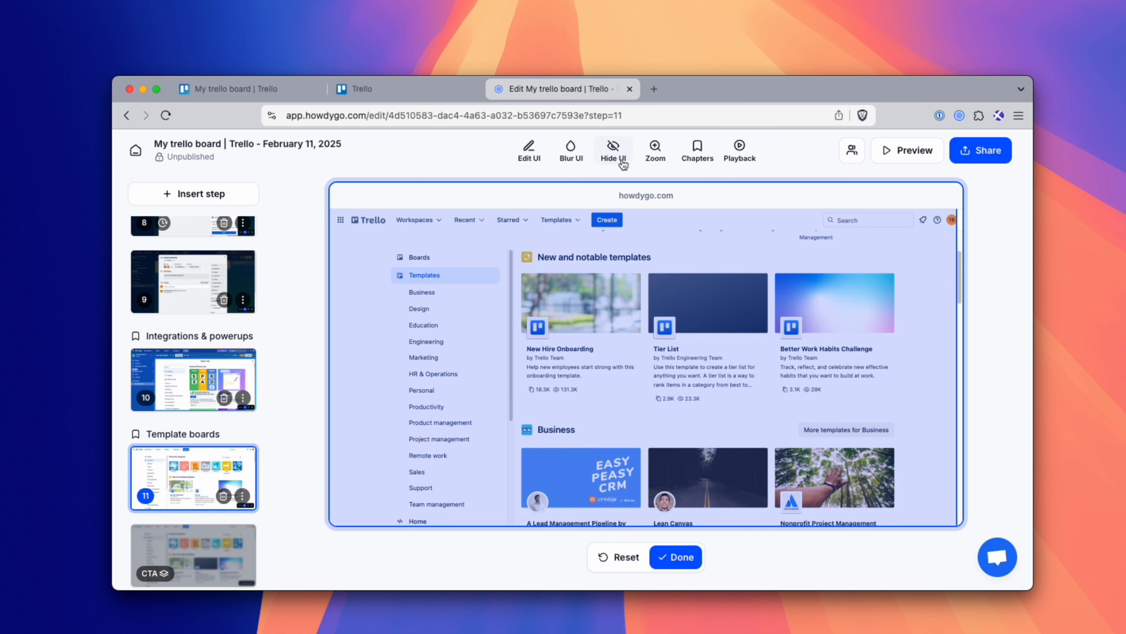
pyautogui.click(614, 151)
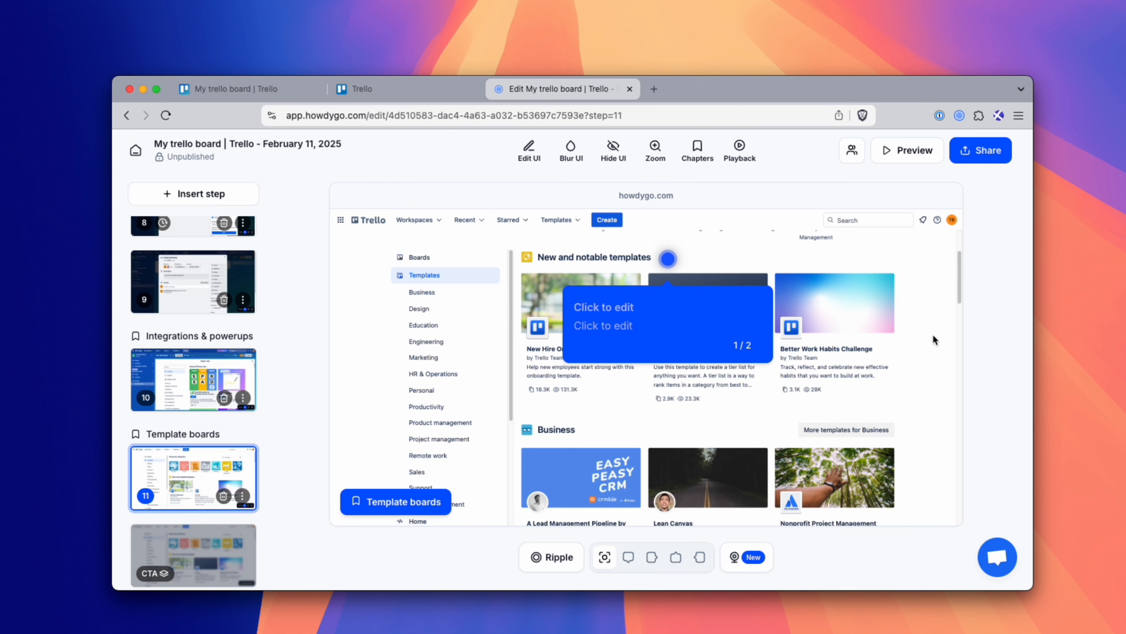
# - Look through the template categories on step 11's Trello templates page with the cookie banner hidden
pyautogui.scroll(-15, 927, 343)
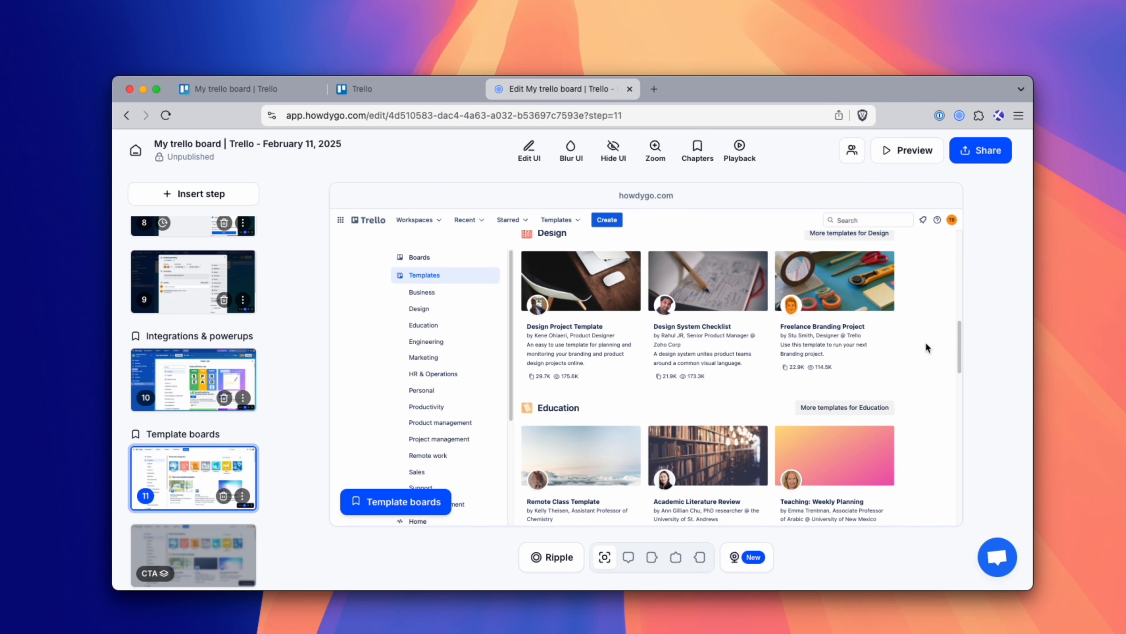
pyautogui.scroll(-5, 927, 340)
pyautogui.scroll(20, 926, 356)
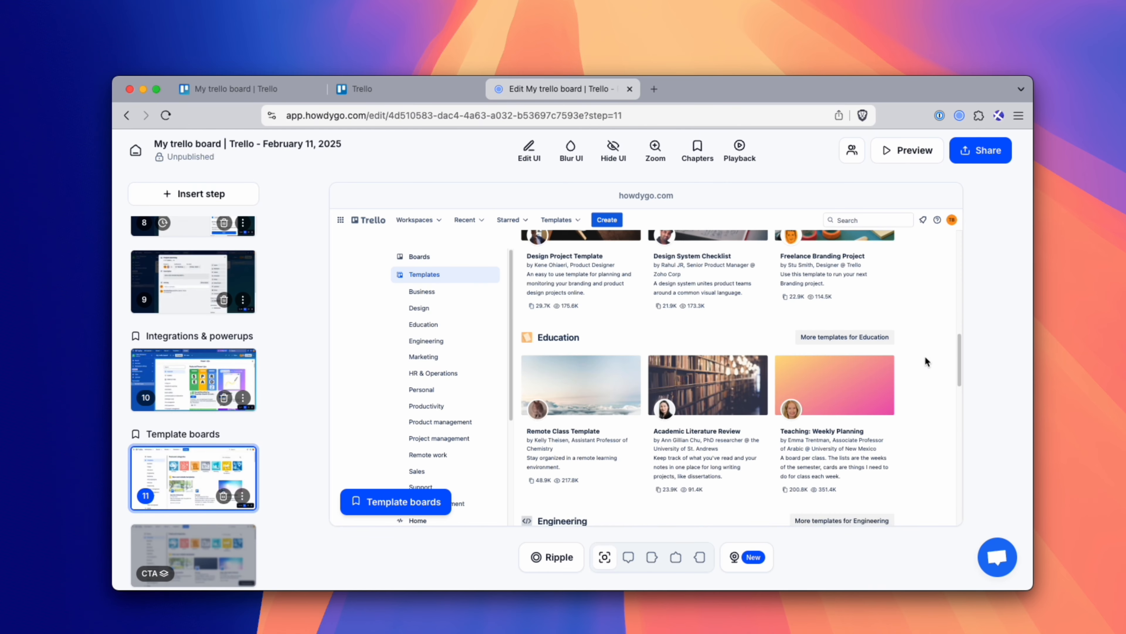
pyautogui.scroll(3, 925, 355)
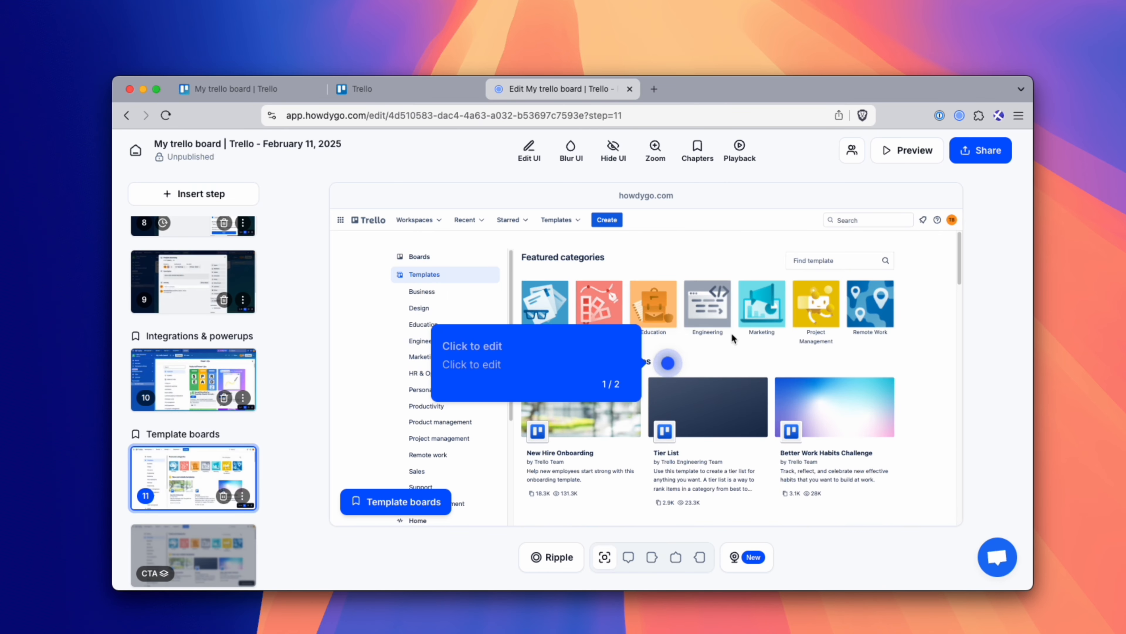
pyautogui.moveTo(534, 257); pyautogui.dragTo(651, 265)
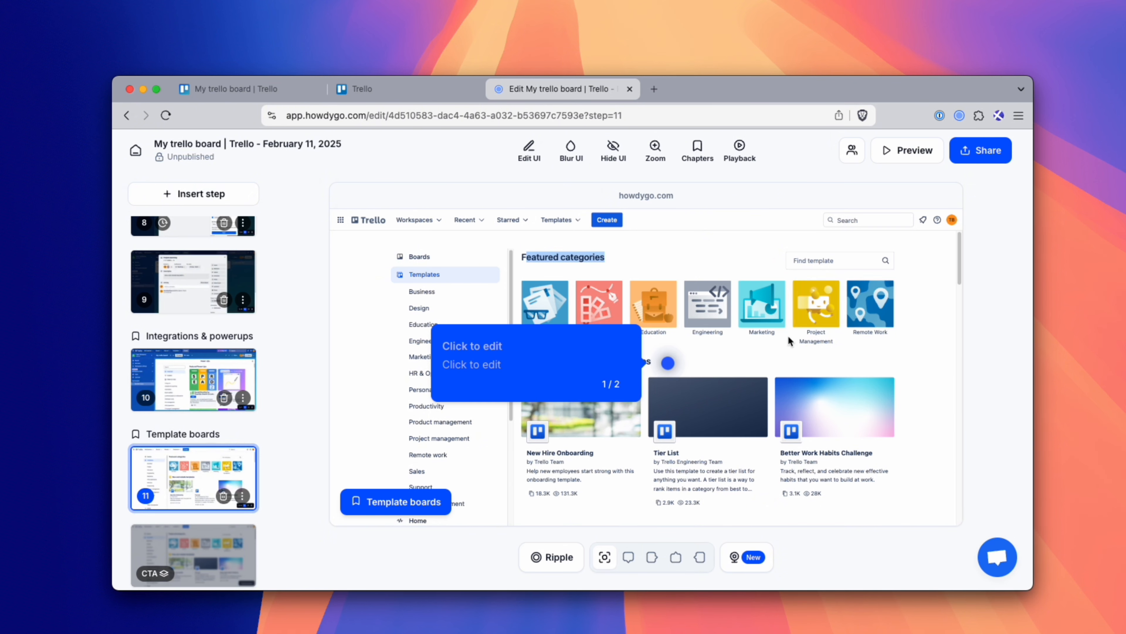
pyautogui.click(793, 350)
# - Reposition step 11's hotspot at the end of the New and notable templates heading and place its callout on the right
pyautogui.scroll(-2, 796, 429)
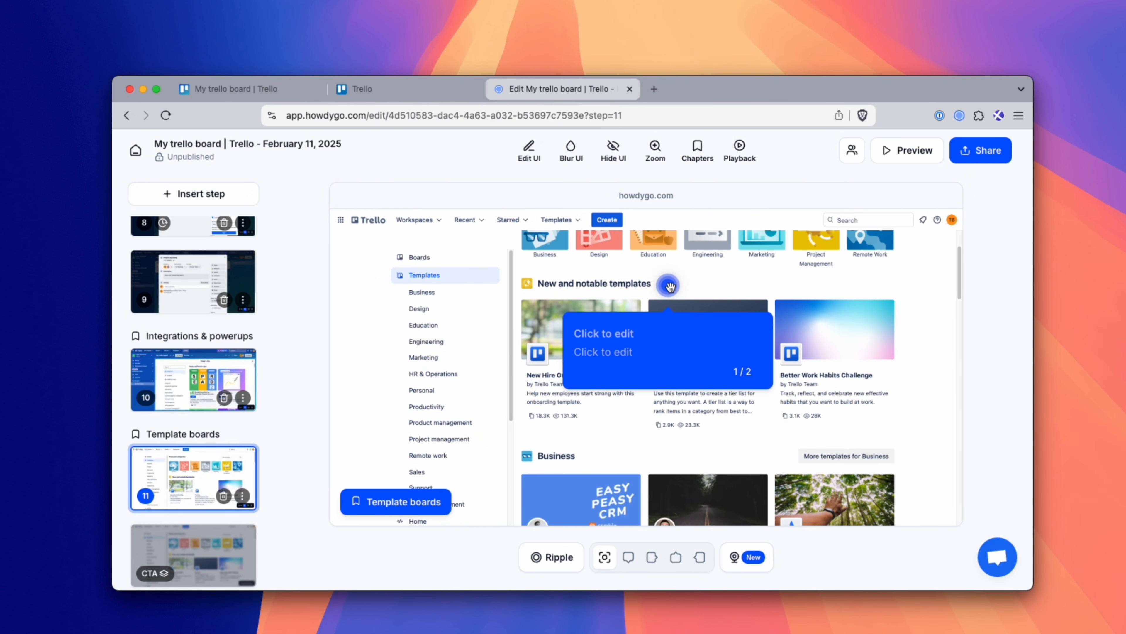
pyautogui.moveTo(668, 285); pyautogui.dragTo(534, 291)
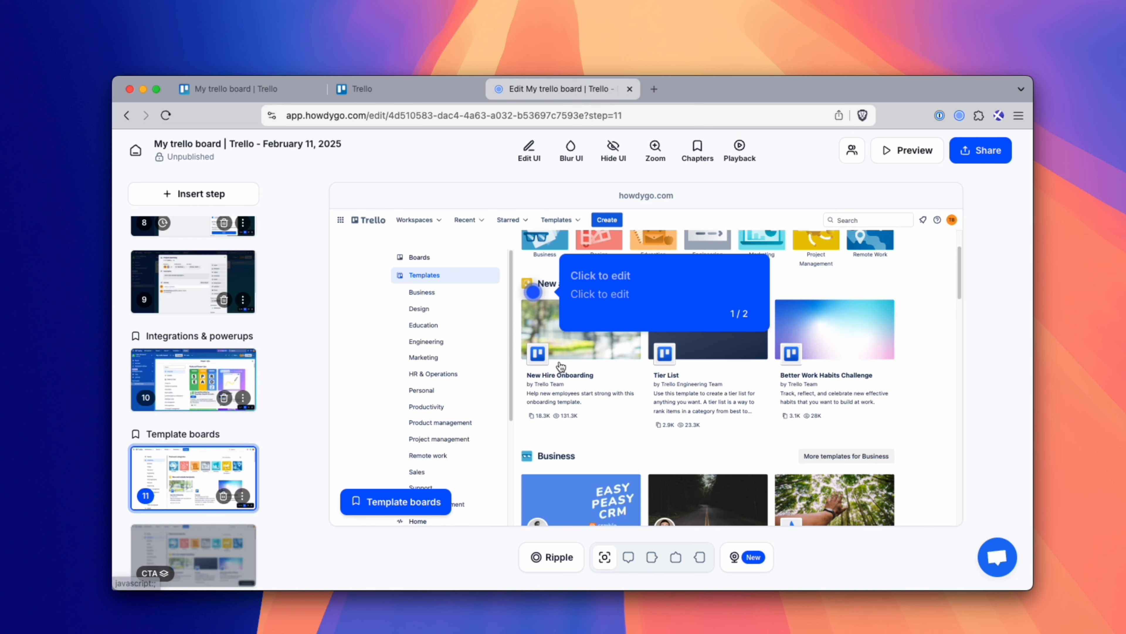
pyautogui.click(652, 558)
pyautogui.click(604, 557)
pyautogui.moveTo(534, 292); pyautogui.dragTo(656, 283)
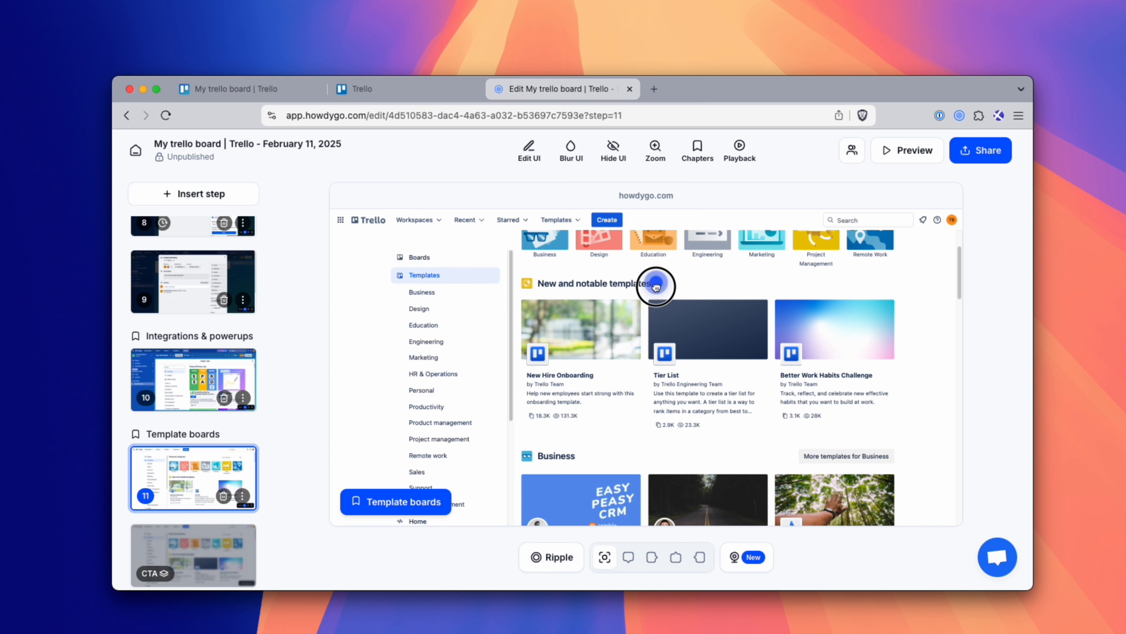
pyautogui.click(700, 556)
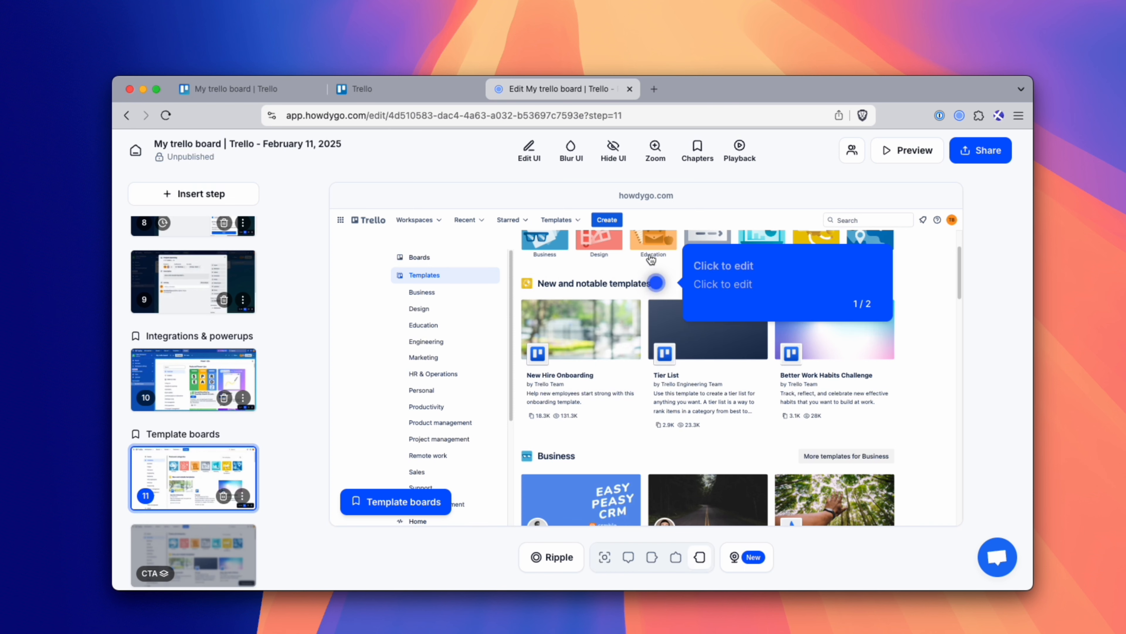
# - Look through the list of template categories beside the templates gallery on step 11
pyautogui.click(735, 269)
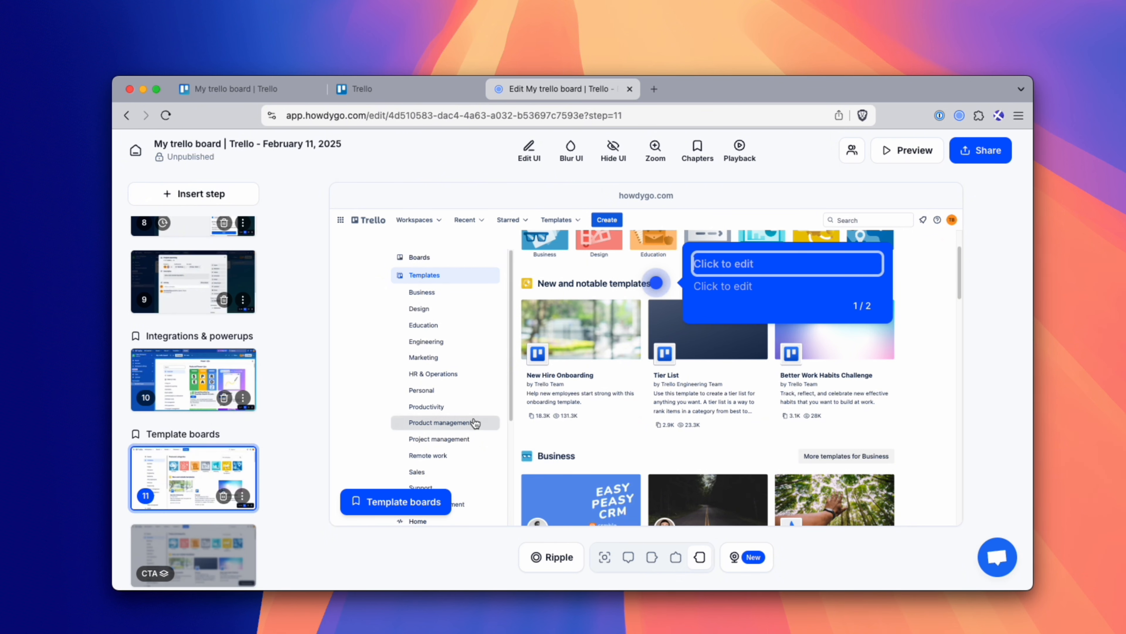
pyautogui.scroll(-5, 442, 364)
pyautogui.scroll(4, 445, 366)
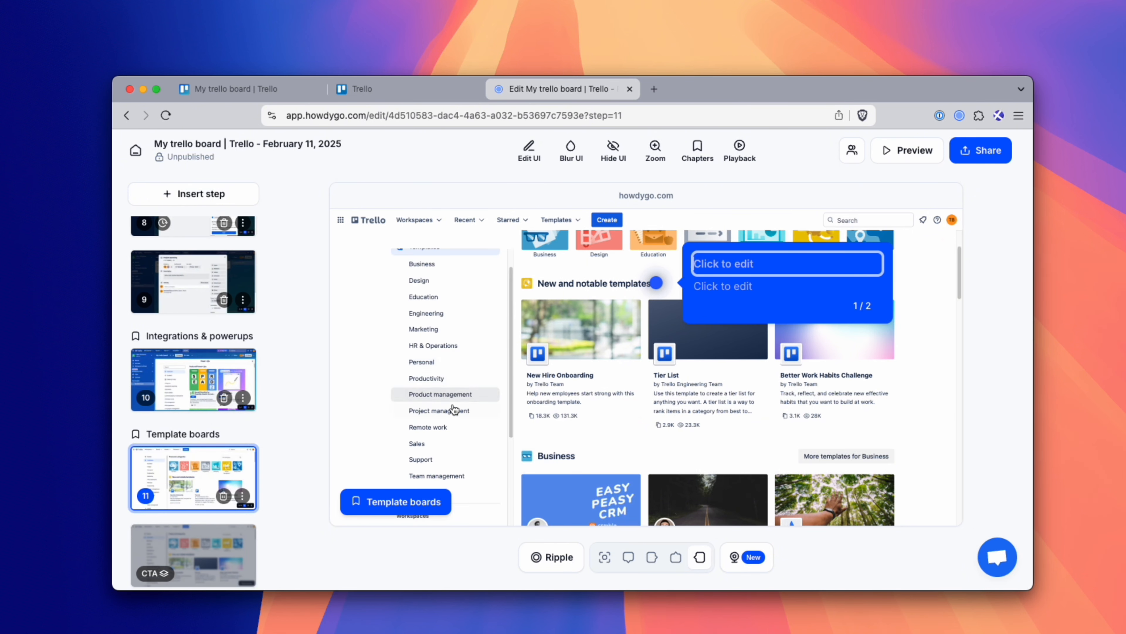
pyautogui.scroll(-4, 453, 406)
pyautogui.scroll(4, 434, 399)
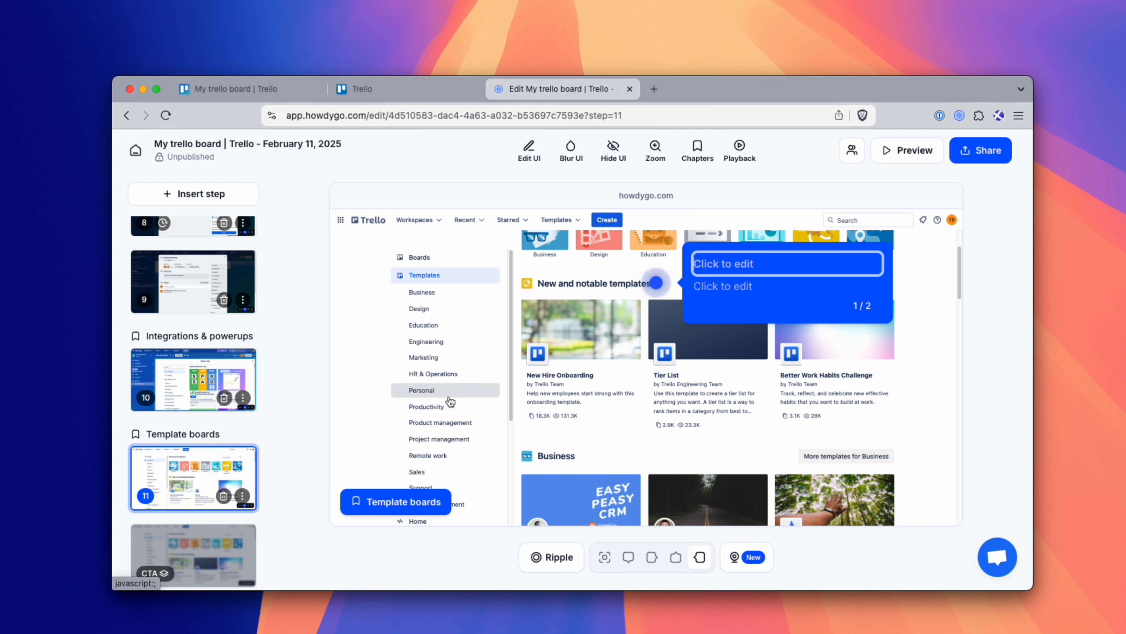
pyautogui.scroll(-1, 444, 390)
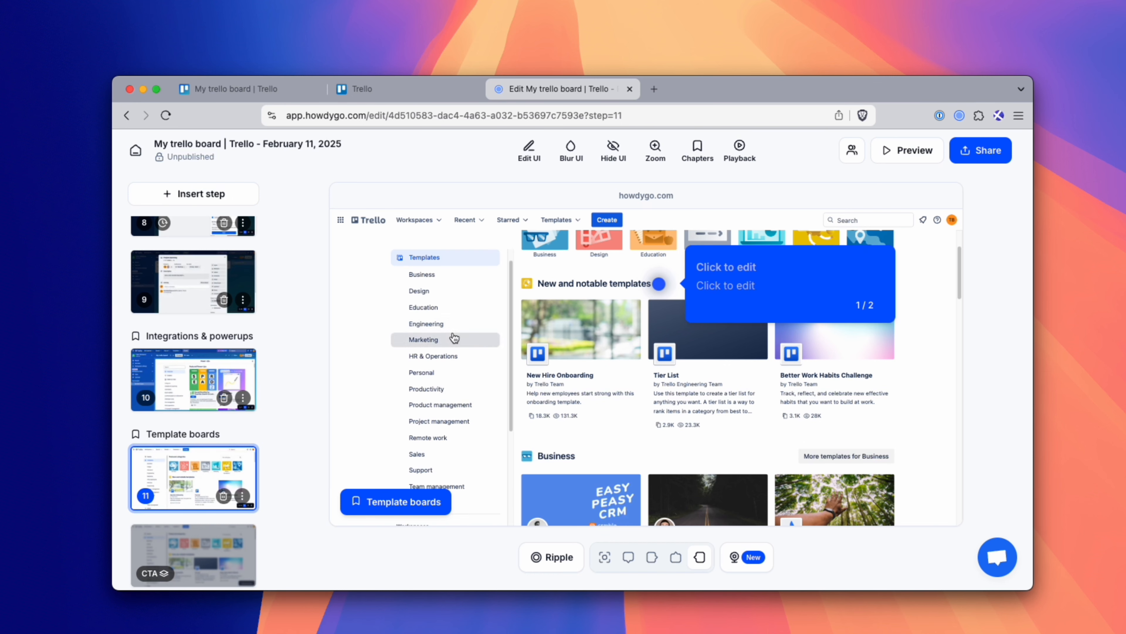
pyautogui.scroll(1, 437, 347)
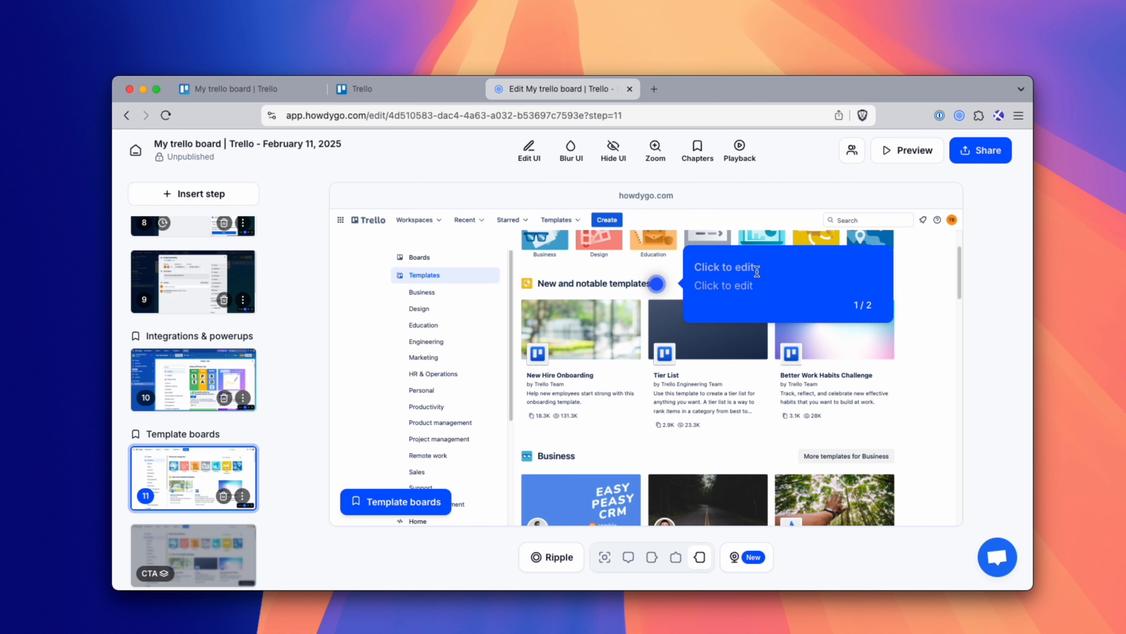
# - Set step 11's callout title to "Trello also comes with a huge library of template boards that you can use to bring your team together."
pyautogui.click(739, 266)
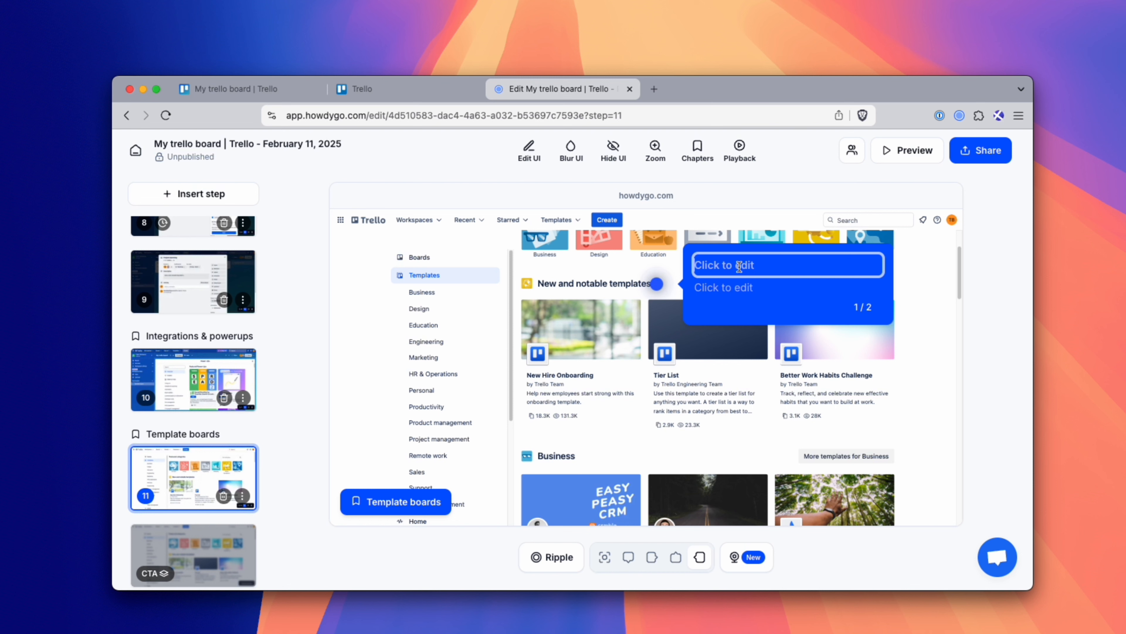
pyautogui.write('T')
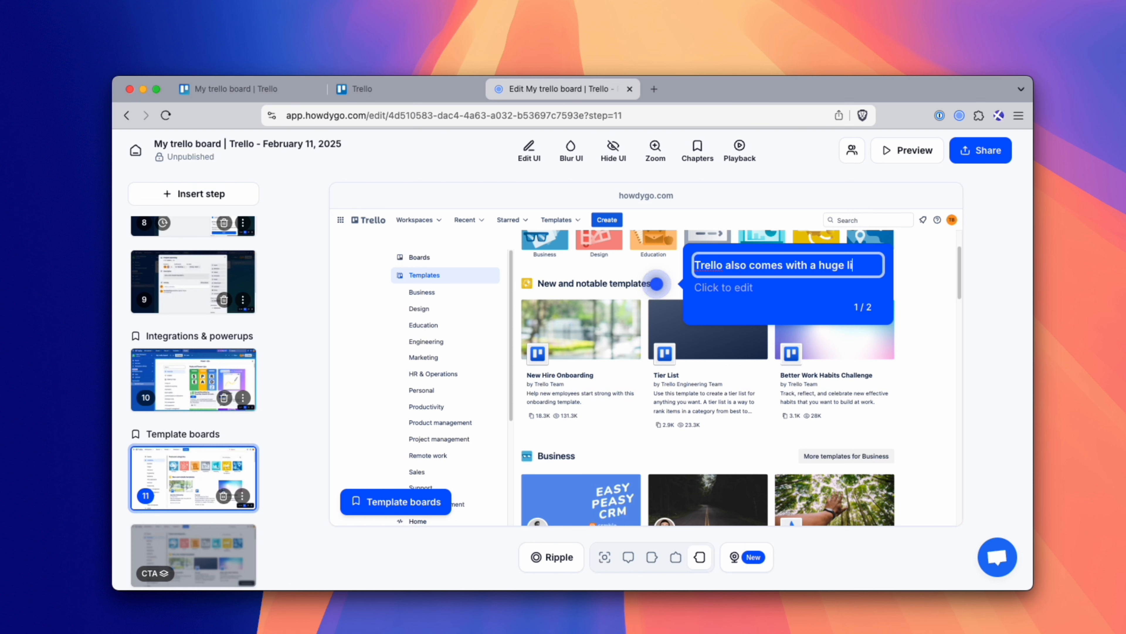
pyautogui.write(' of t')
pyautogui.press('BackSpace')
pyautogui.press('BackSpace')
pyautogui.press('BackSpace')
pyautogui.press('BackSpace')
pyautogui.press('BackSpace')
pyautogui.press('BackSpace')
pyautogui.press('BackSpace')
pyautogui.press('BackSpace')
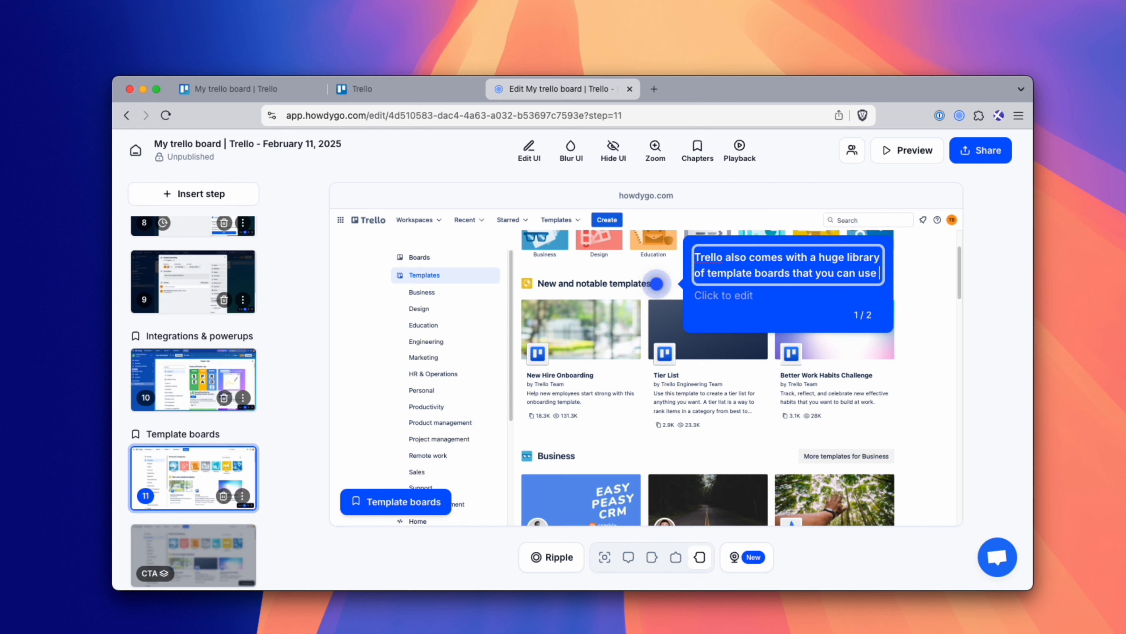
pyautogui.write('to bring your team together.')
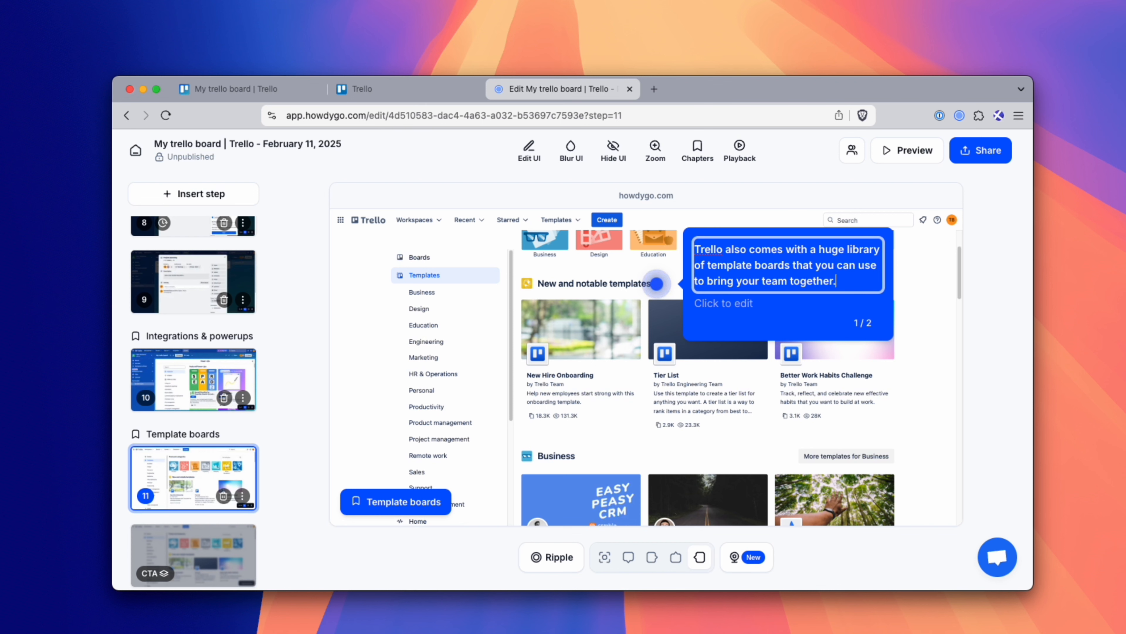
pyautogui.press('Escape')
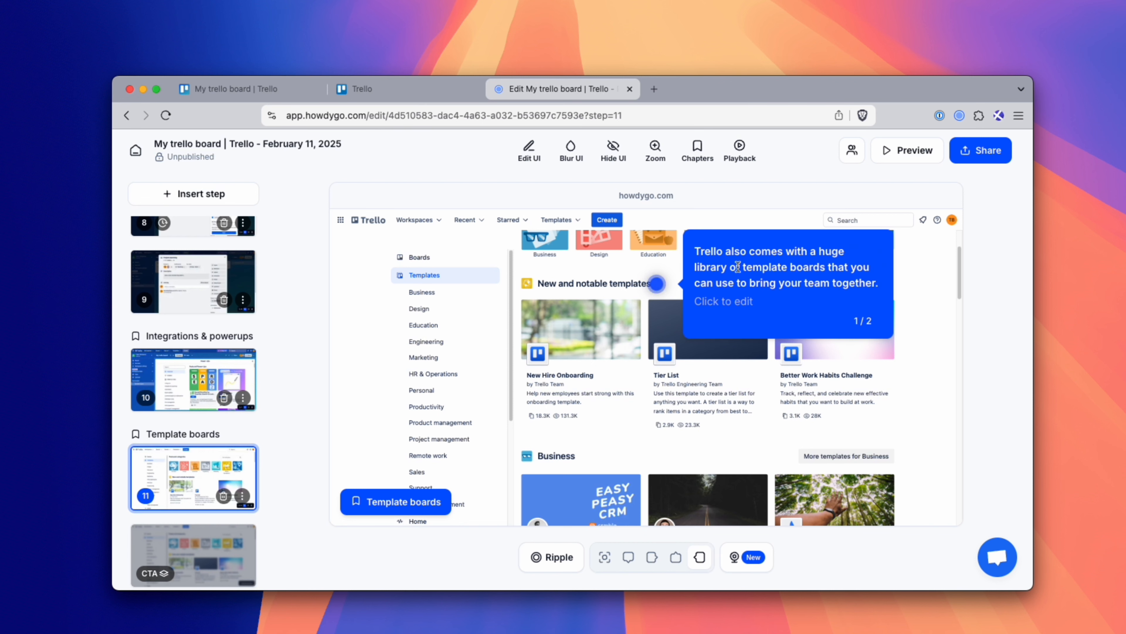
# - Open the closing CTA step that follows step 11
pyautogui.scroll(-2, 264, 450)
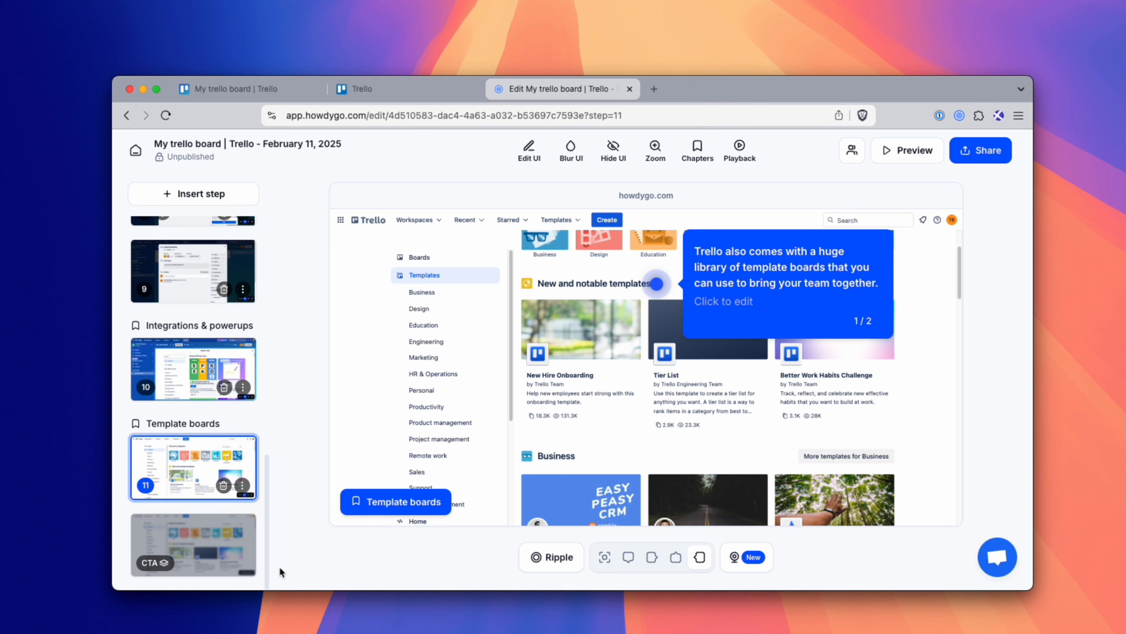
pyautogui.click(197, 539)
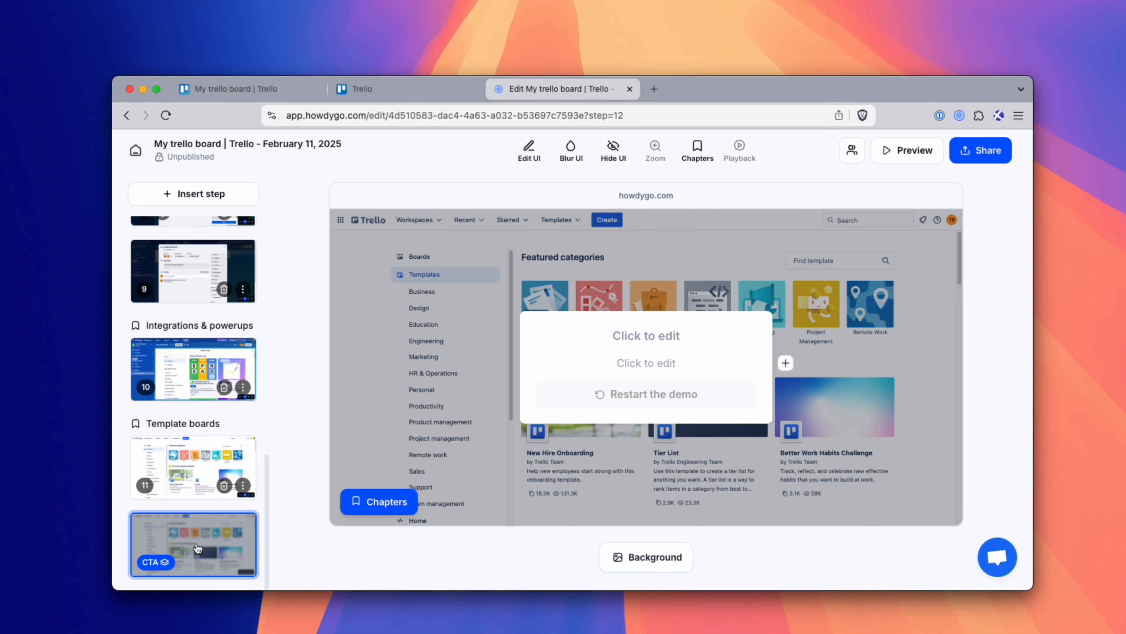